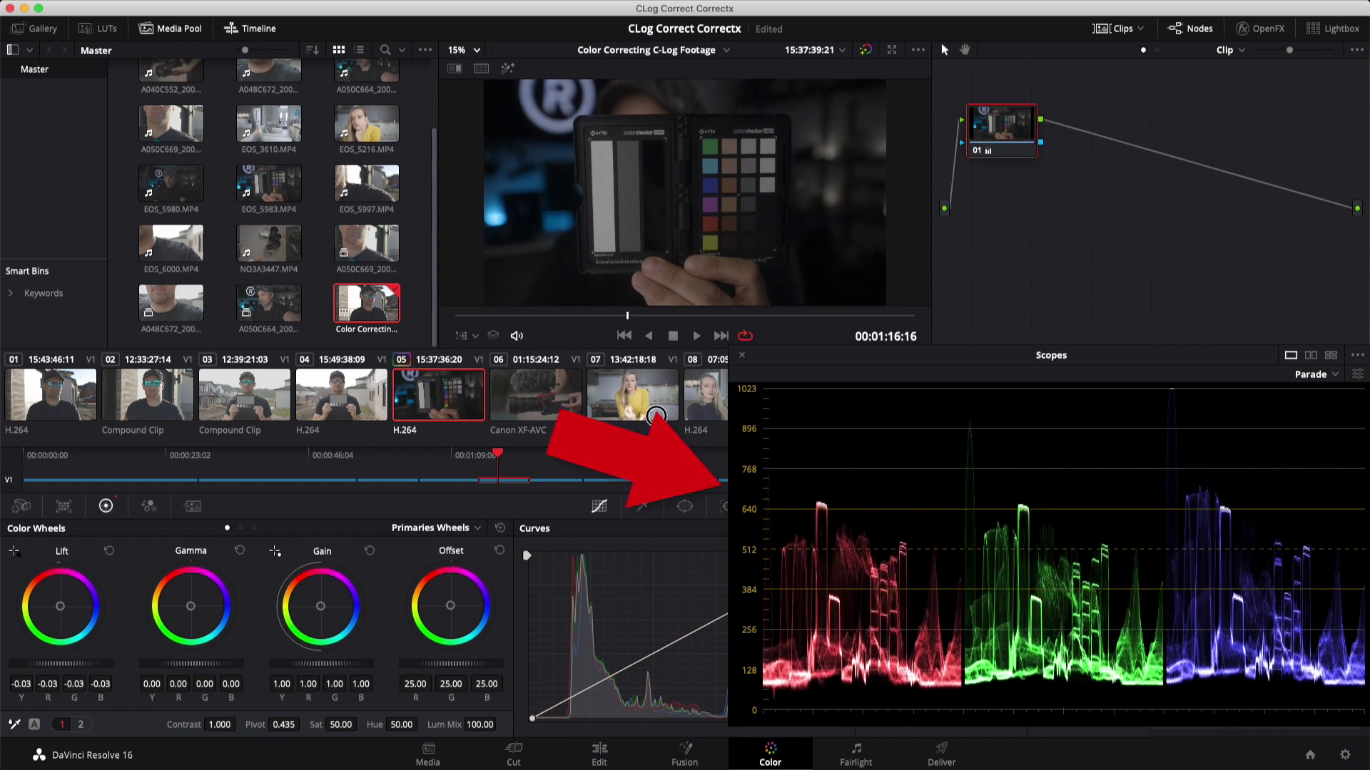
Step: Raise Gain on the woman's interview clip, add a second serial node, and pick the freehand pen tool
drag(323, 663, 558, 653)
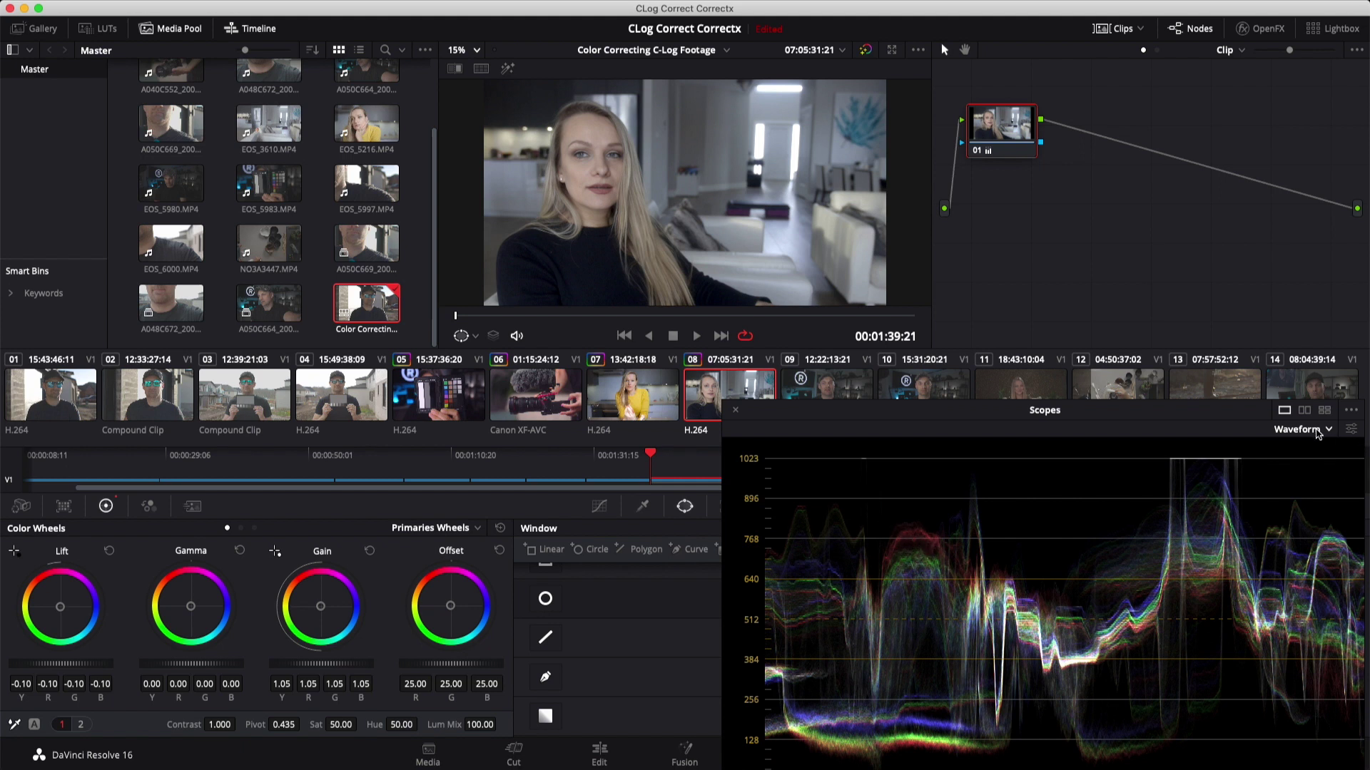
key(alt+s)
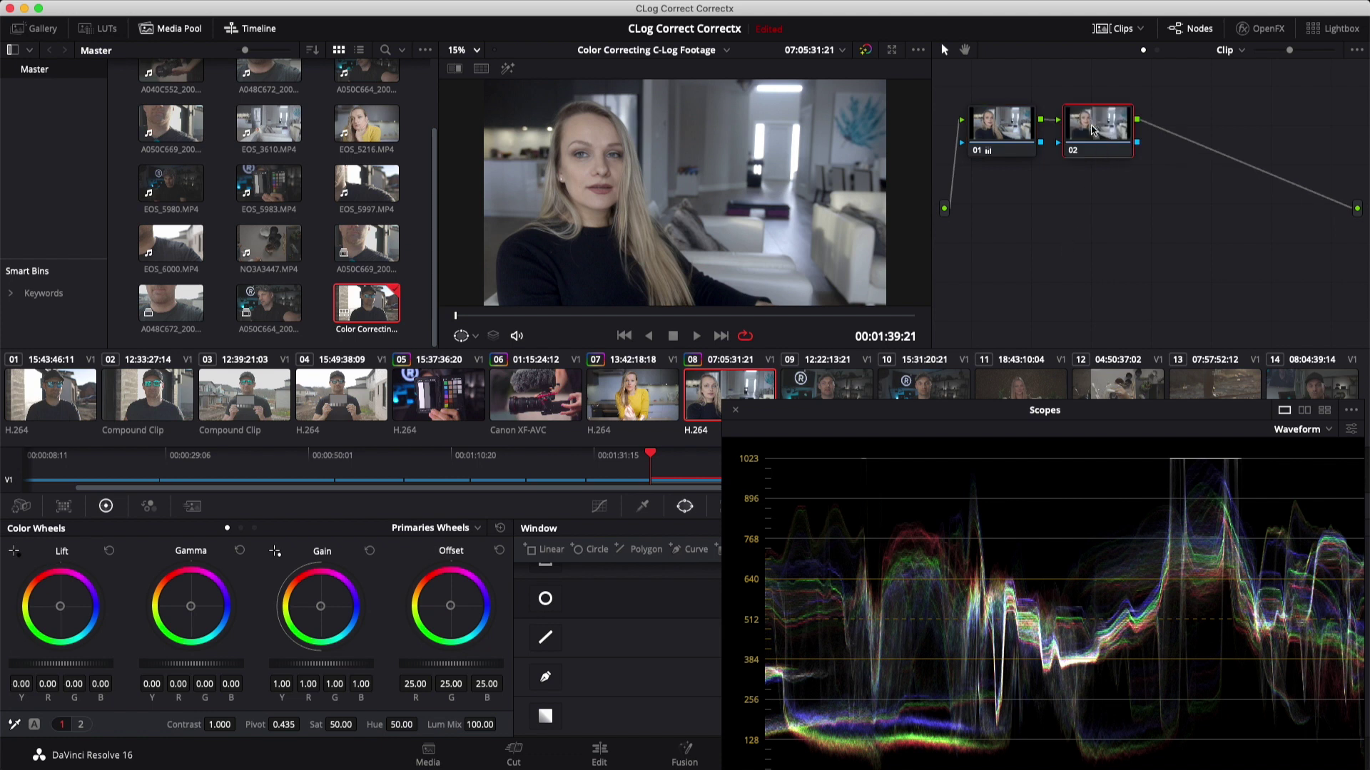
click(545, 676)
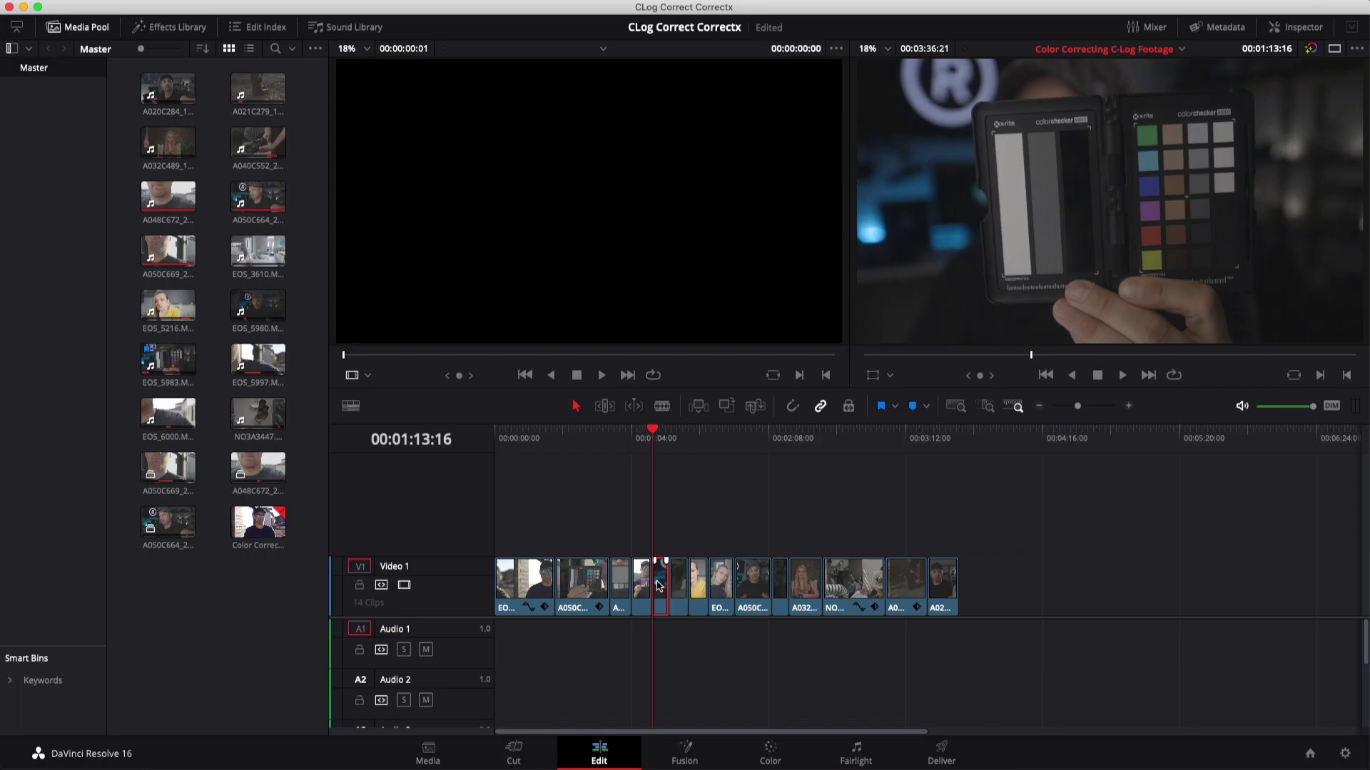
Step: On the Color page, look through clips 06, 07 and 13, then settle on chart clip 05
click(772, 751)
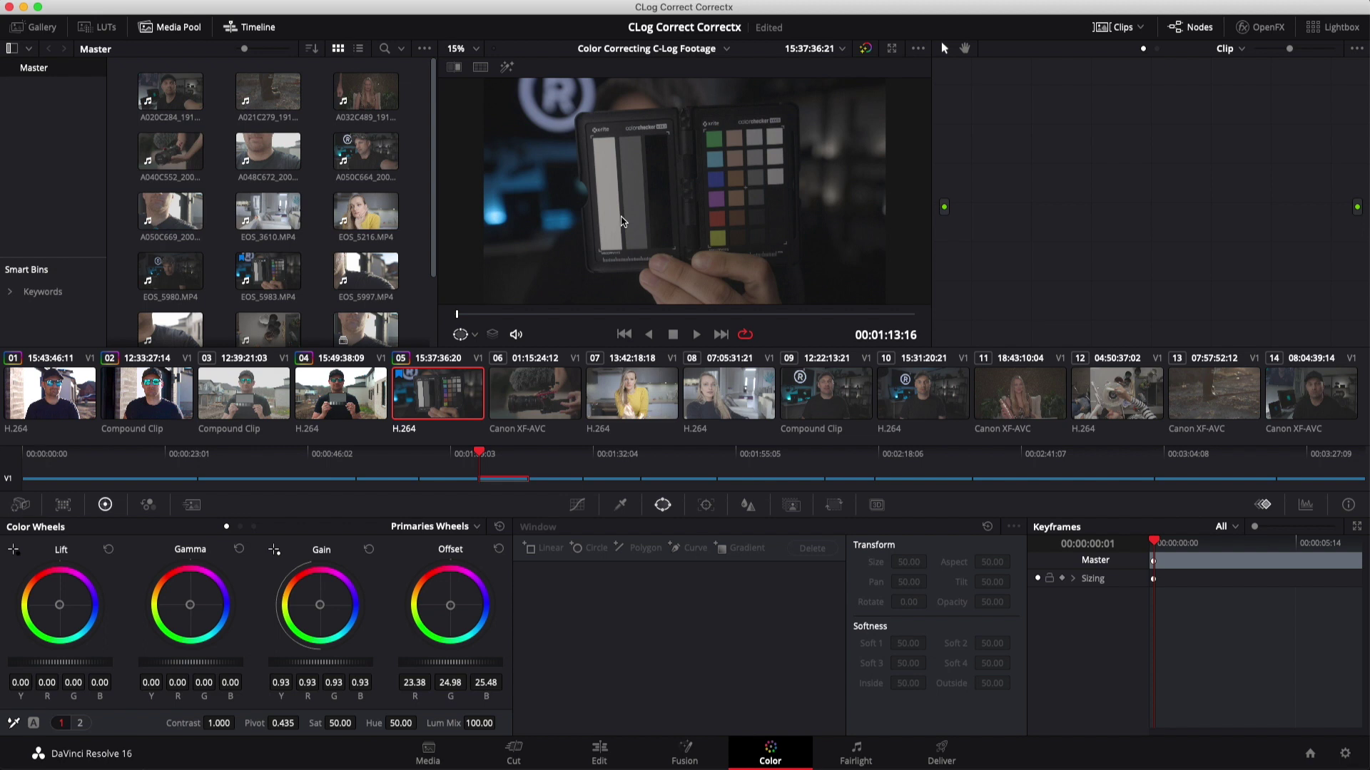
click(553, 415)
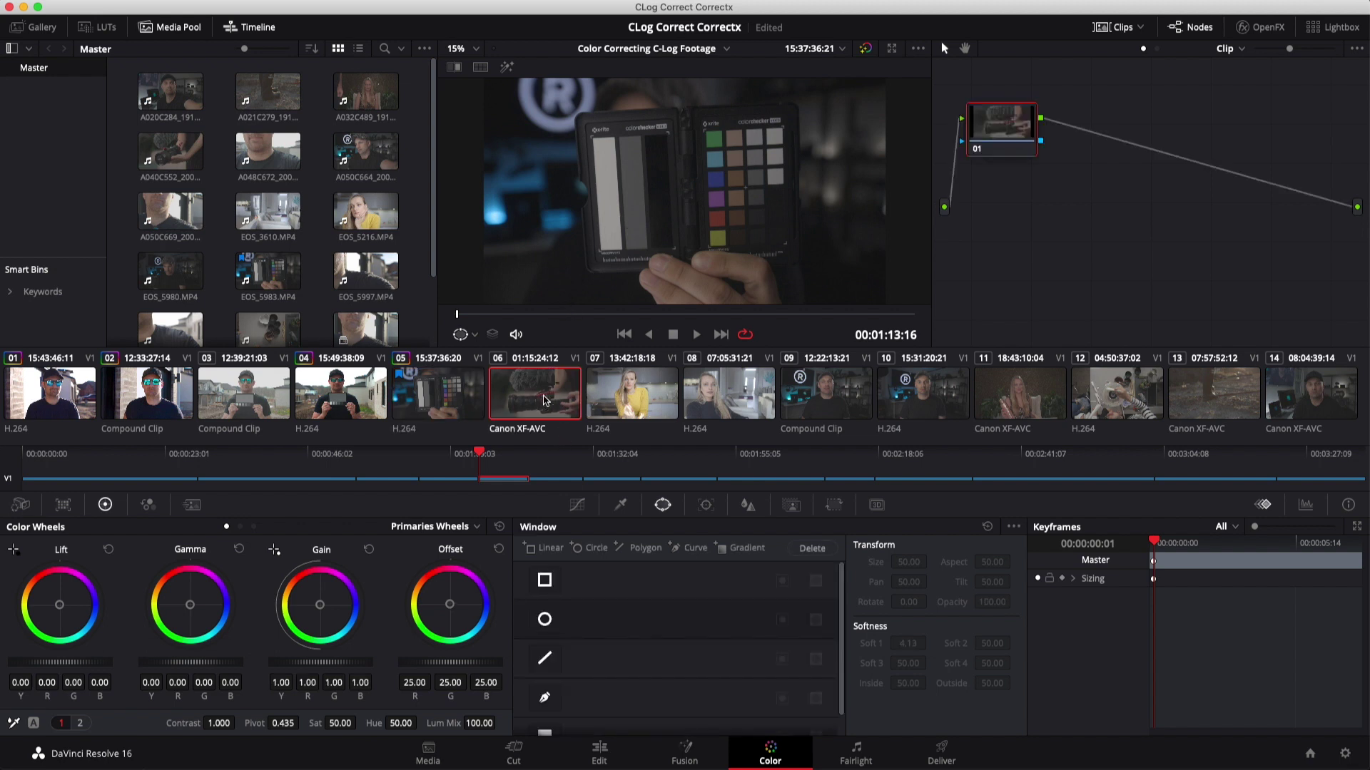
click(637, 393)
click(1223, 401)
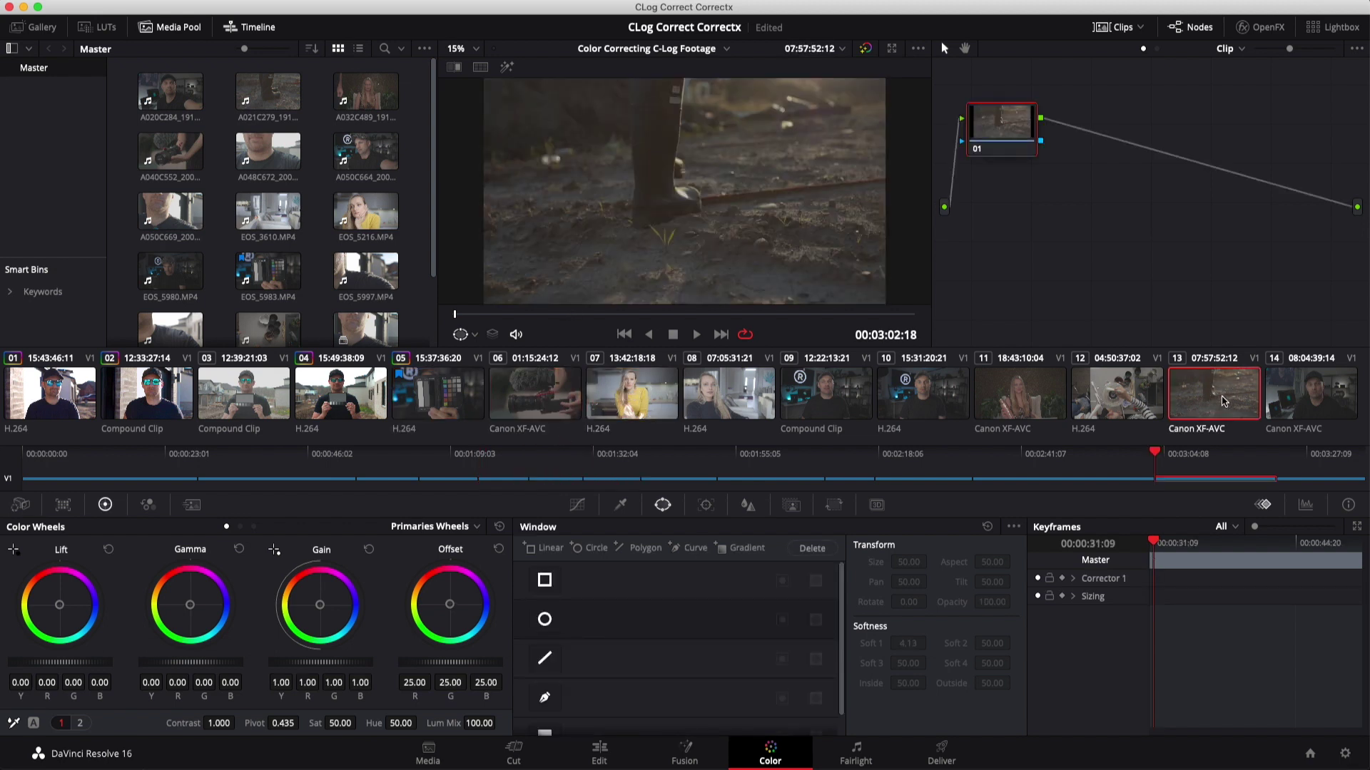
click(448, 399)
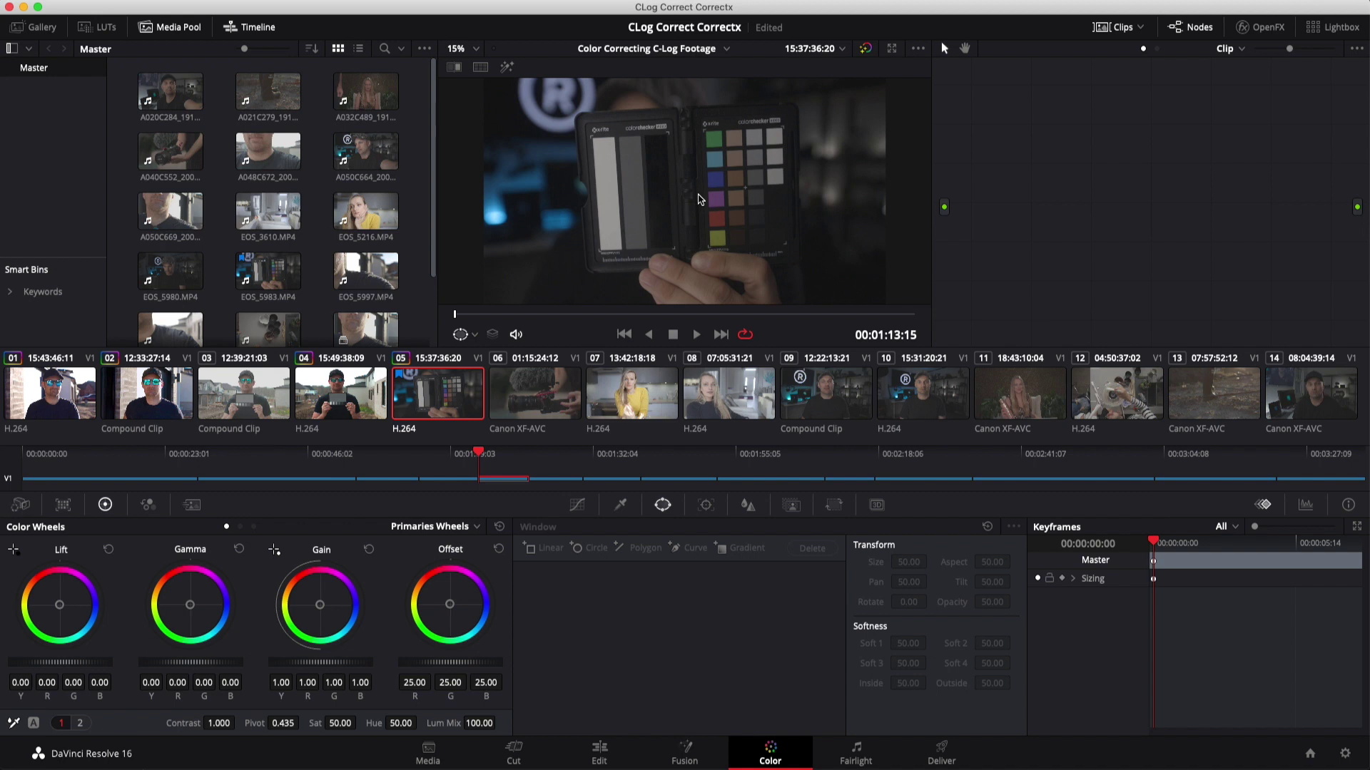
Step: Show the Waveform scope enlarged in its own floating window beside the chart clip
click(1305, 504)
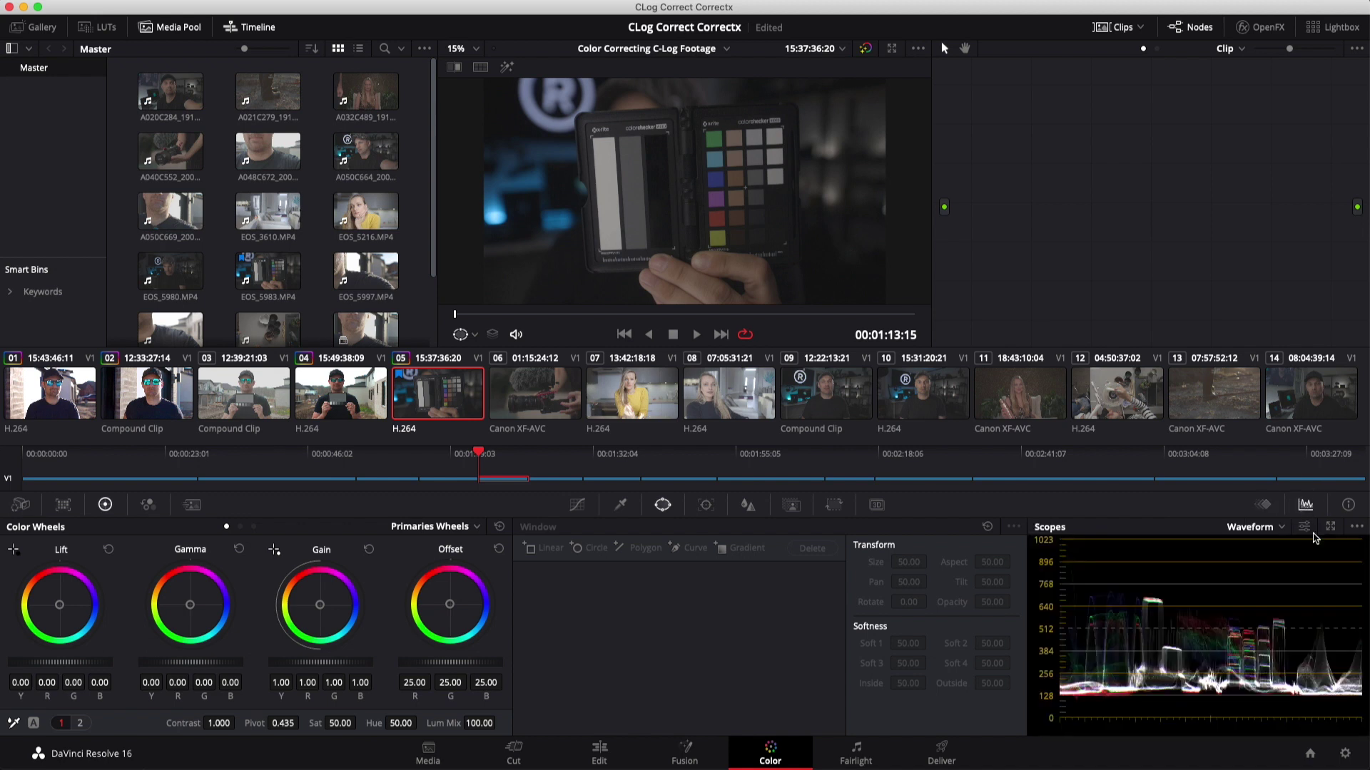
click(1330, 527)
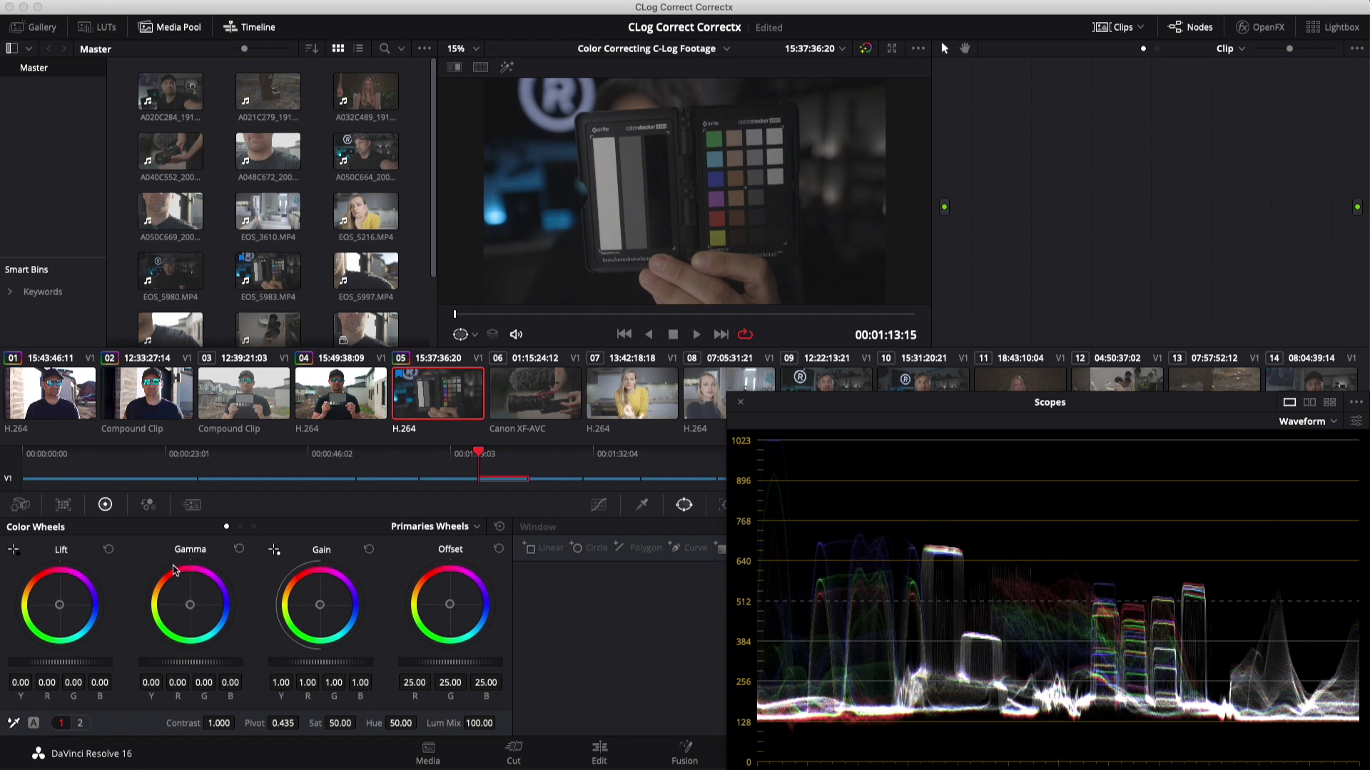
click(100, 639)
Step: Lower Lift to -0.04 and raise Gain to 1.43, toggling the node off and on to compare
drag(87, 668, 19, 663)
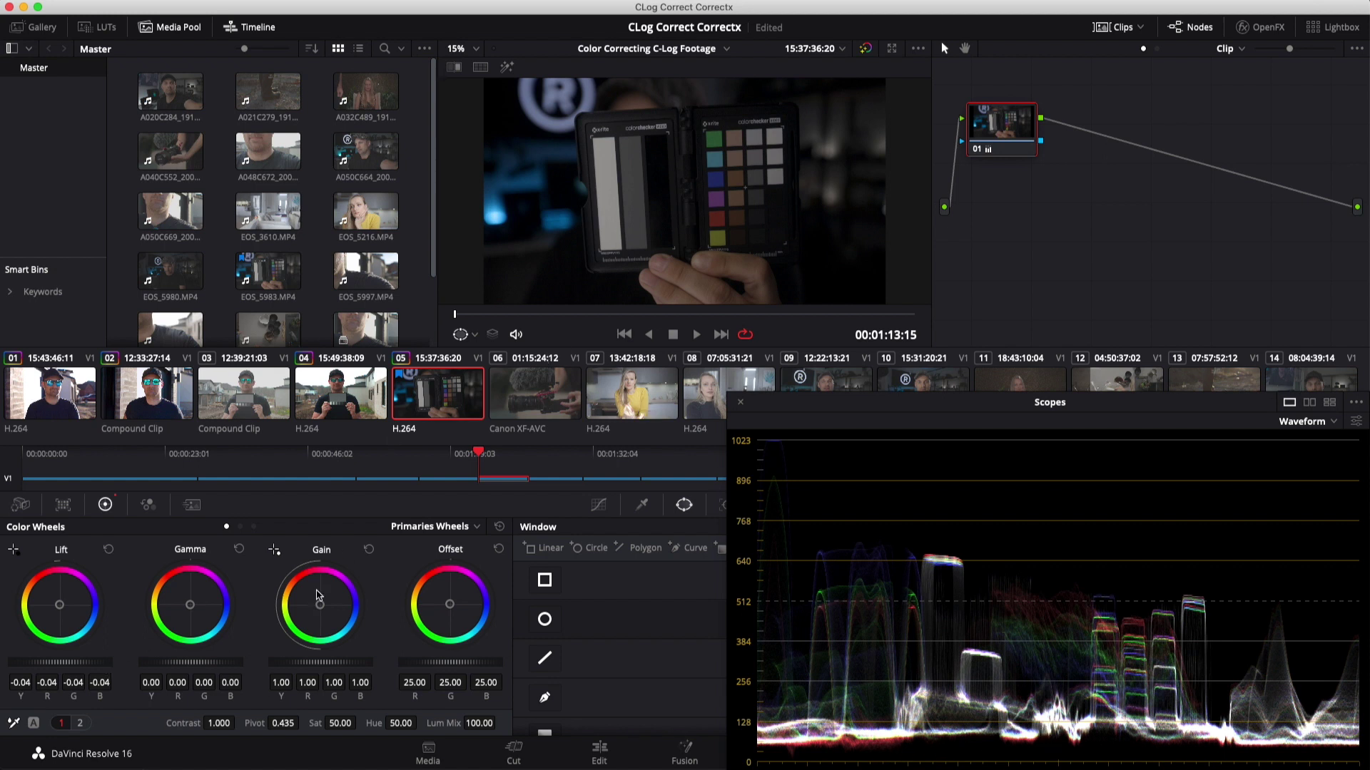
drag(303, 666, 622, 652)
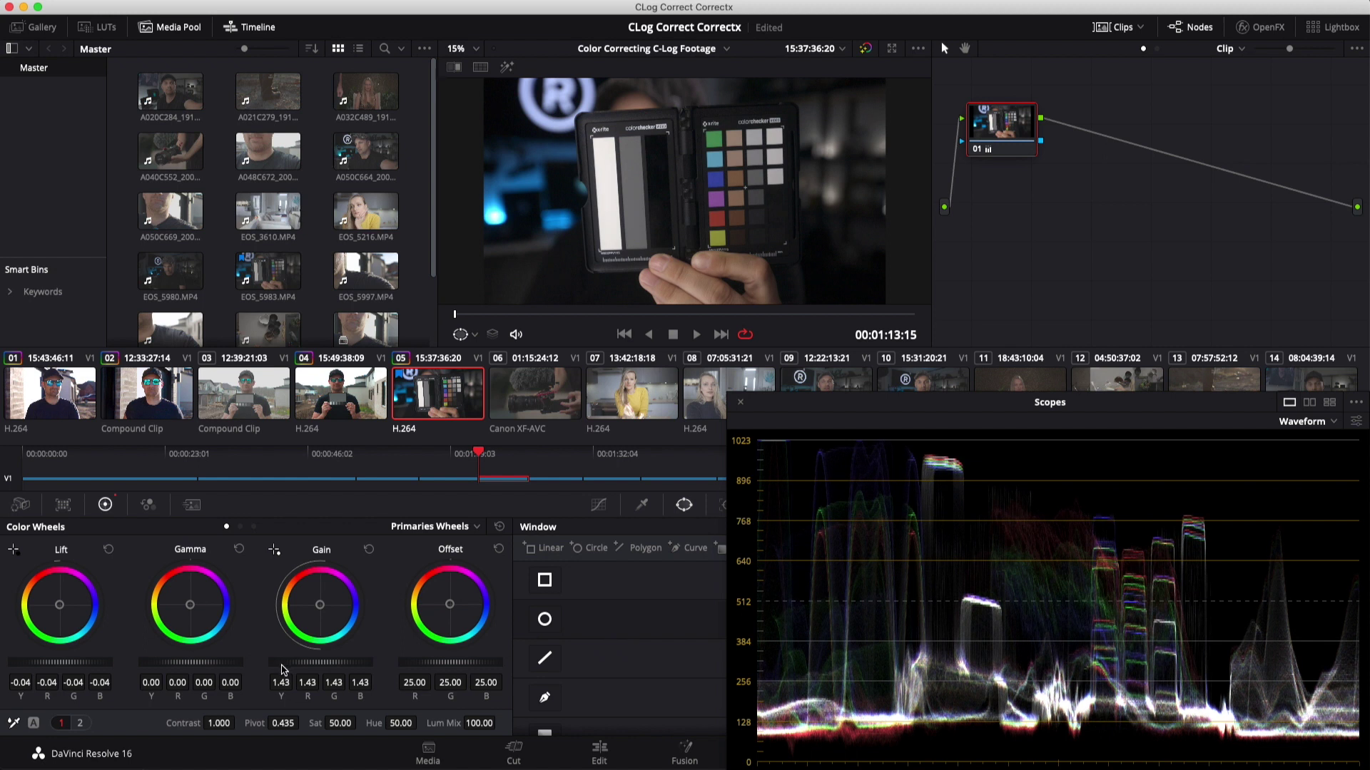
key(ctrl+d)
key(ctrl+d)
key(ctrl+d)
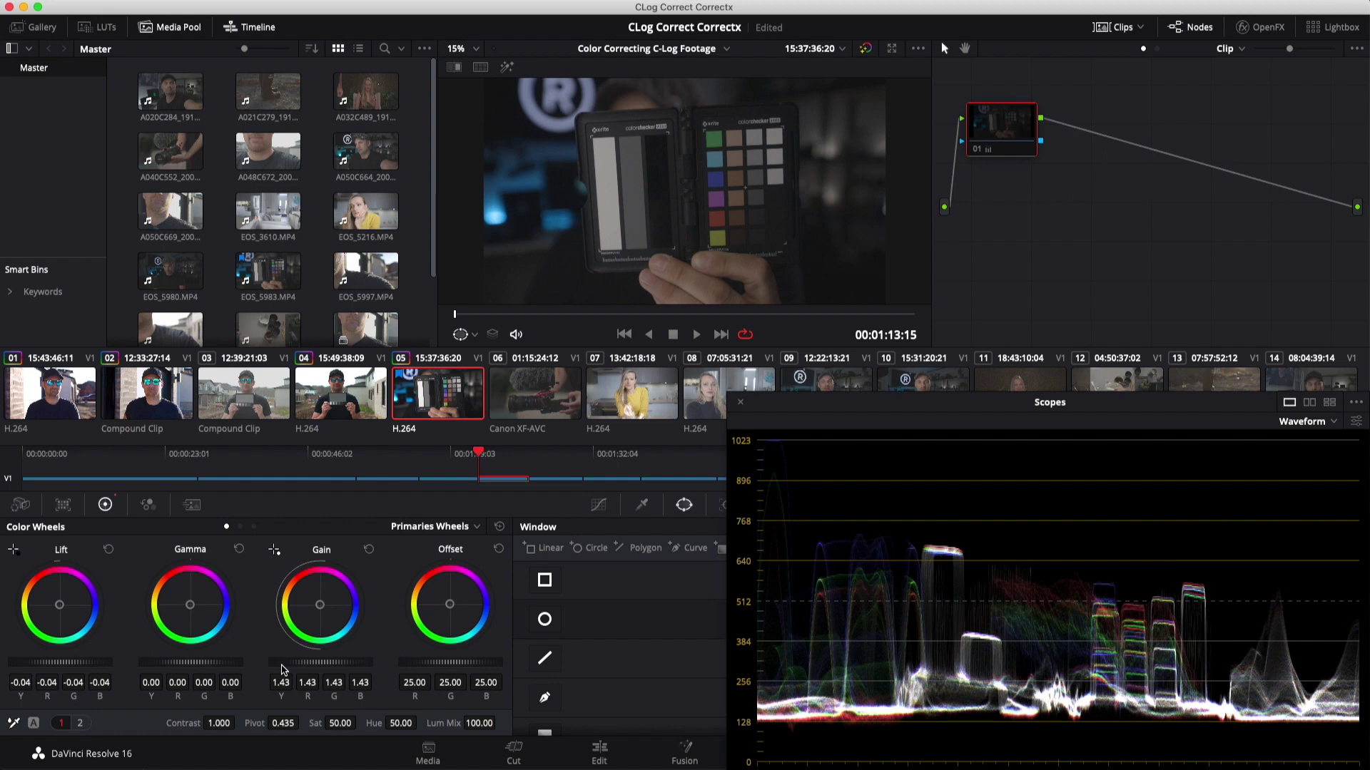
key(ctrl+d)
key(ctrl+d)
key(ctrl+d)
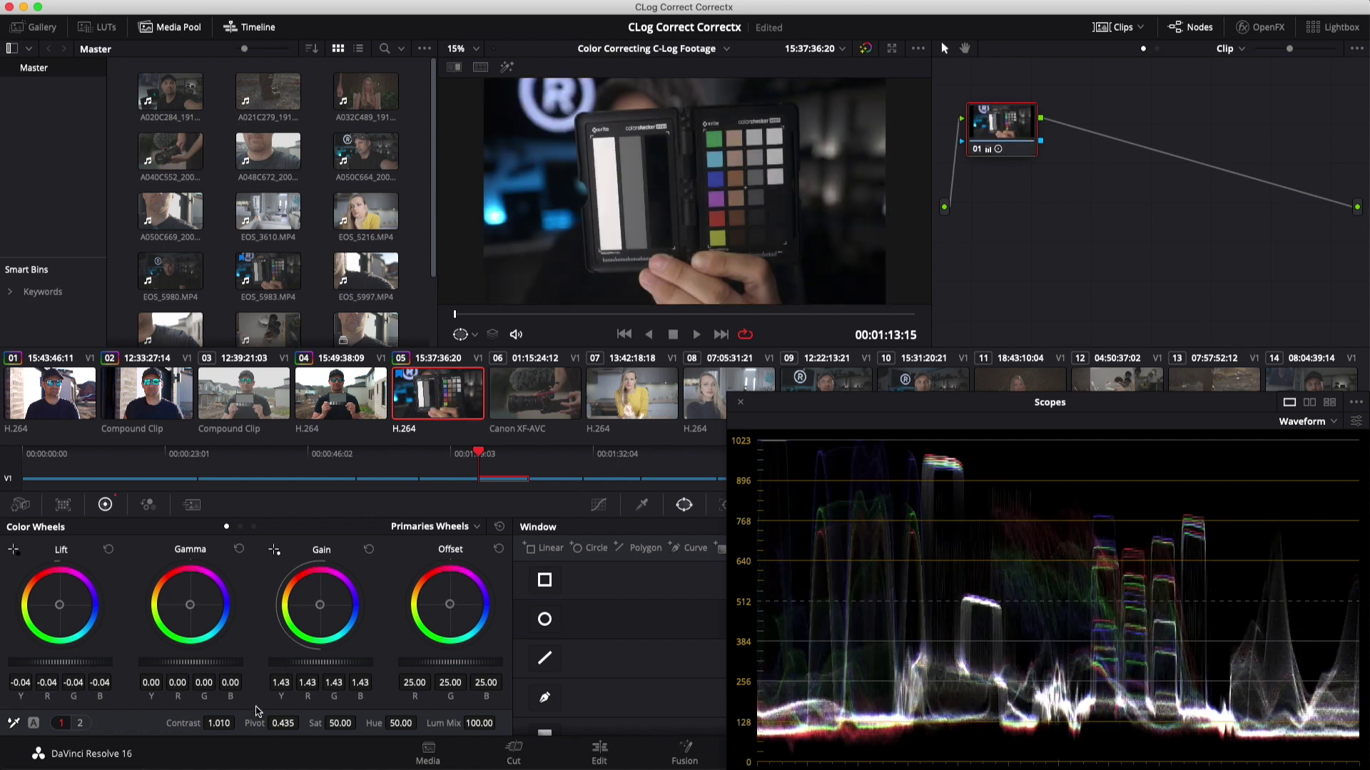
Step: Raise Contrast to 1.138 and Saturation to 55.20
mouse_move(177, 724)
mouse_down()
mouse_move(226, 723)
mouse_move(178, 728)
mouse_up()
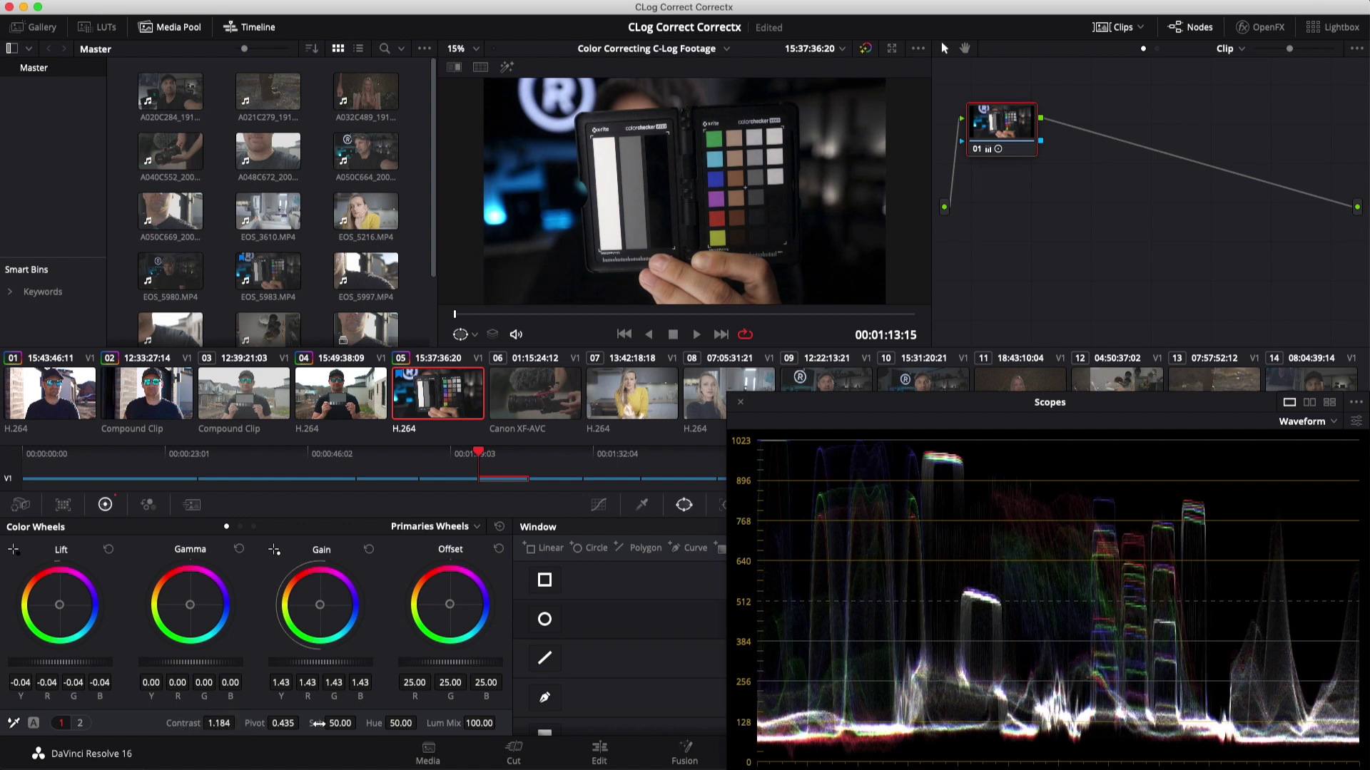
mouse_move(316, 724)
mouse_down()
mouse_move(397, 723)
mouse_move(340, 723)
mouse_up()
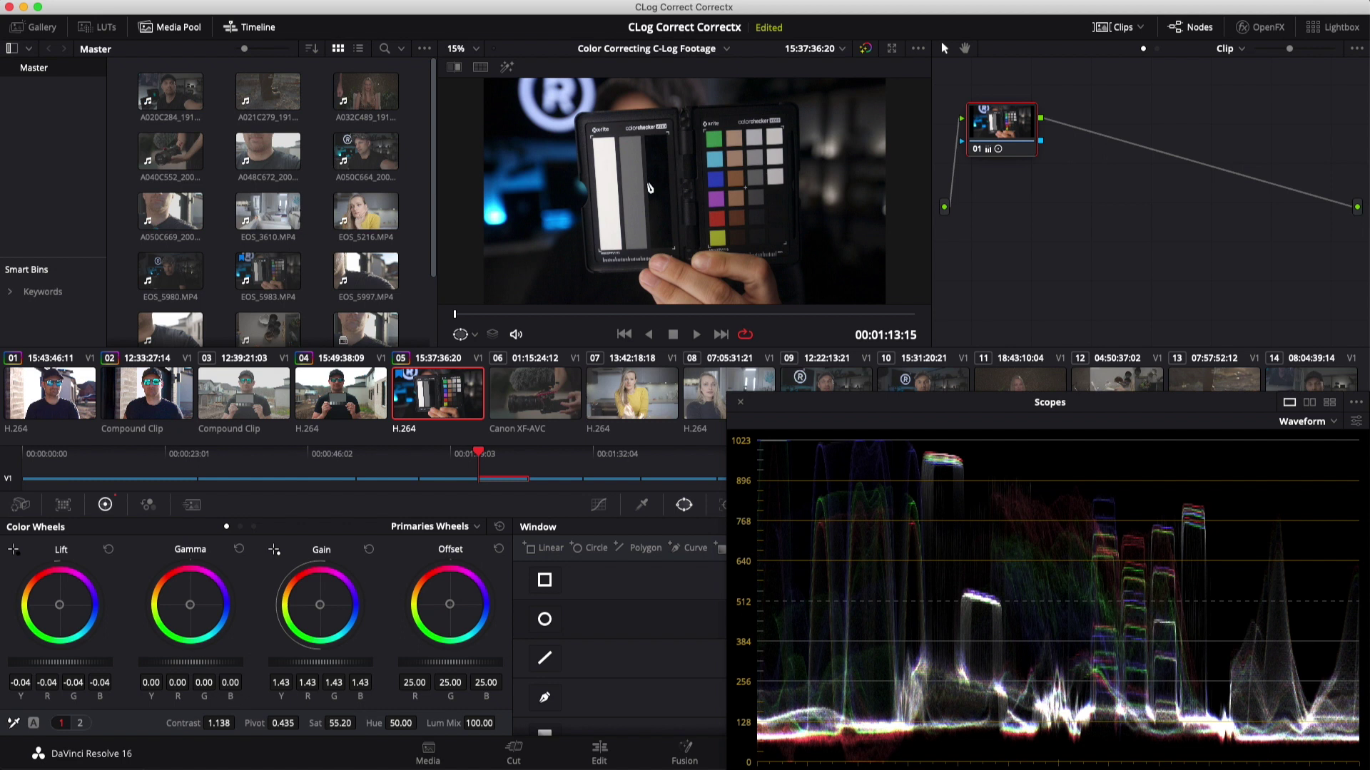
click(254, 527)
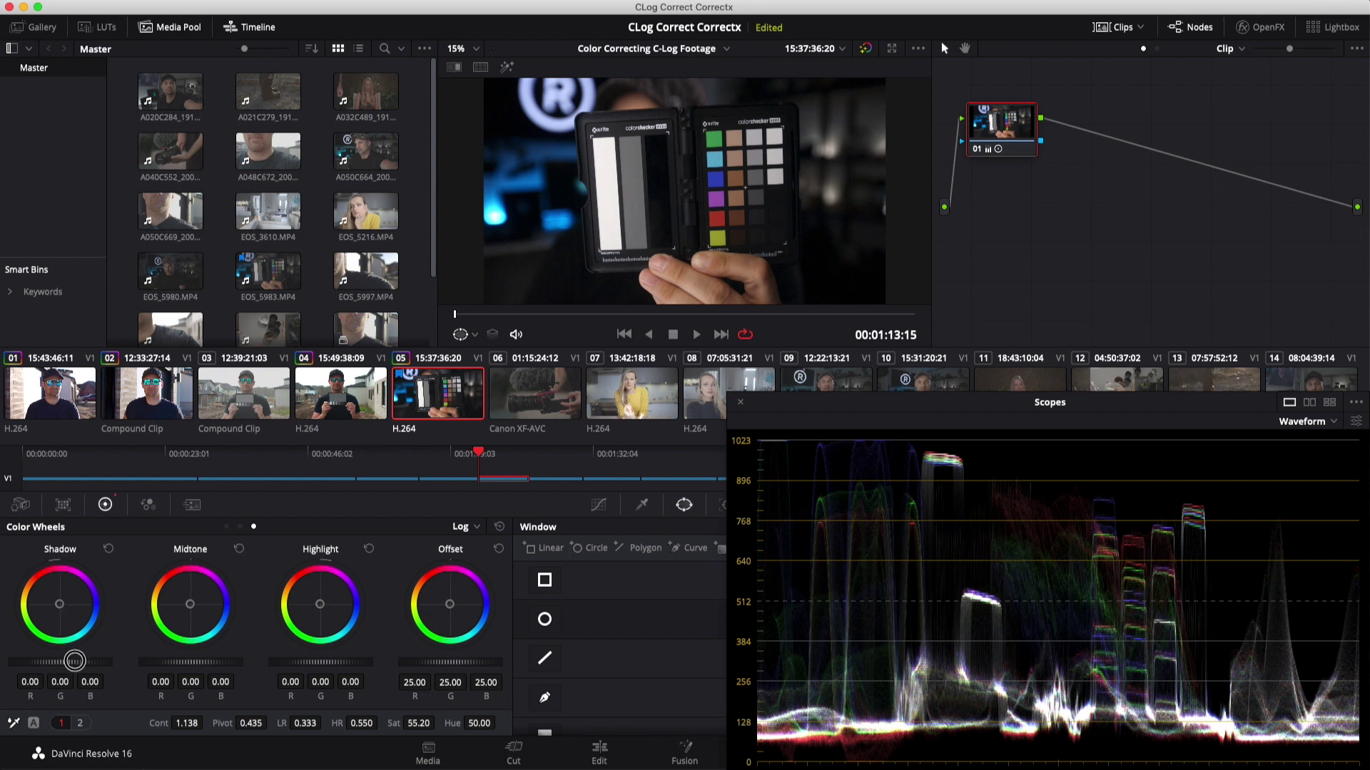
Step: Nudge the Log Shadow wheel slightly and replace the extra node with a new serial node 02
drag(75, 661, 146, 661)
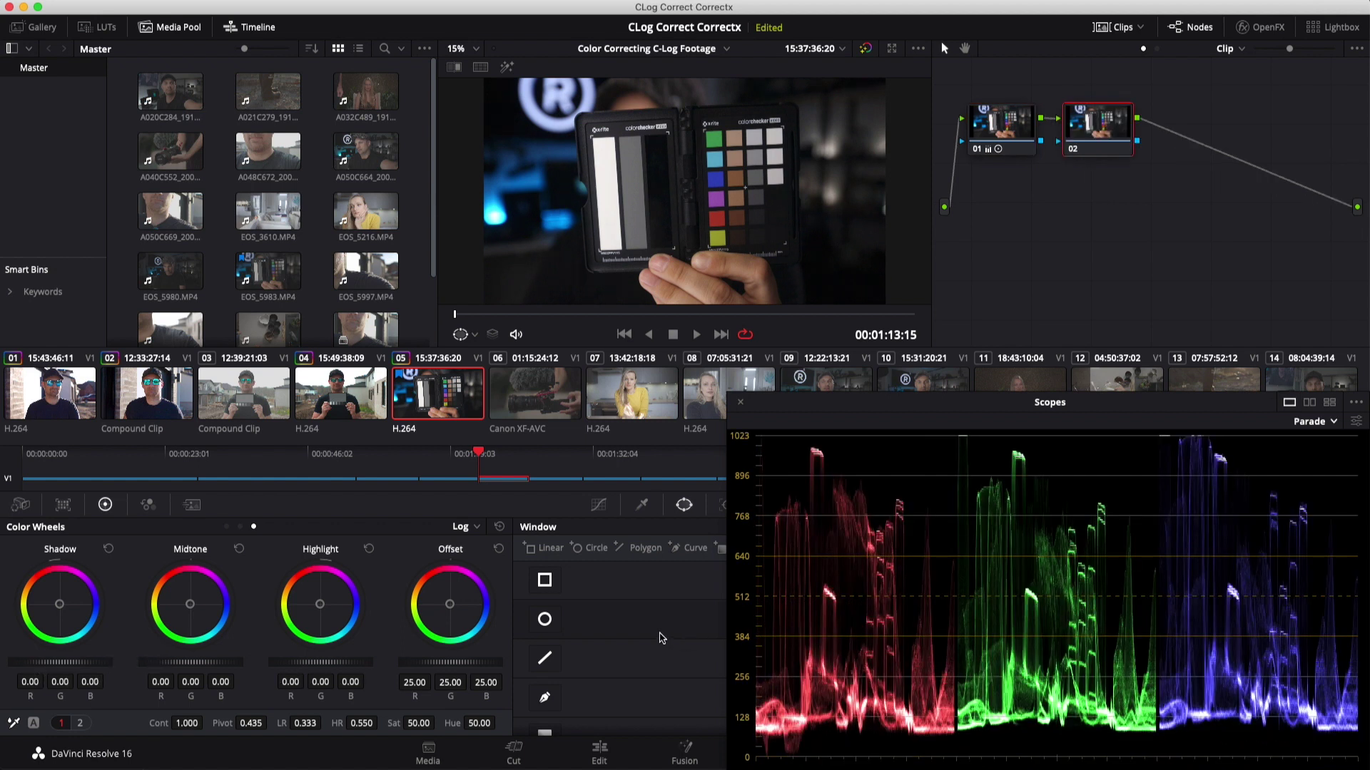
key(BackSpace)
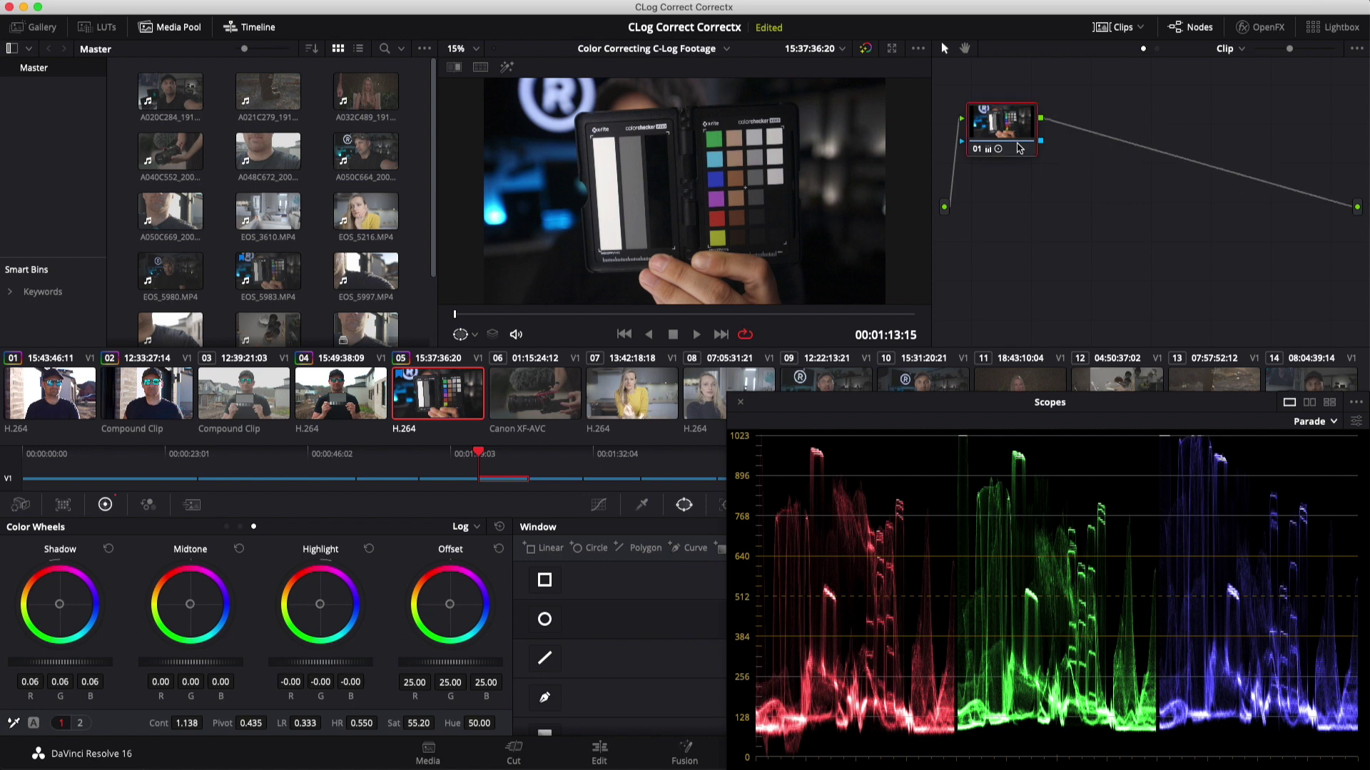
key(alt+s)
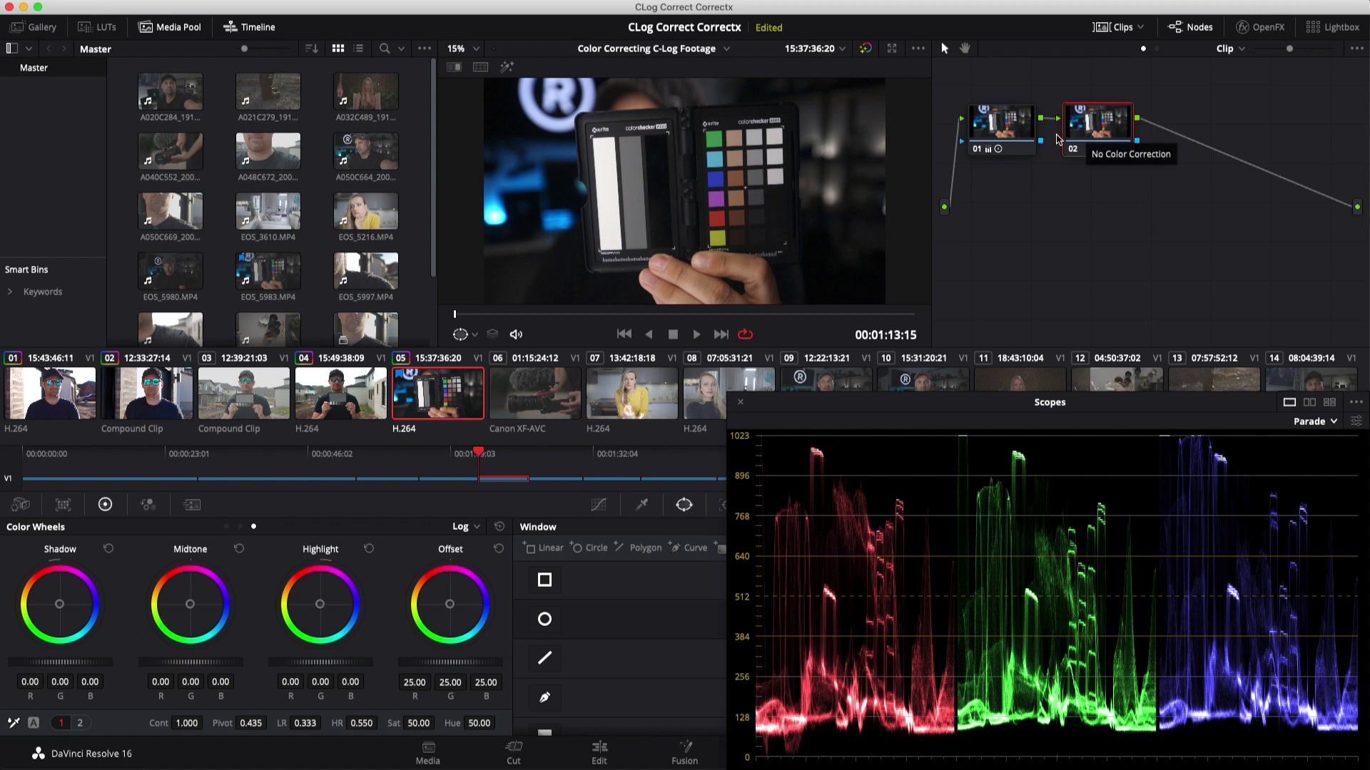
click(551, 699)
Step: Draw a closed freehand window around the chart's column of grey patches
click(595, 165)
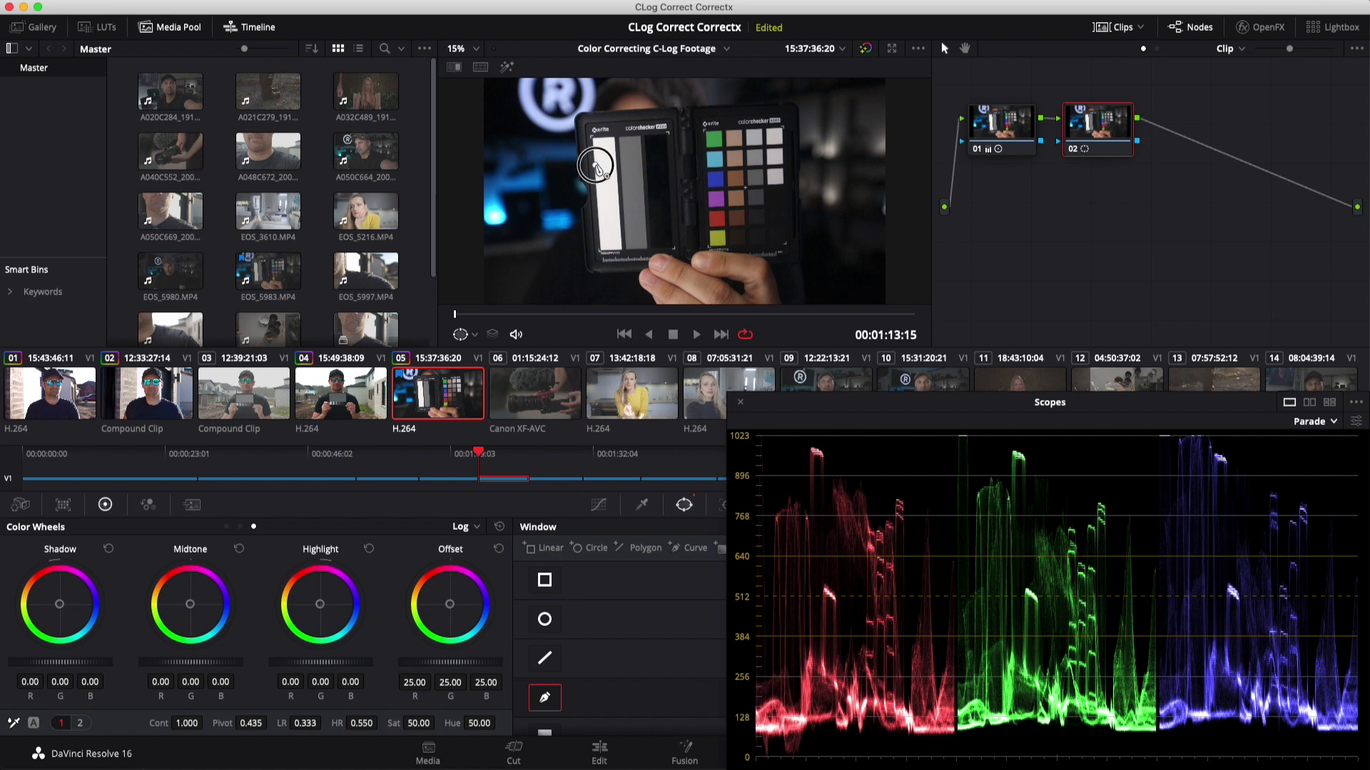
click(668, 162)
click(672, 217)
click(598, 220)
click(595, 165)
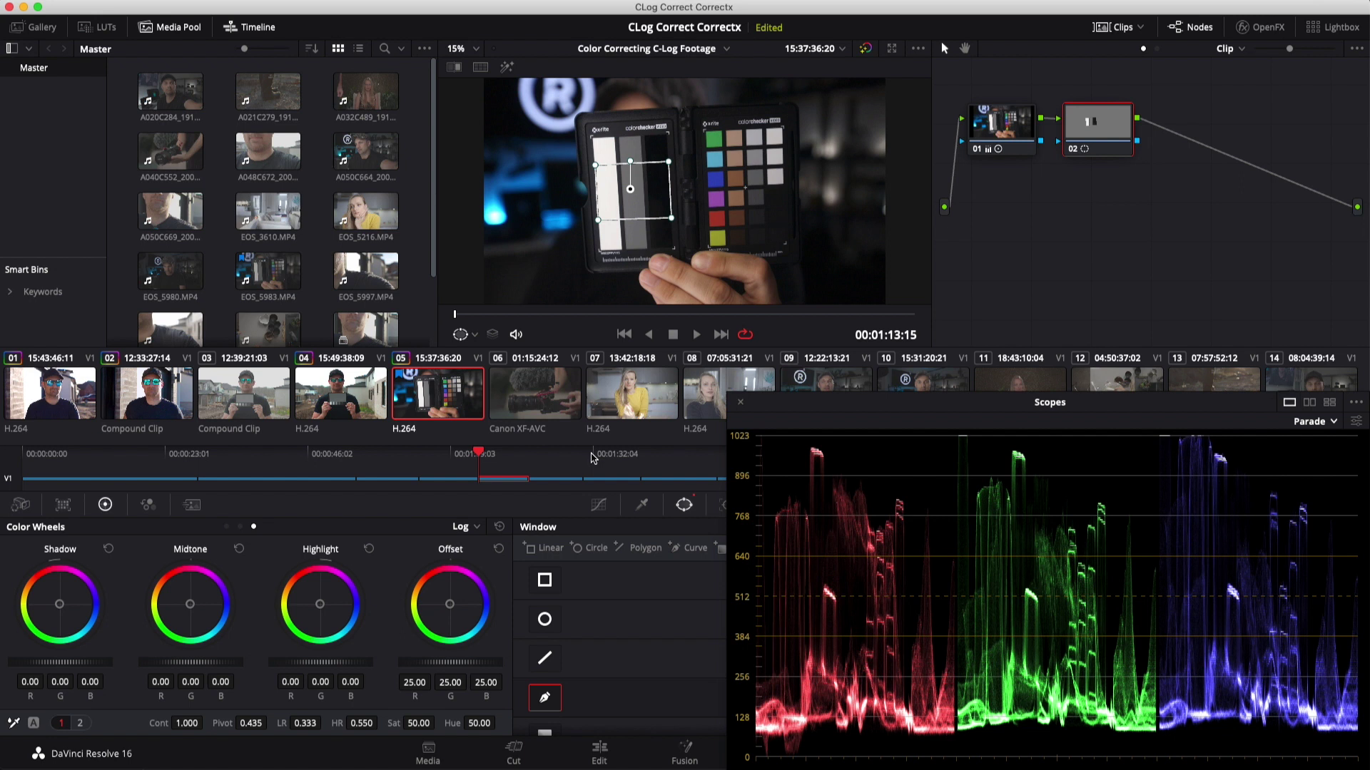
Step: In highlight mode, balance the Highlight, Midtone and Shadow wheels until the parade traces align on the grey patches
key(shift+h)
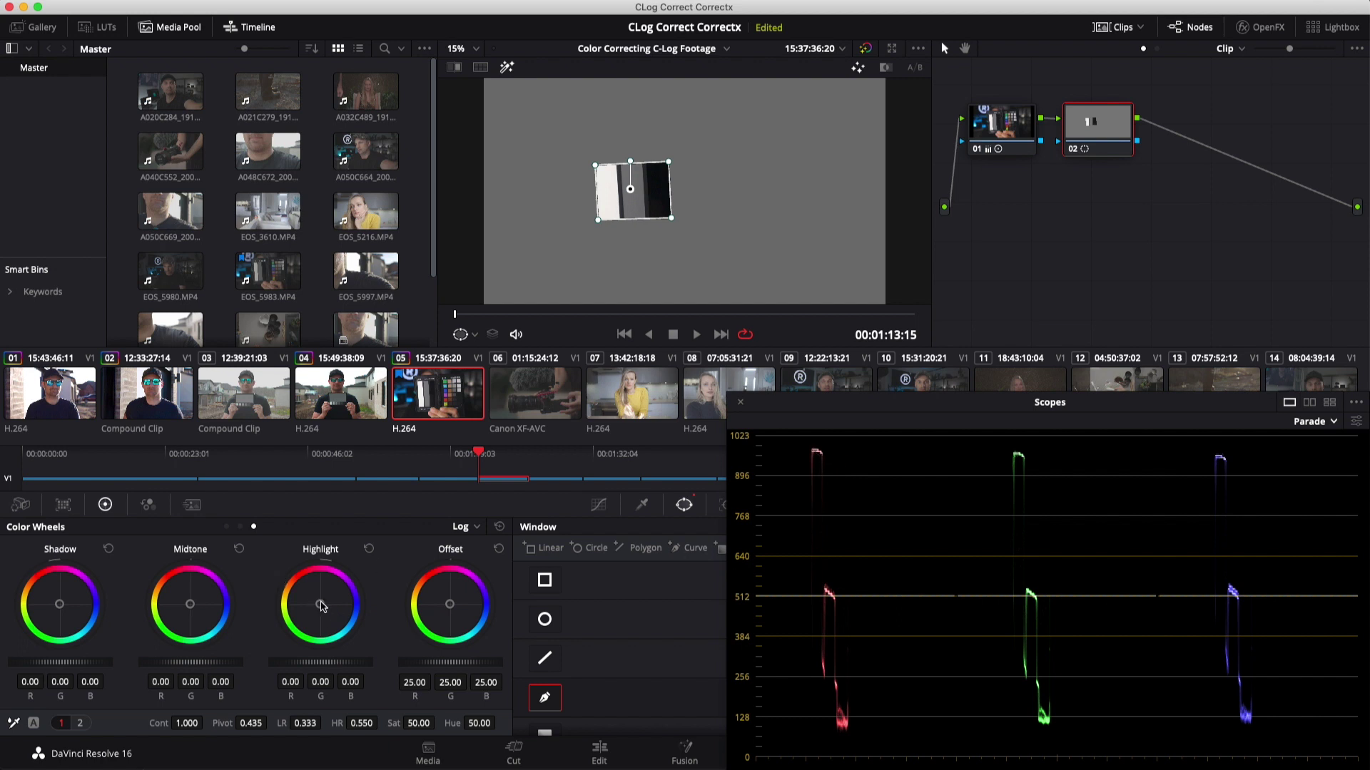
drag(321, 606, 320, 606)
drag(320, 606, 324, 609)
drag(191, 608, 189, 604)
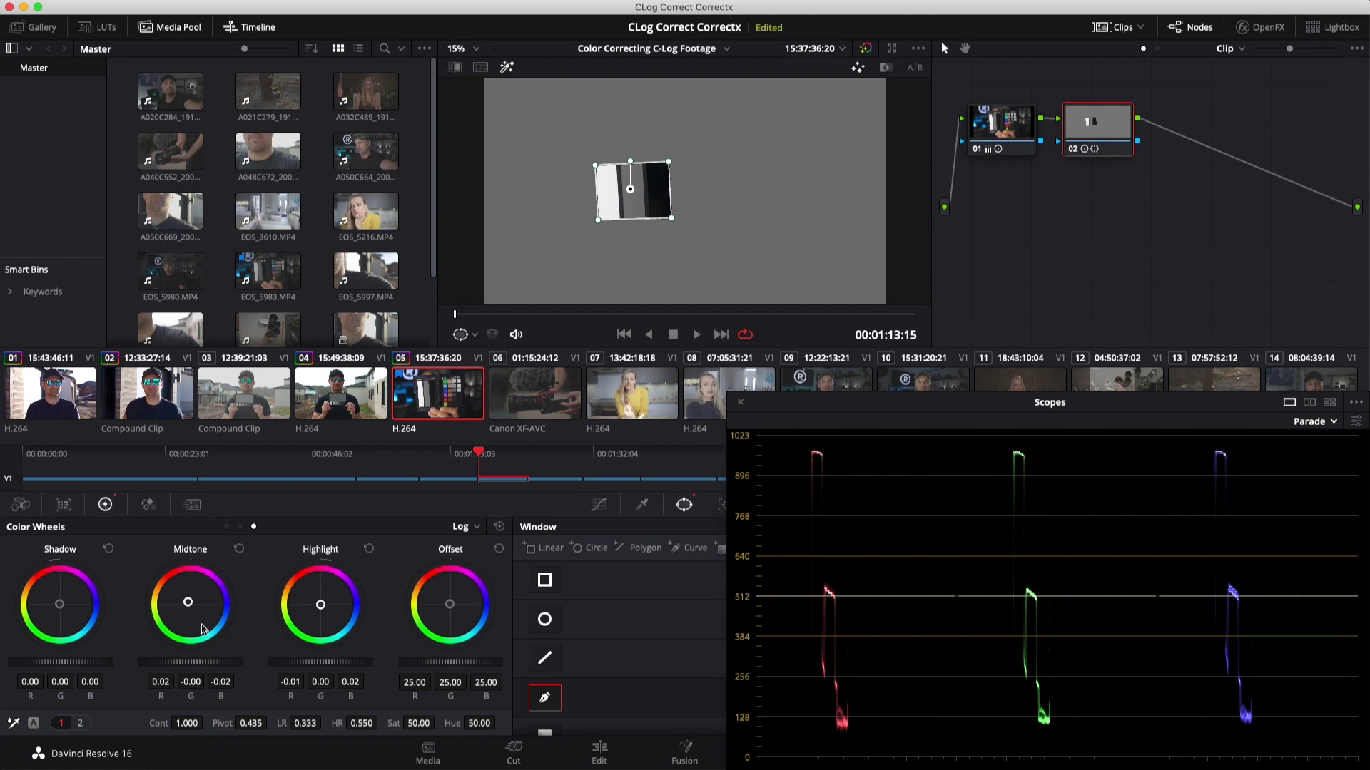
drag(61, 608, 58, 605)
key(shift+h)
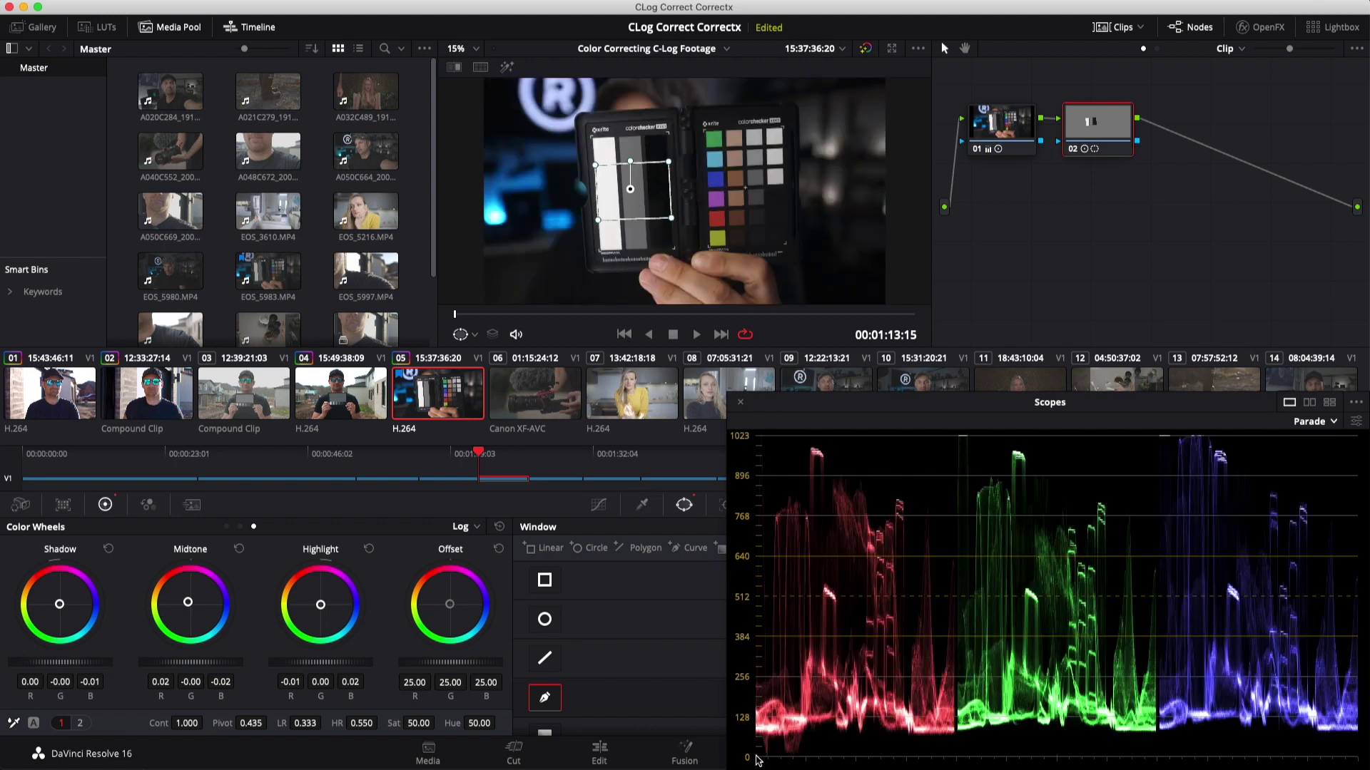
Step: Add serial node 03 and outline the hand holding the chart with a closed freehand window
click(545, 697)
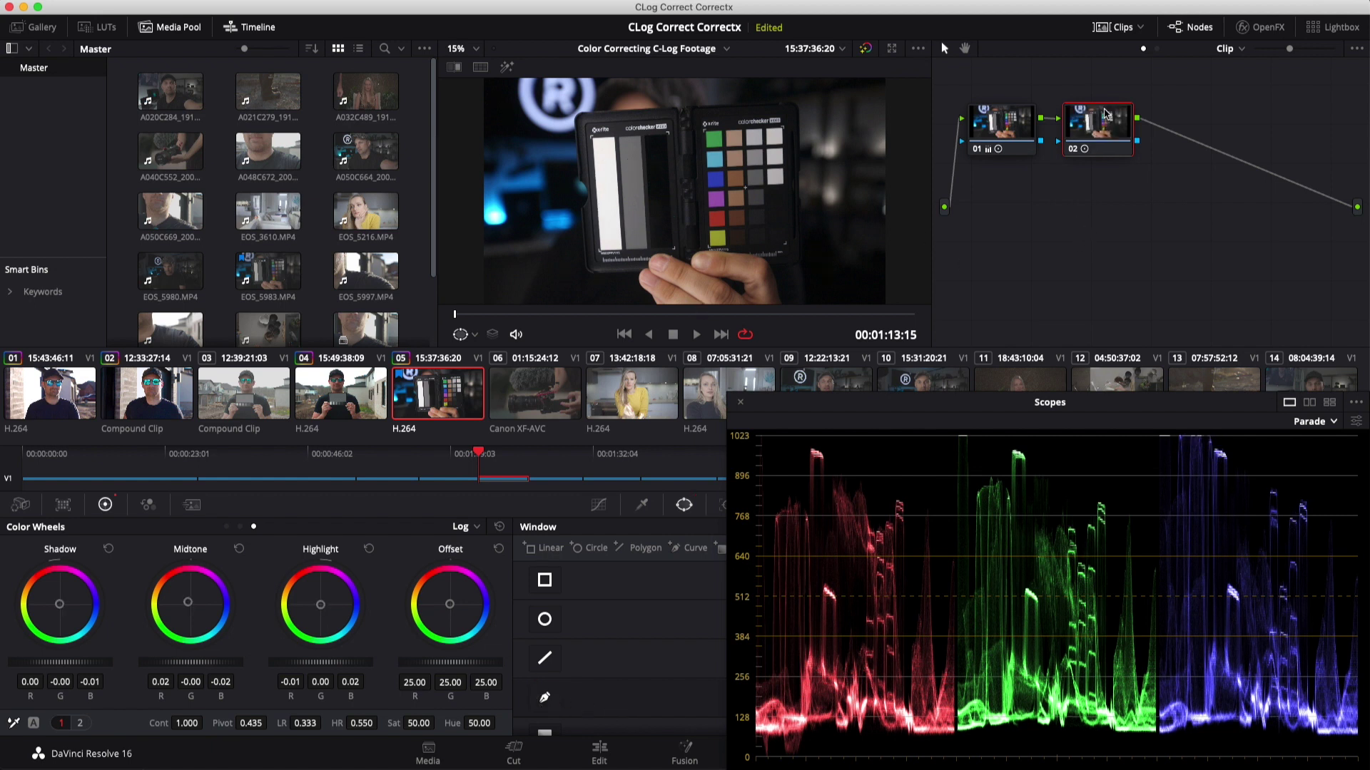
key(alt+s)
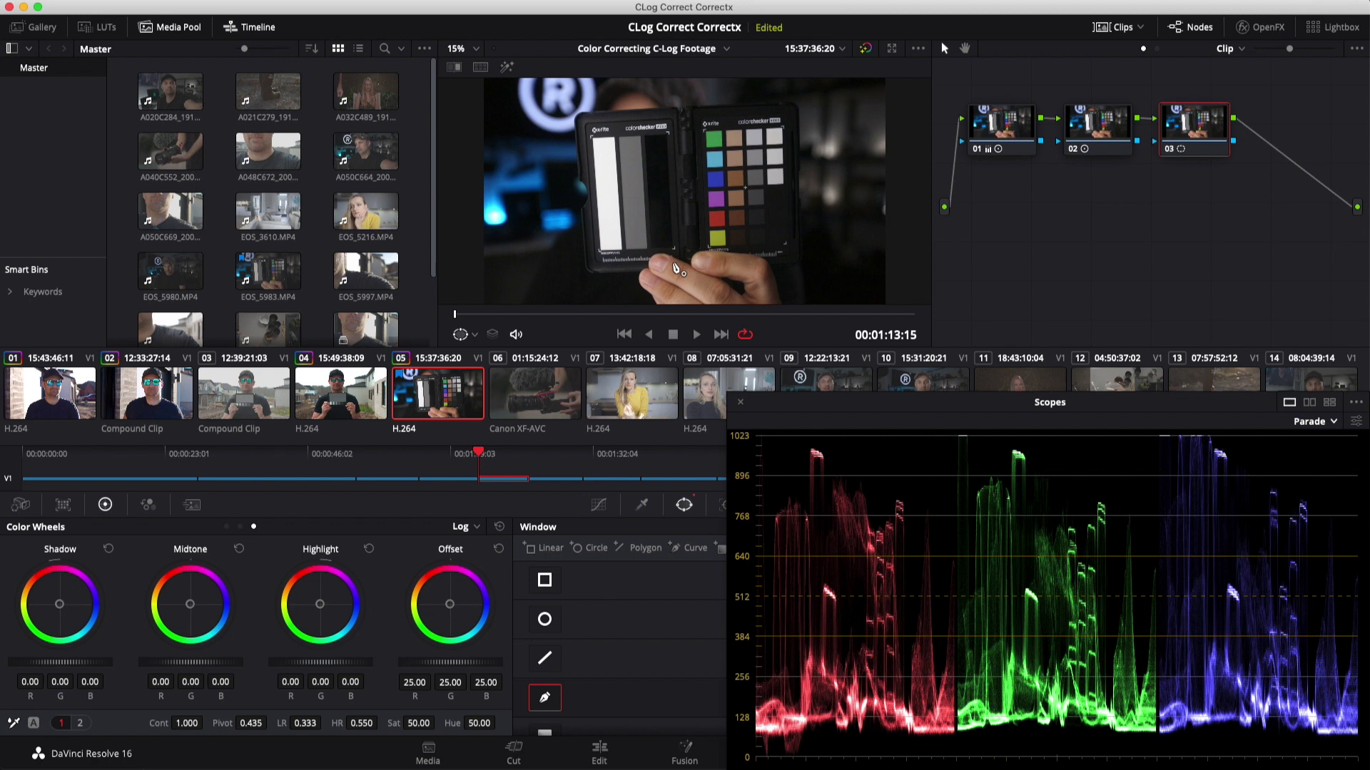
click(675, 262)
click(656, 294)
click(681, 302)
click(729, 303)
click(726, 288)
click(702, 273)
click(676, 262)
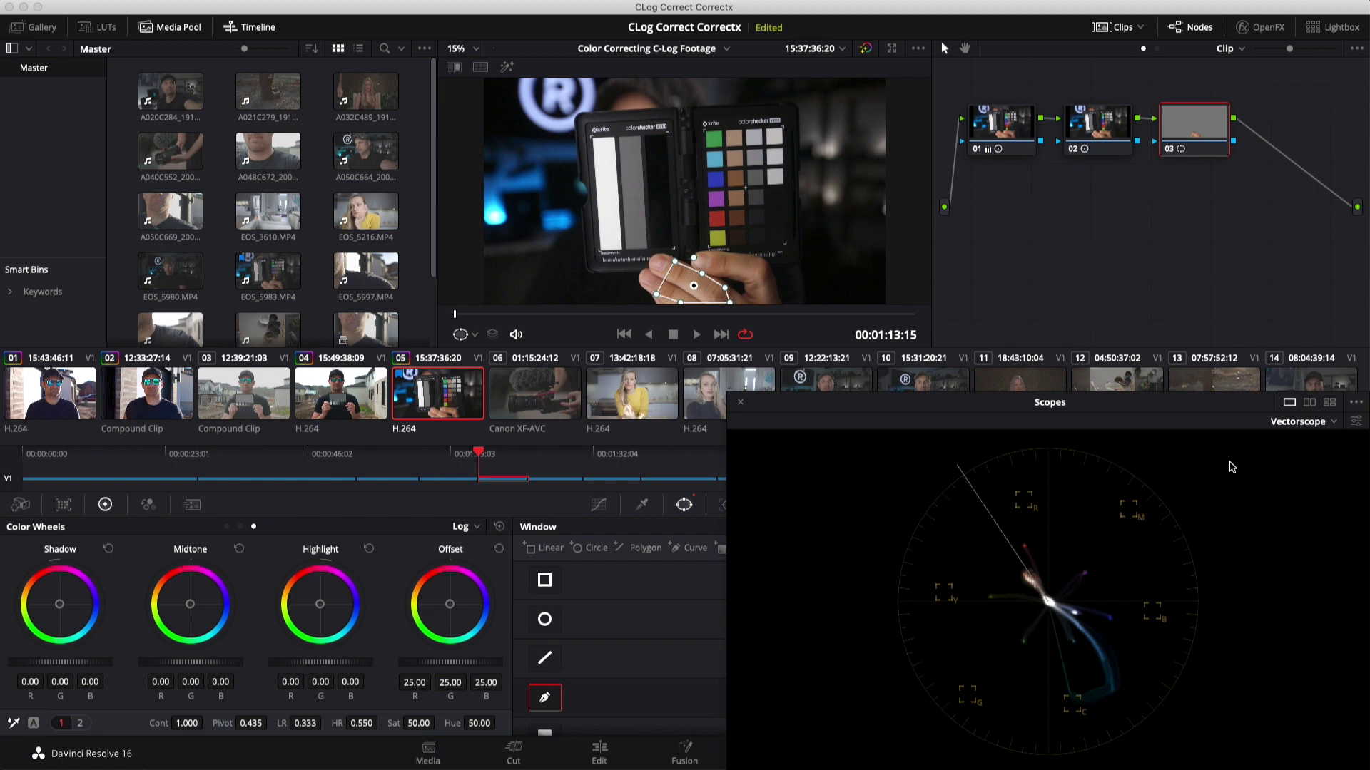
Step: Isolate the masked hand in highlight mode, toggle the vectorscope skin-tone indicator, and shift Offset toward it
key(shift+h)
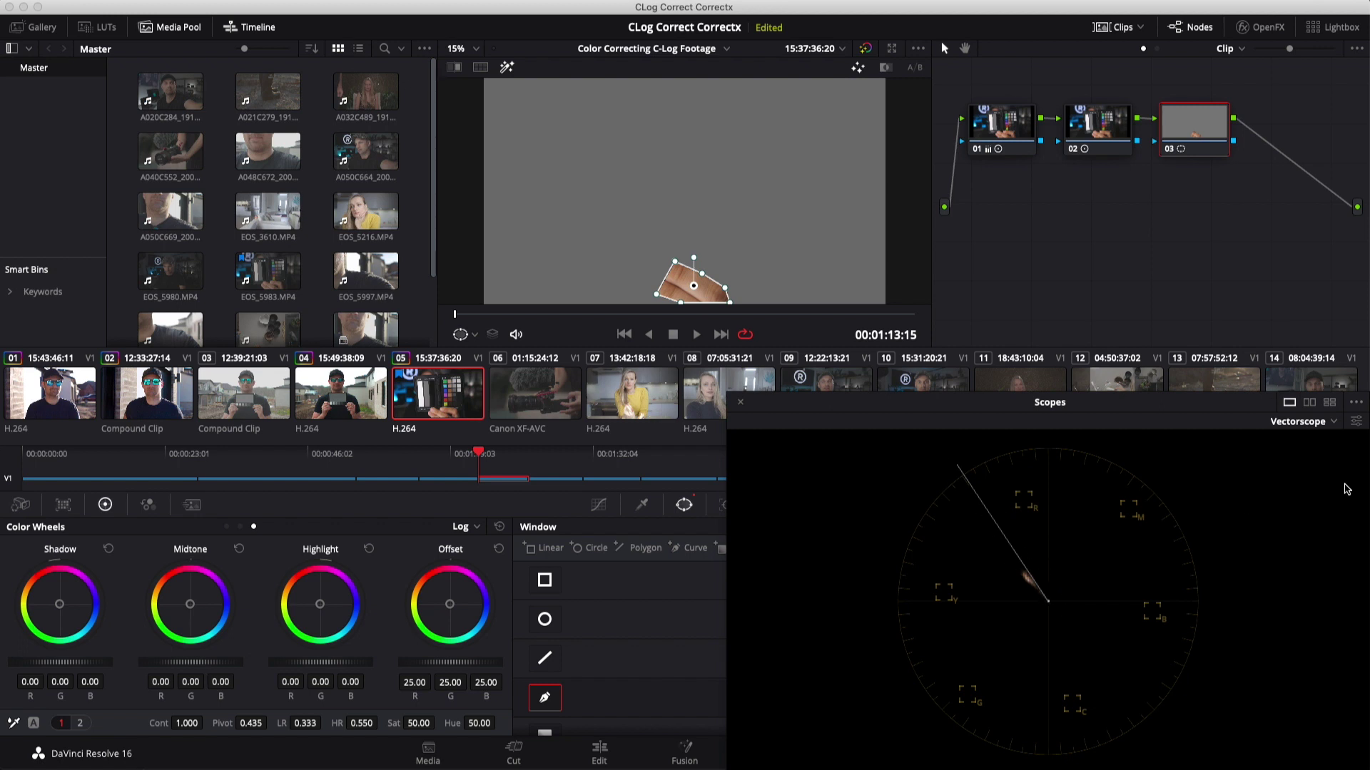
click(1356, 422)
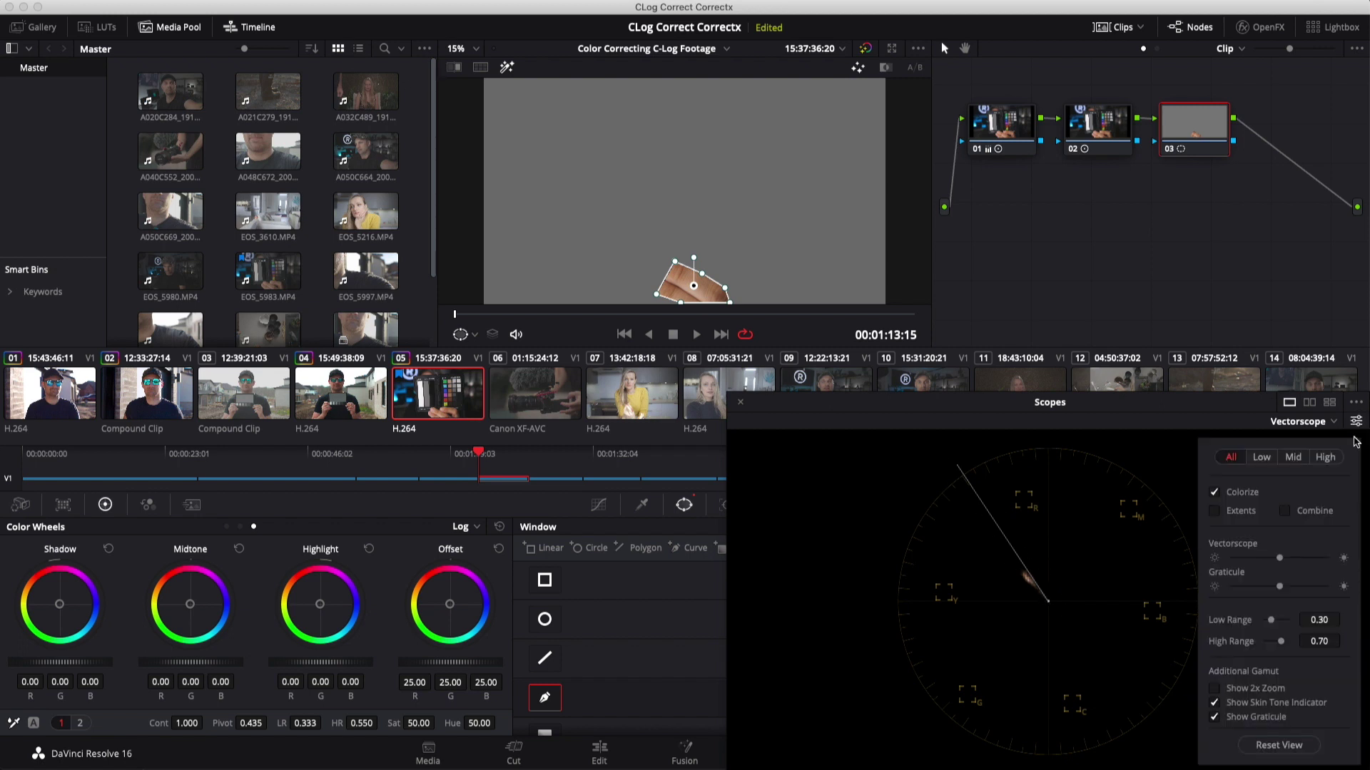
click(1256, 709)
click(1255, 708)
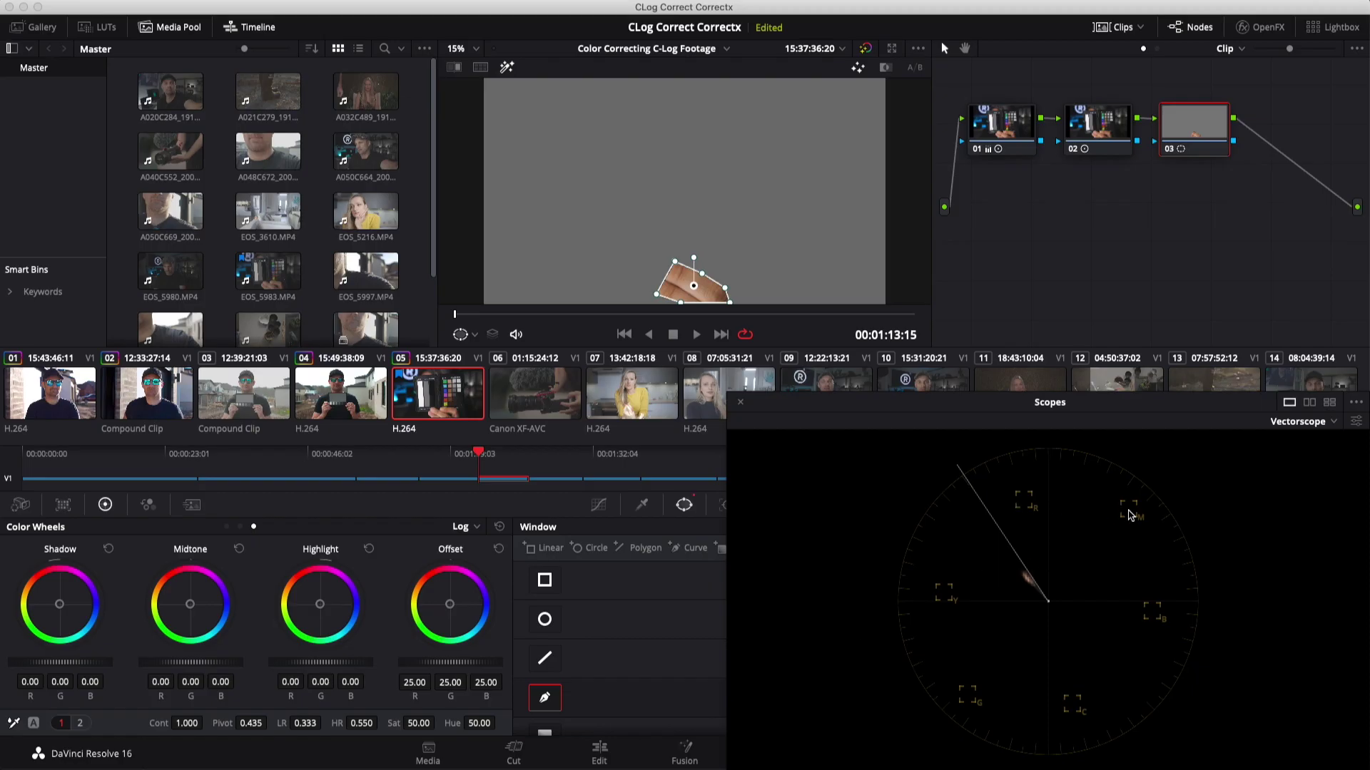
drag(449, 606, 469, 594)
Step: Exit highlight mode to show the full image, then toggle Bypass Color Grades to compare before and after
key(Delete)
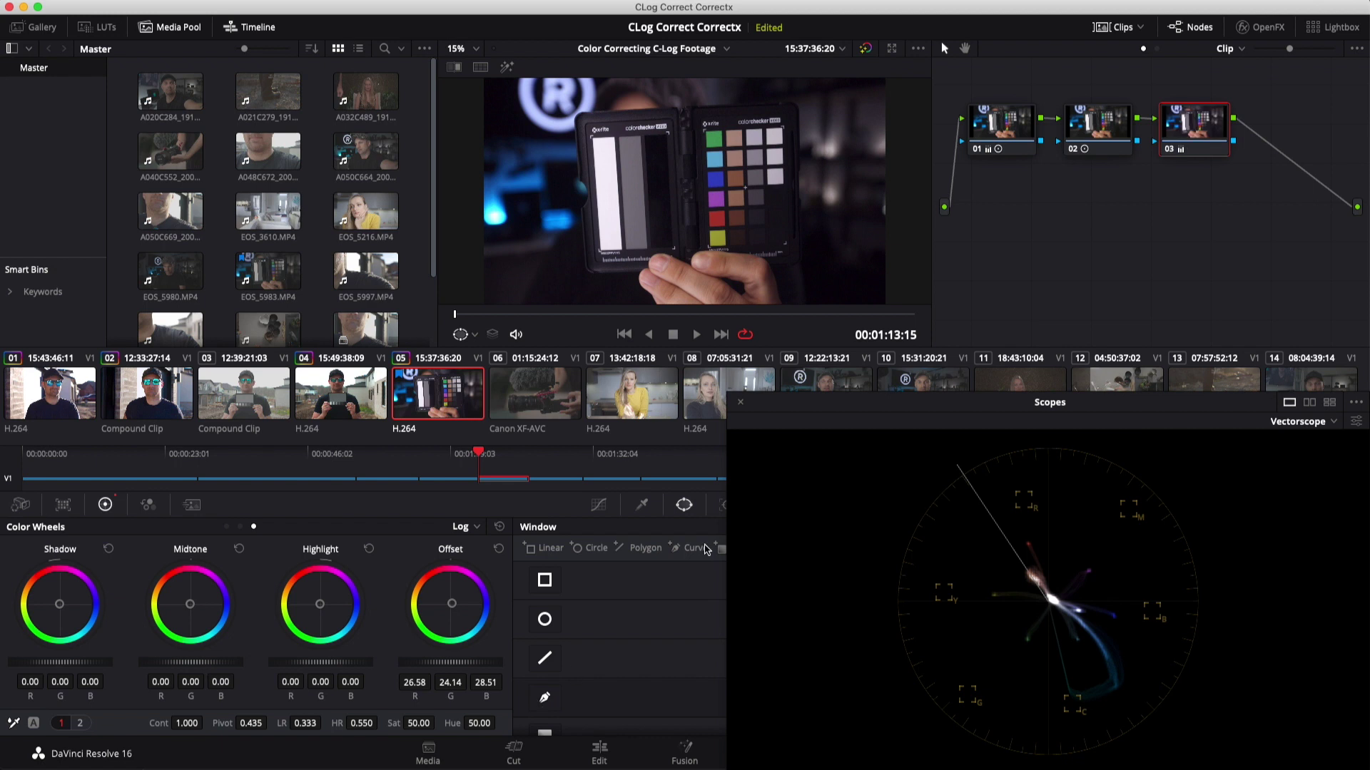
mouse_move(1001, 158)
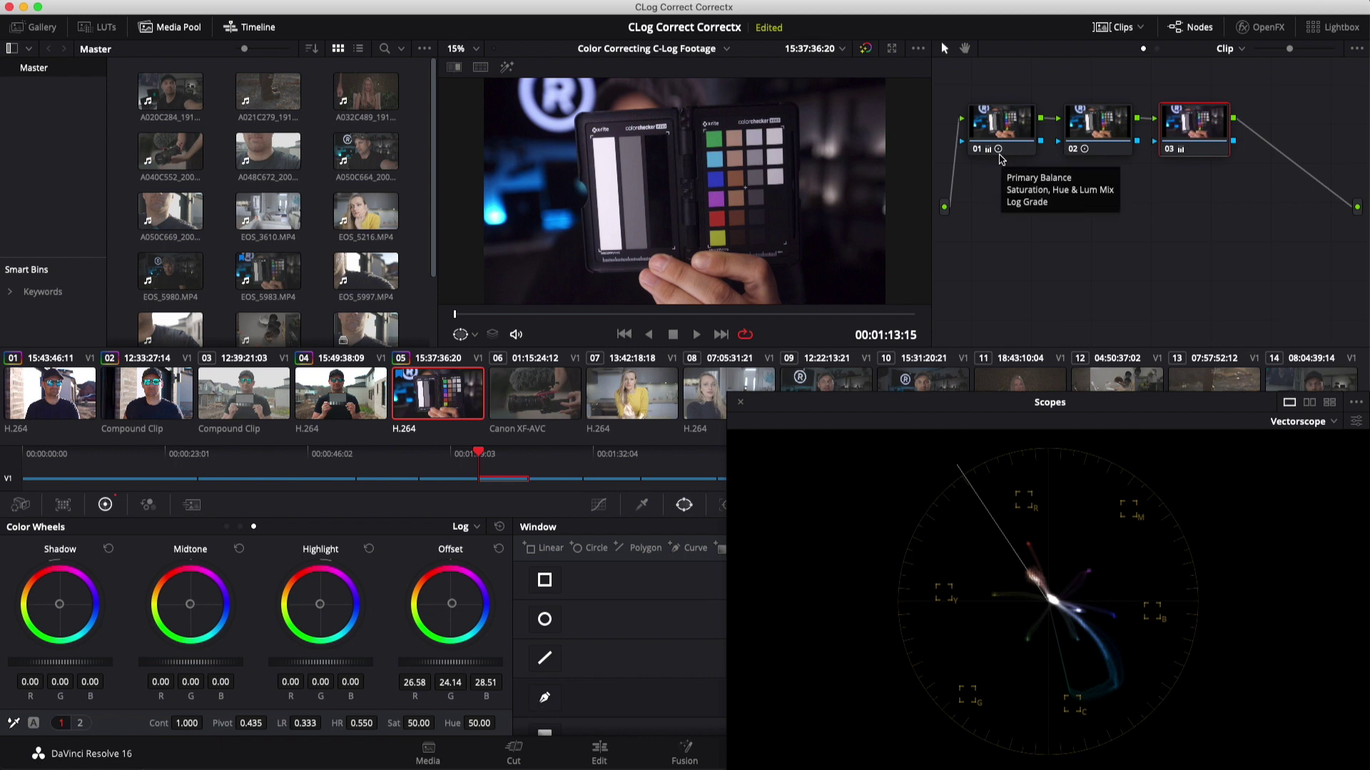
click(867, 50)
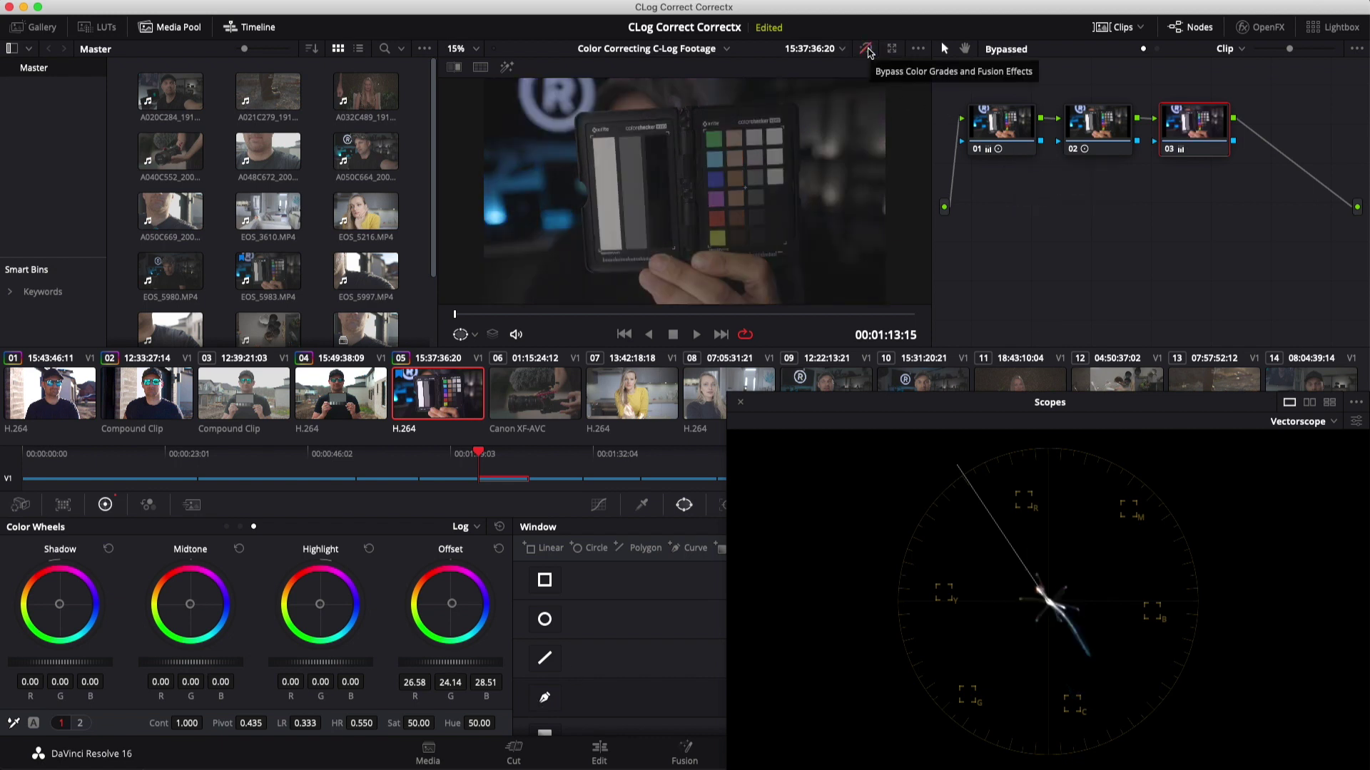
click(867, 50)
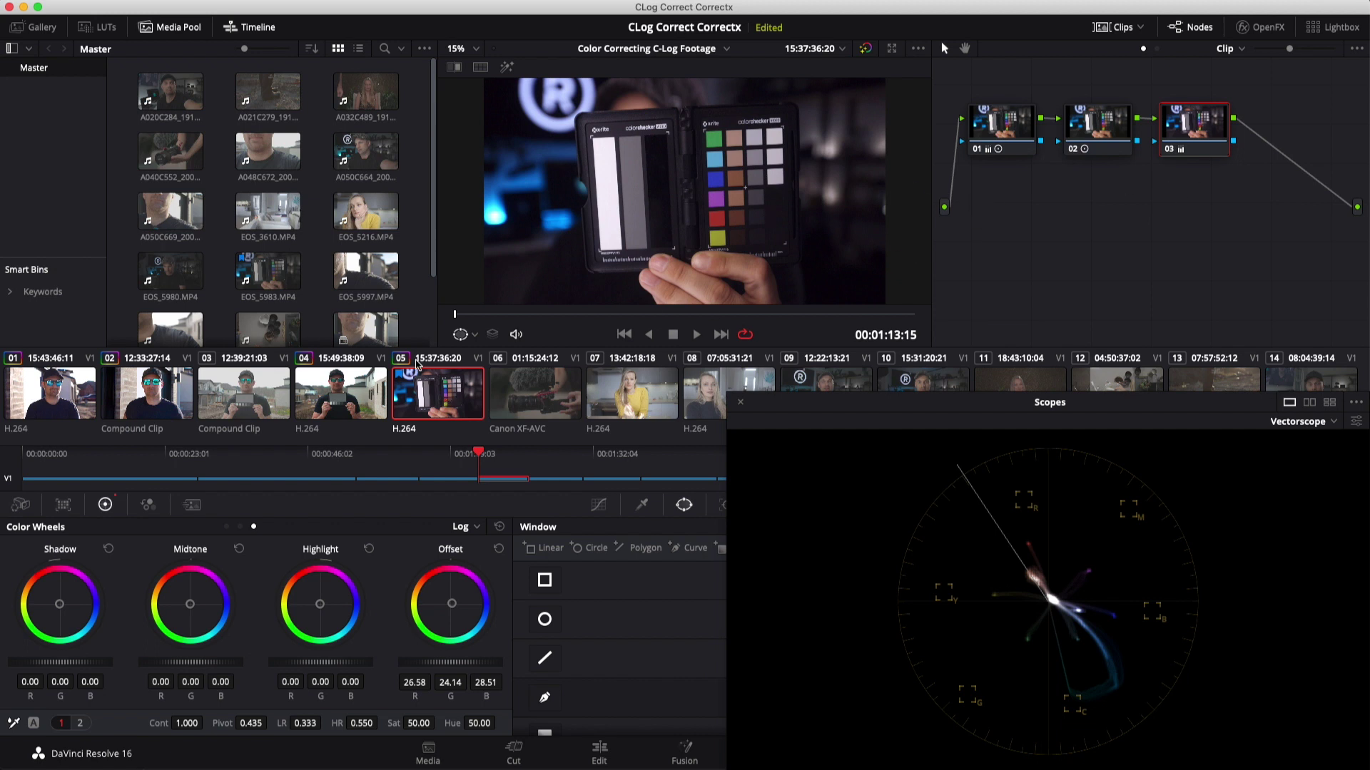
Step: Open clip 05's context menu to reach Generate 3D LUT (33 Point Cube)
right_click(425, 397)
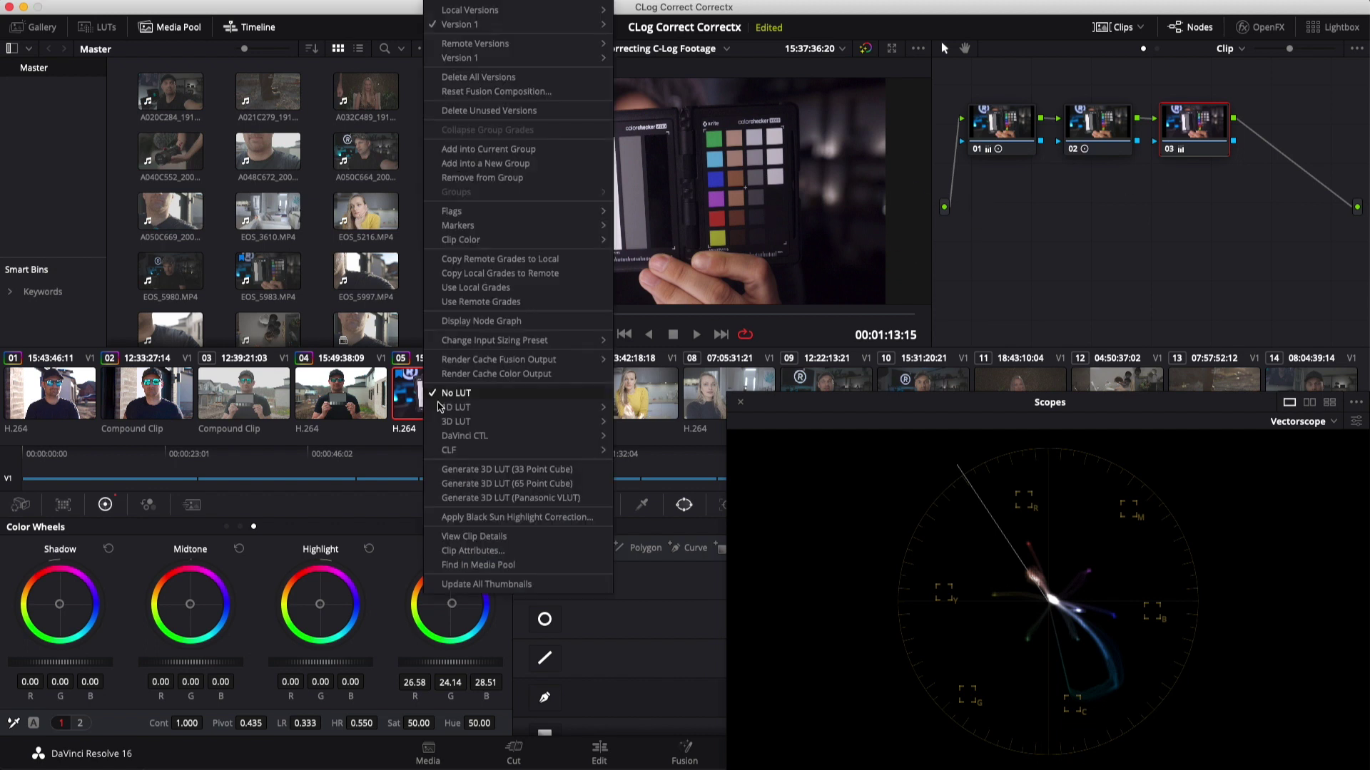
Step: Grab the chart clip's current grade as gallery still 1.5.1
click(587, 476)
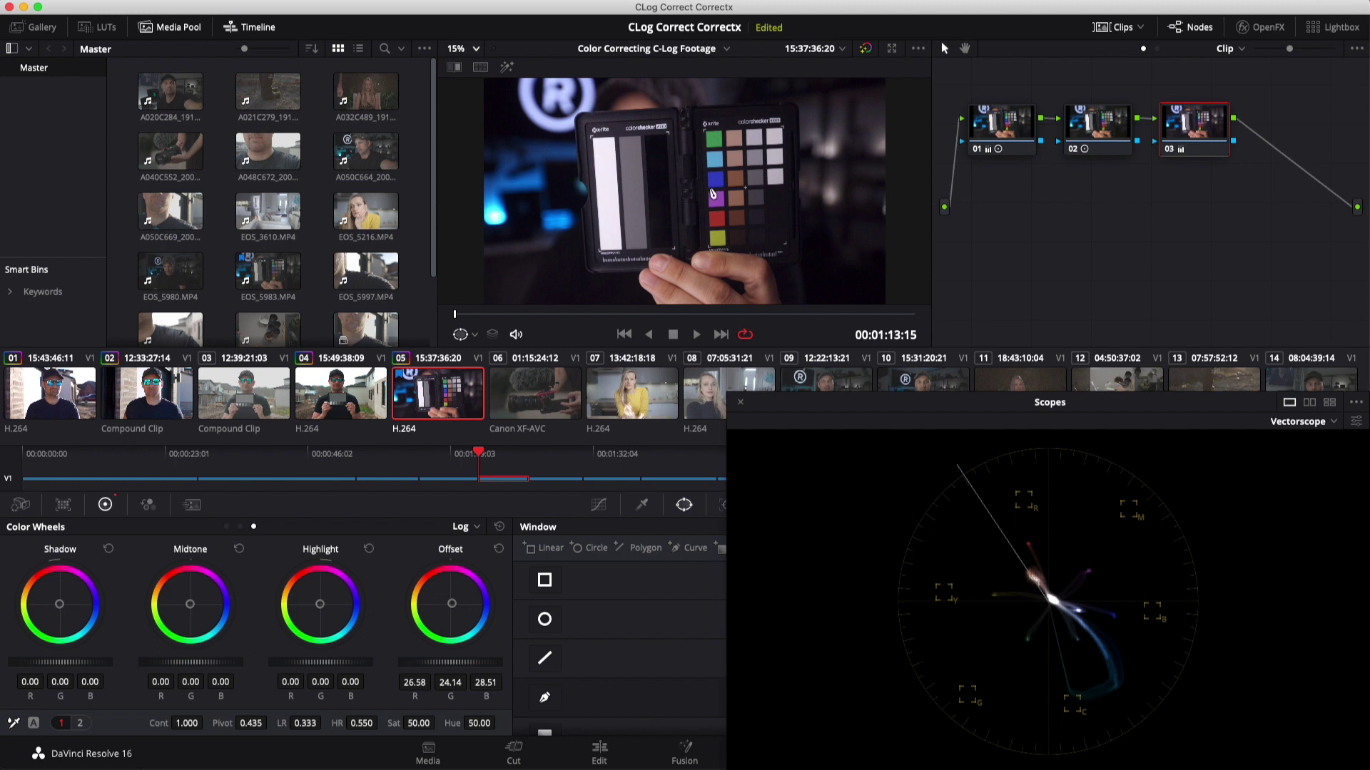
right_click(712, 192)
click(751, 204)
Step: Apply still 1.5.1's three-node grade to clip 10, the man before the logo
click(33, 27)
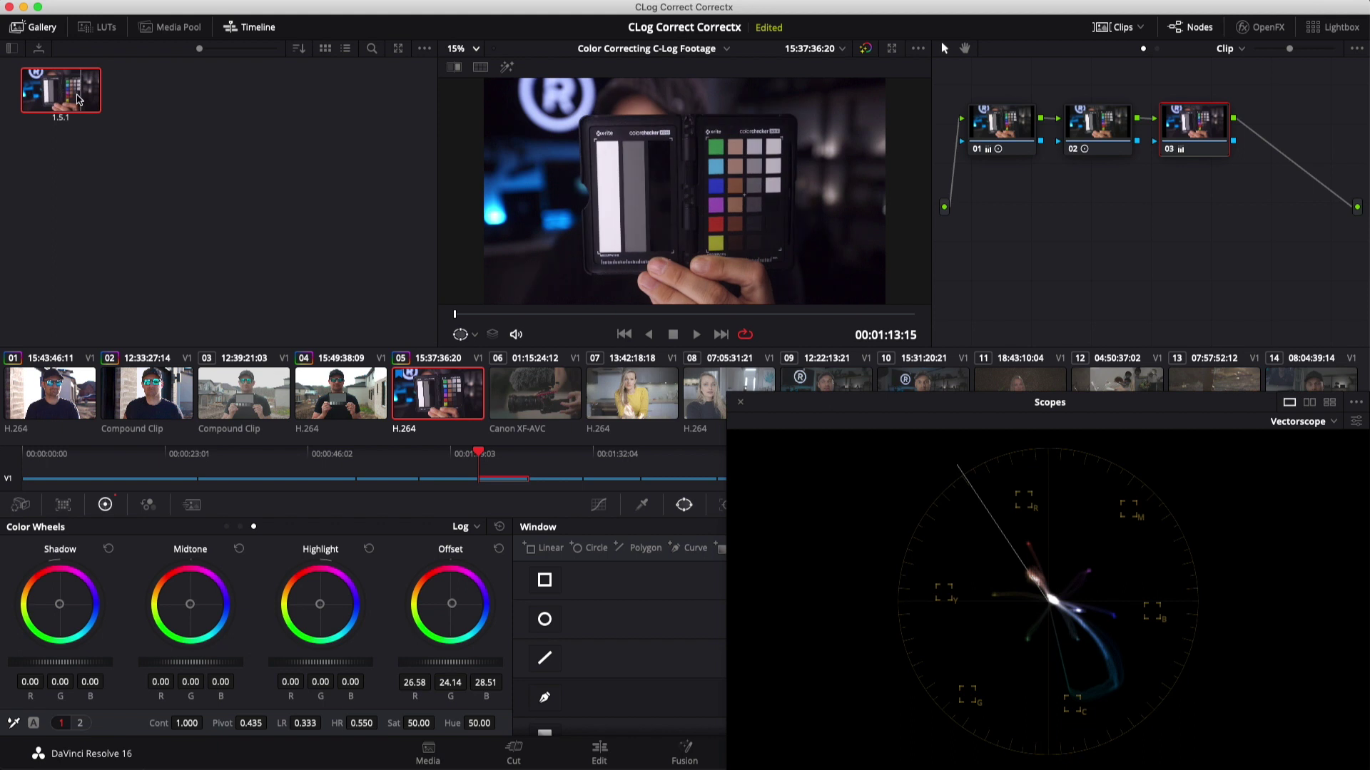
click(927, 376)
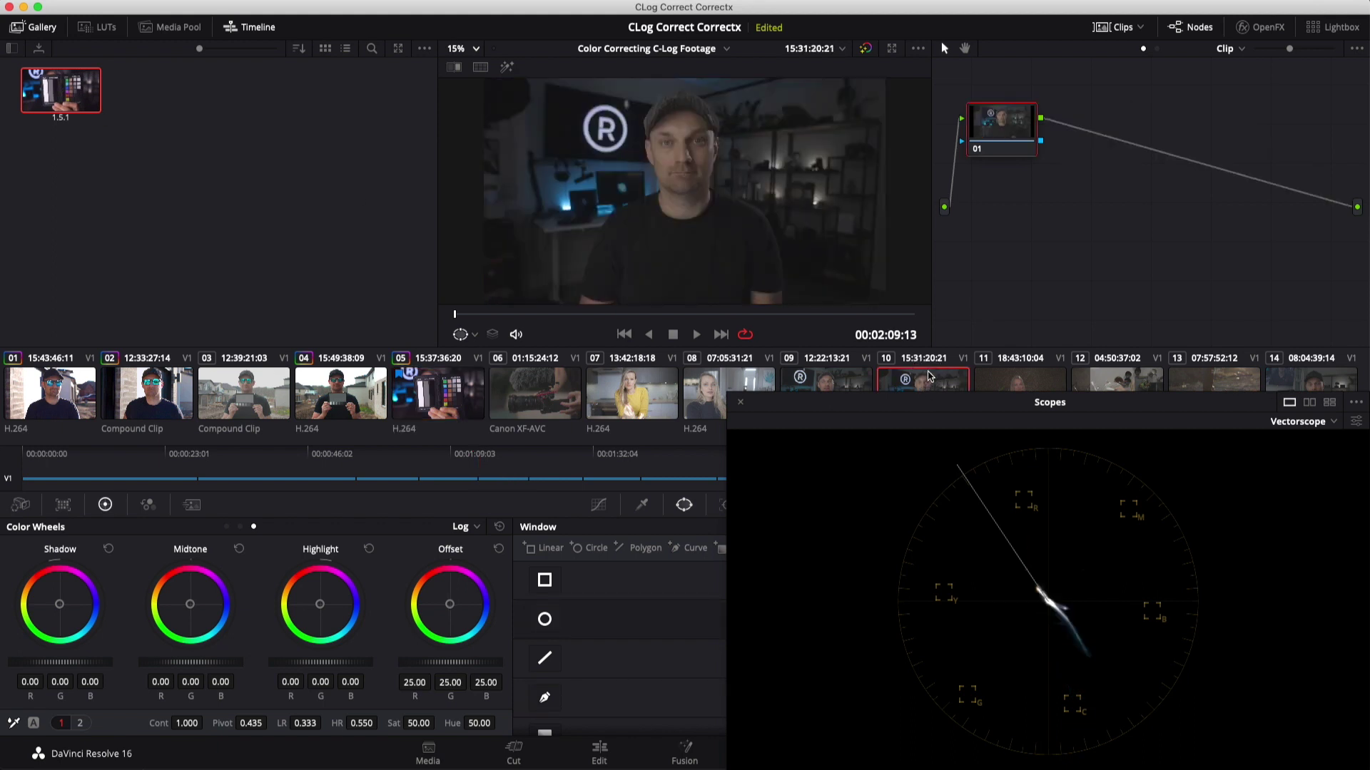
right_click(58, 94)
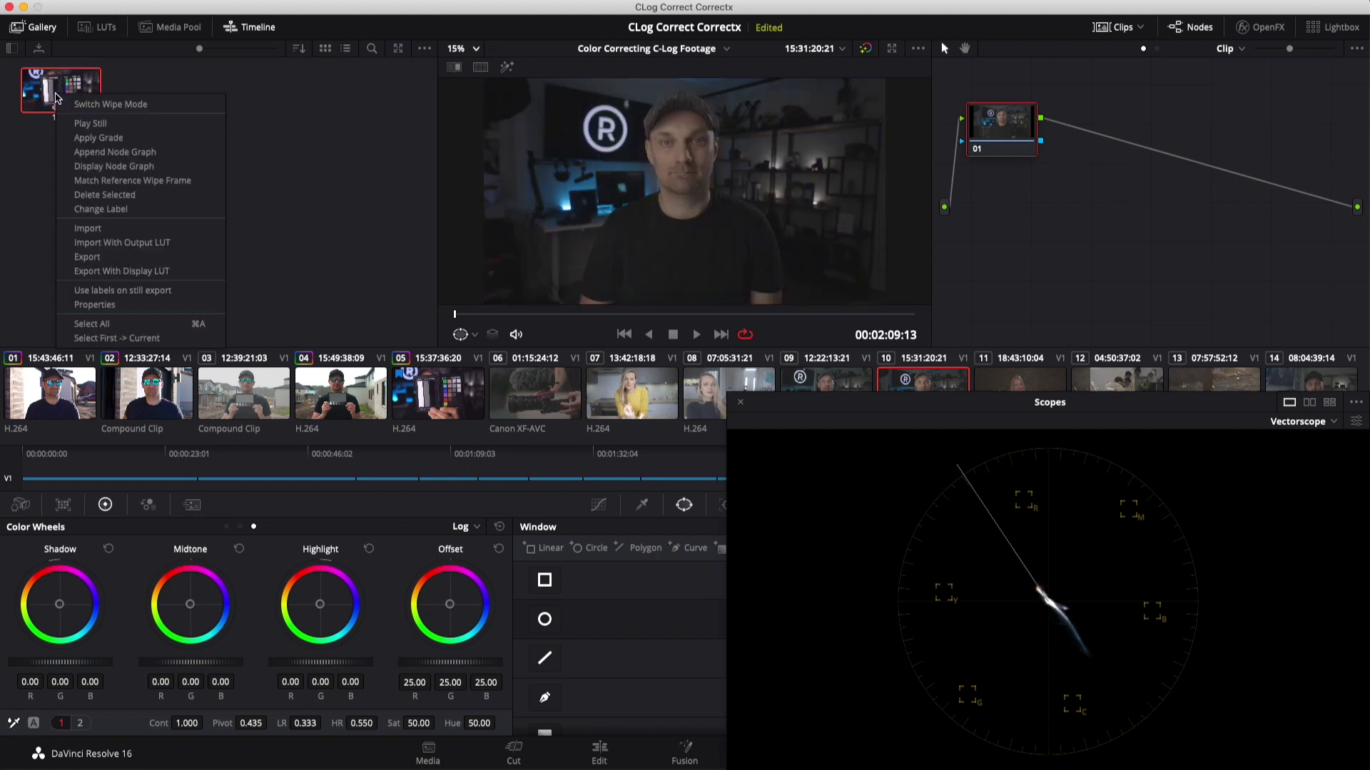
click(100, 137)
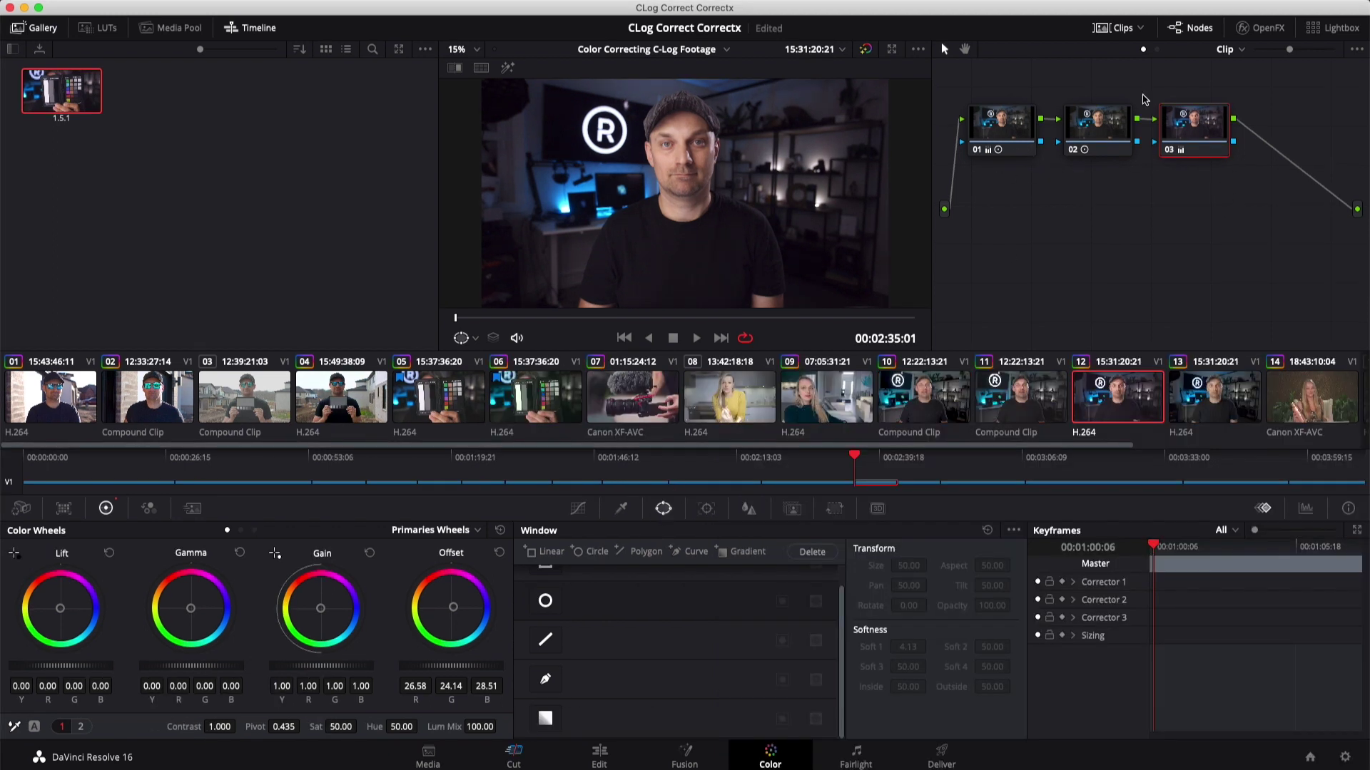
Step: Sharpen clip 10 slightly by lowering the linked blur Radius from 0.50 to 0.47
click(748, 507)
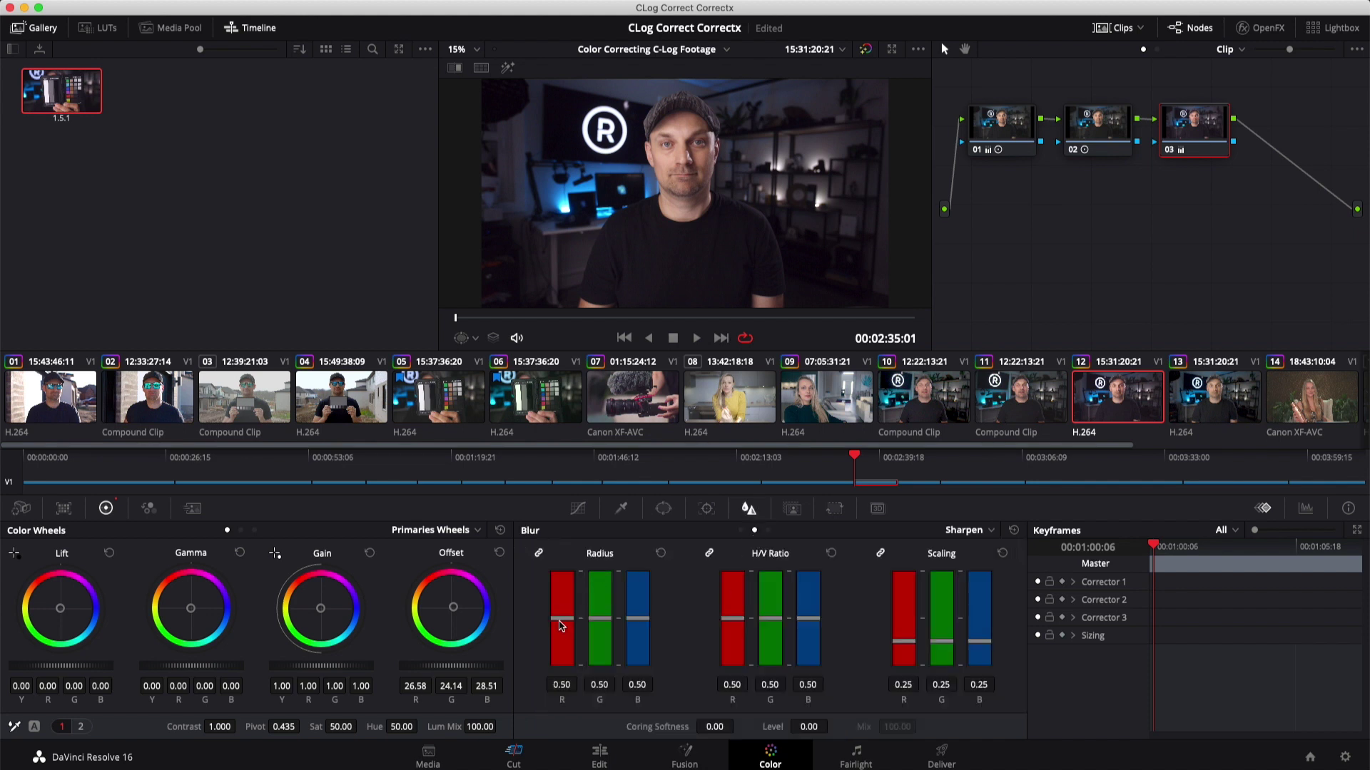
drag(560, 626, 560, 626)
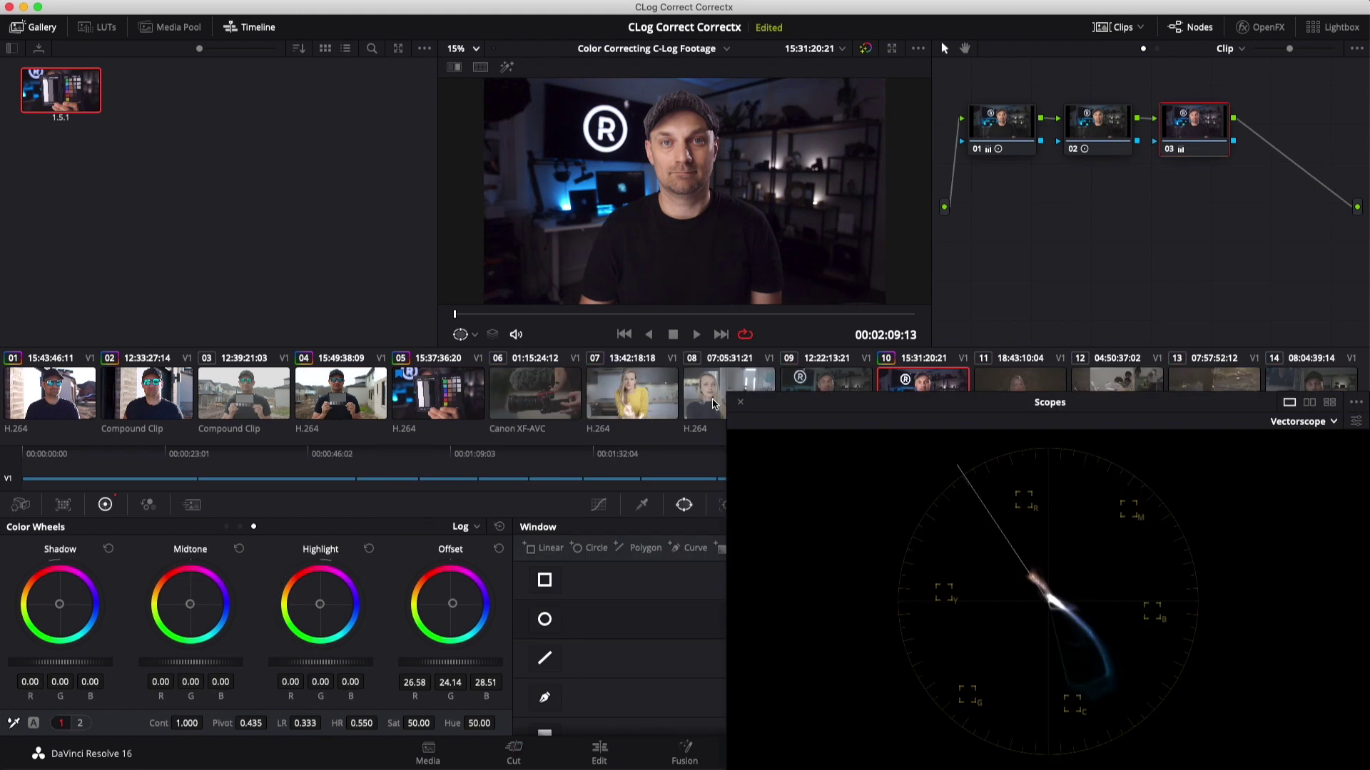
click(713, 405)
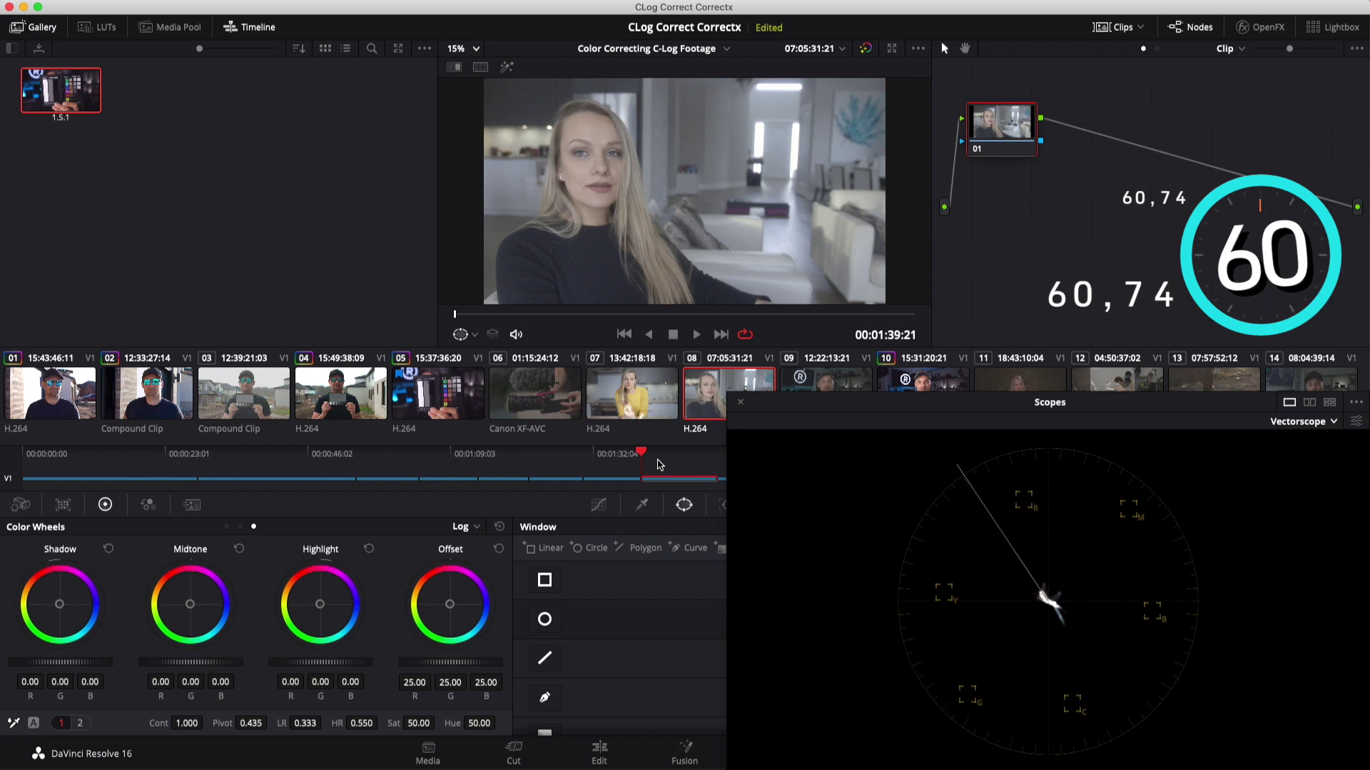
Step: On a Waveform scope, set clip 08's node 01 to Gain 1.12, Contrast 1.062, Saturation 58.60, adding node 02
click(1301, 421)
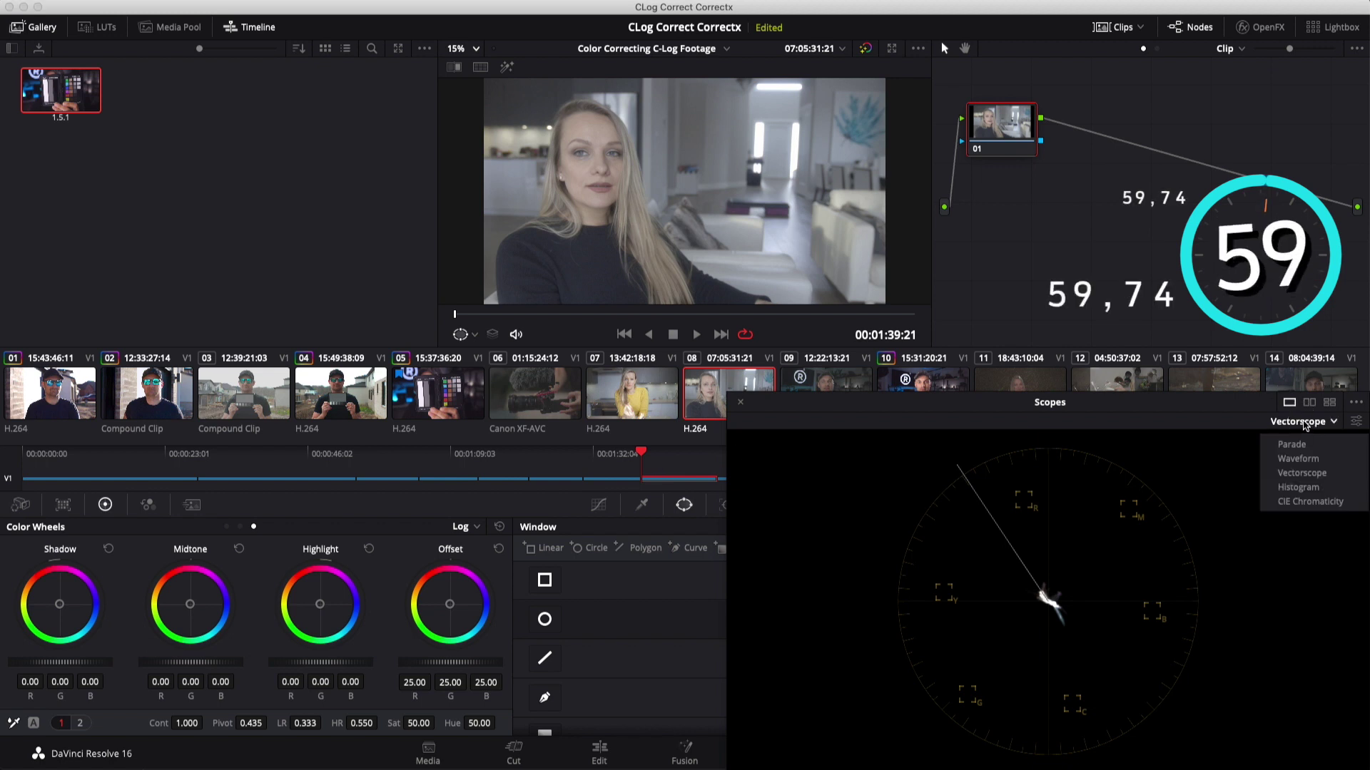
click(1295, 459)
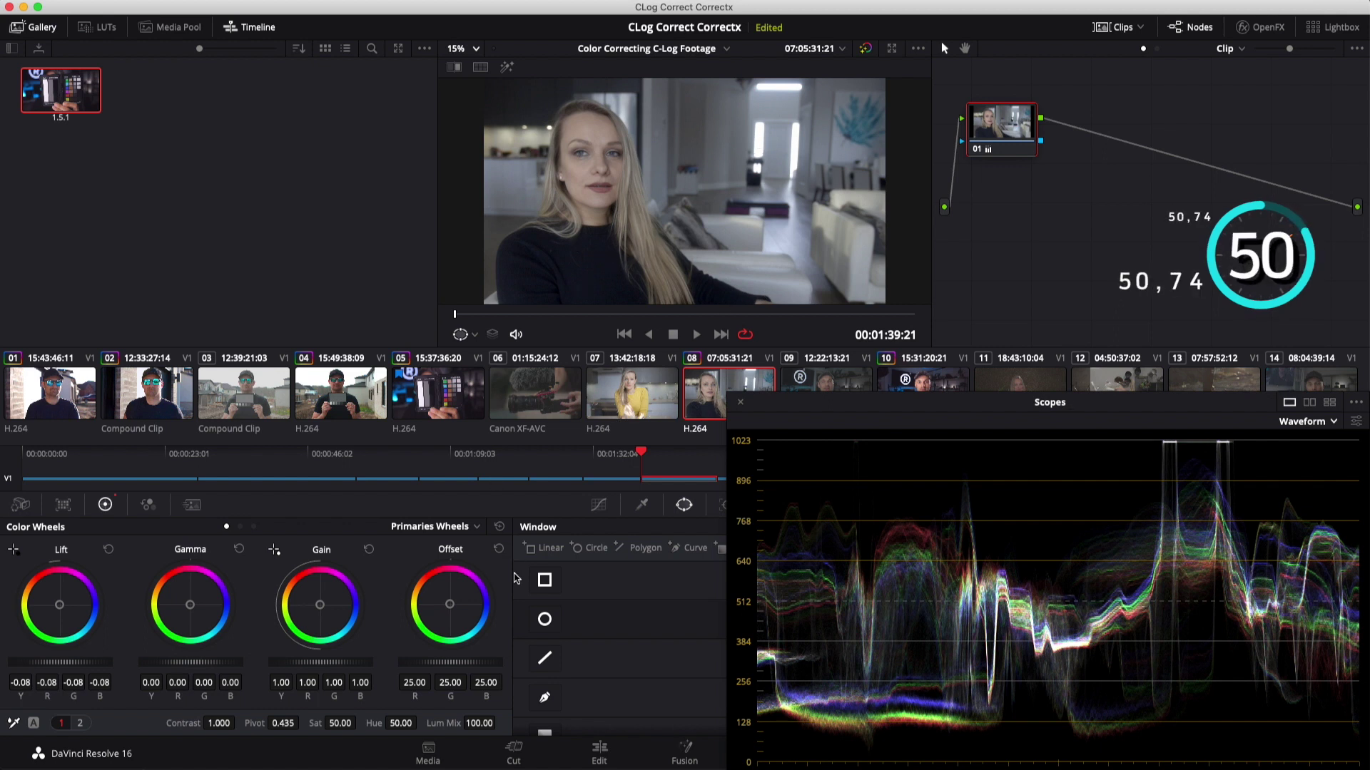
drag(317, 666, 378, 660)
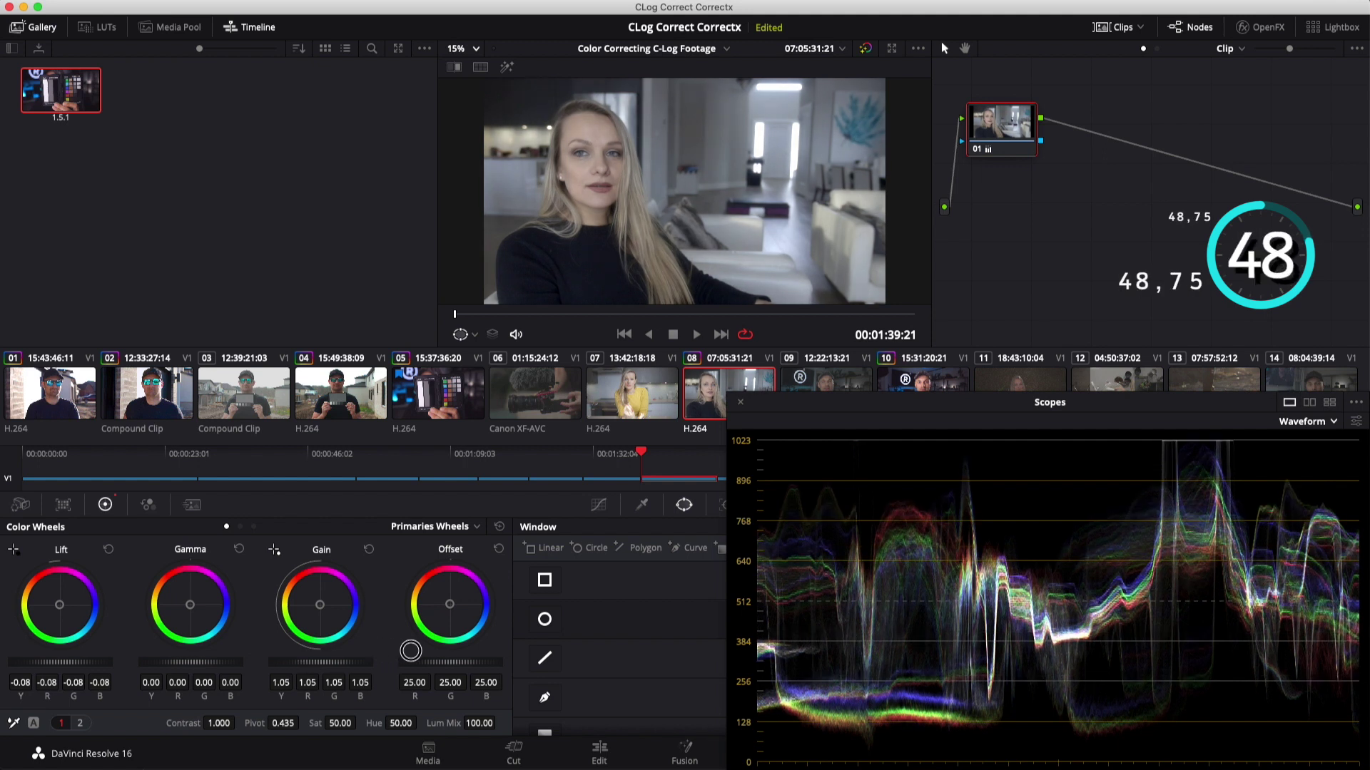
drag(184, 724, 184, 725)
drag(310, 724, 318, 724)
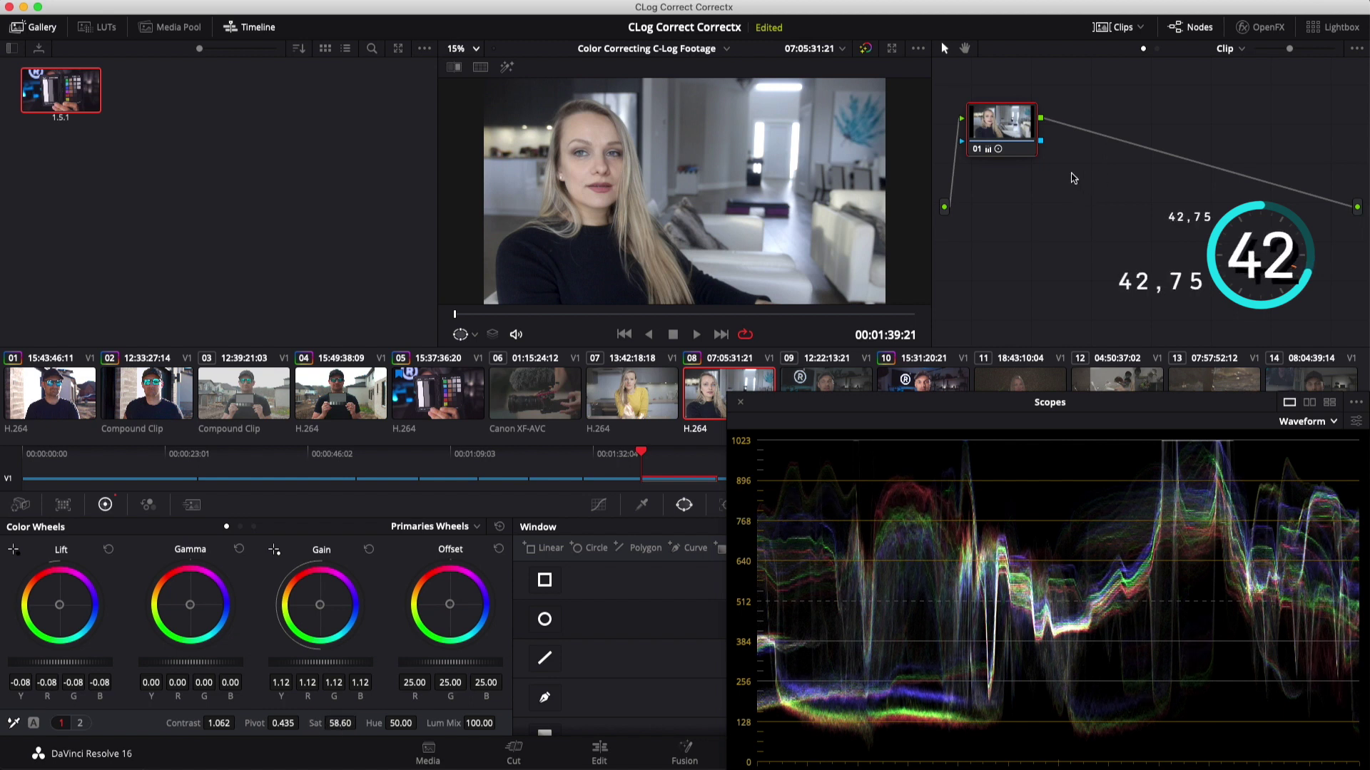
key(alt+s)
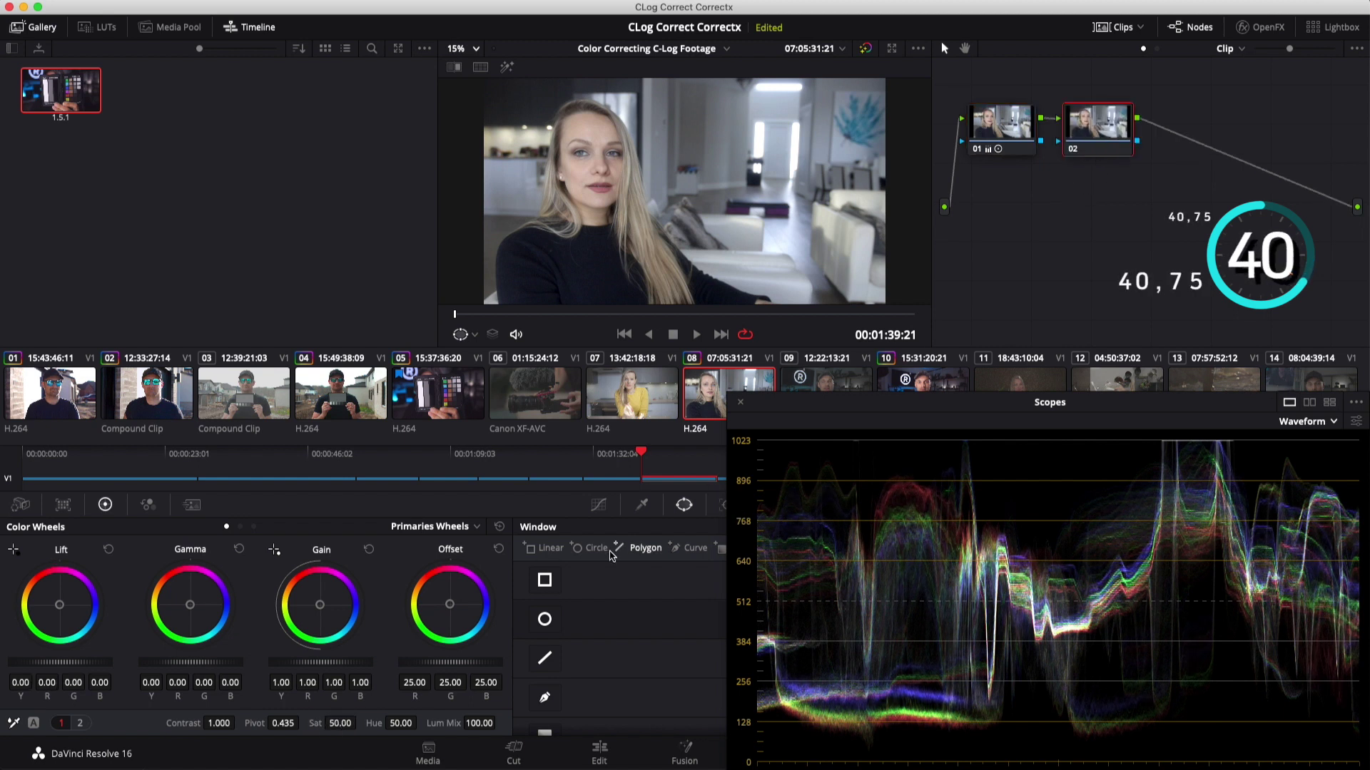
click(544, 698)
Step: Outline the woman's face from forehead to chin and up her right cheek with a pen mask
click(598, 119)
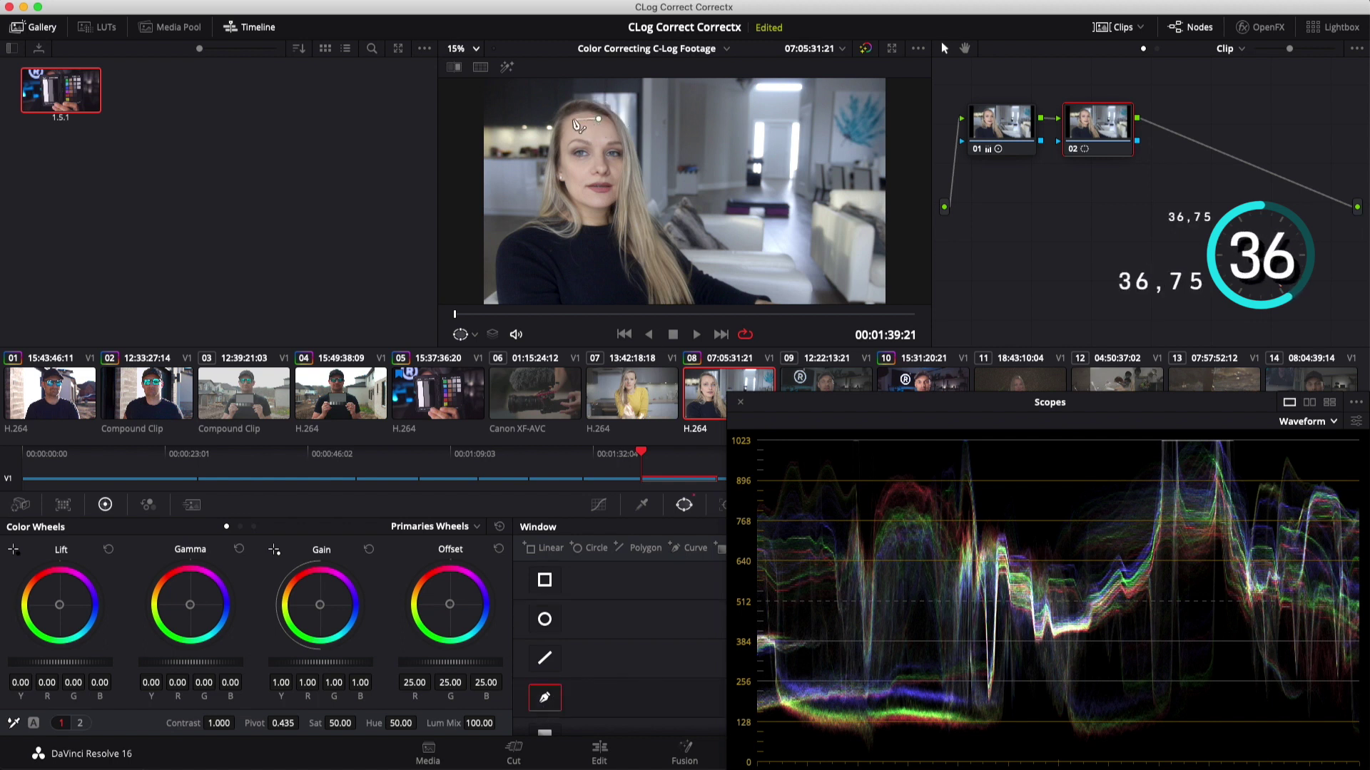
click(573, 118)
click(565, 137)
click(586, 136)
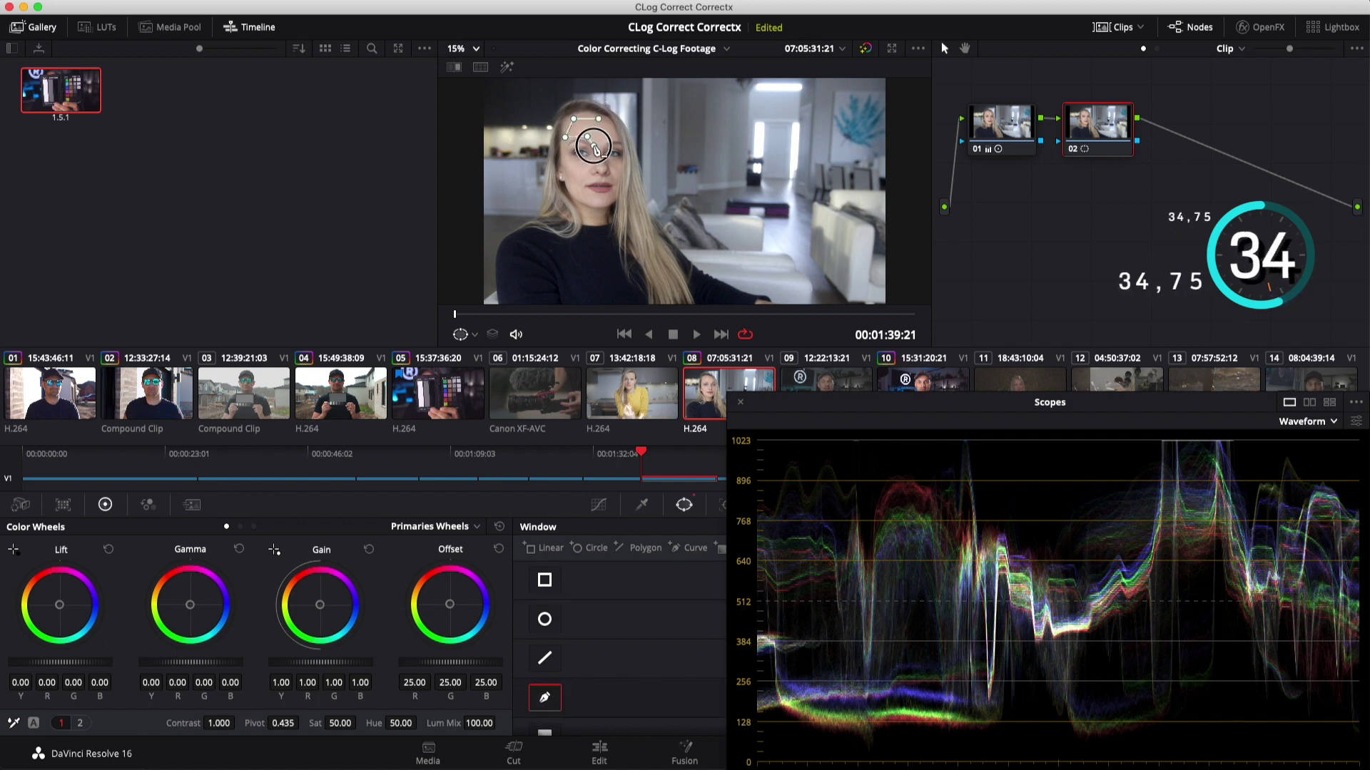
click(593, 147)
click(591, 159)
click(571, 163)
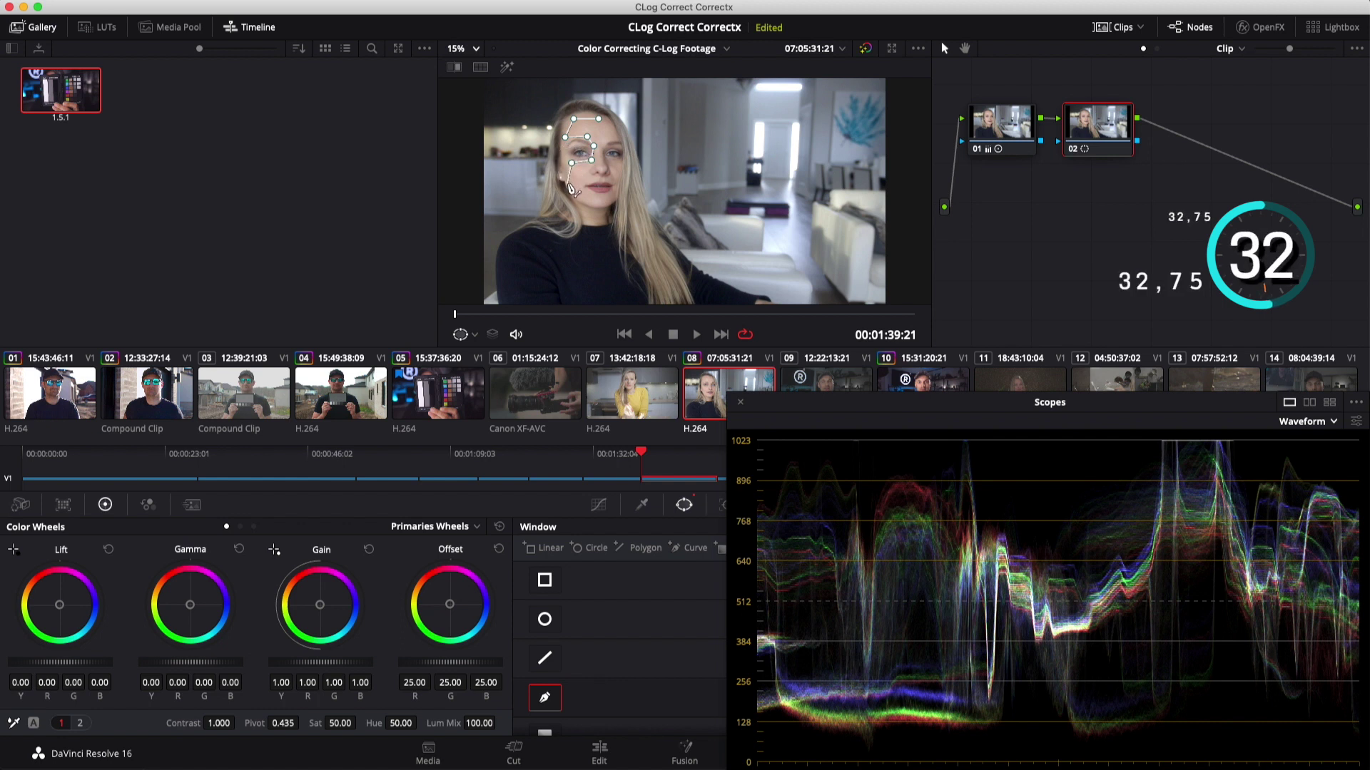
click(568, 184)
click(580, 200)
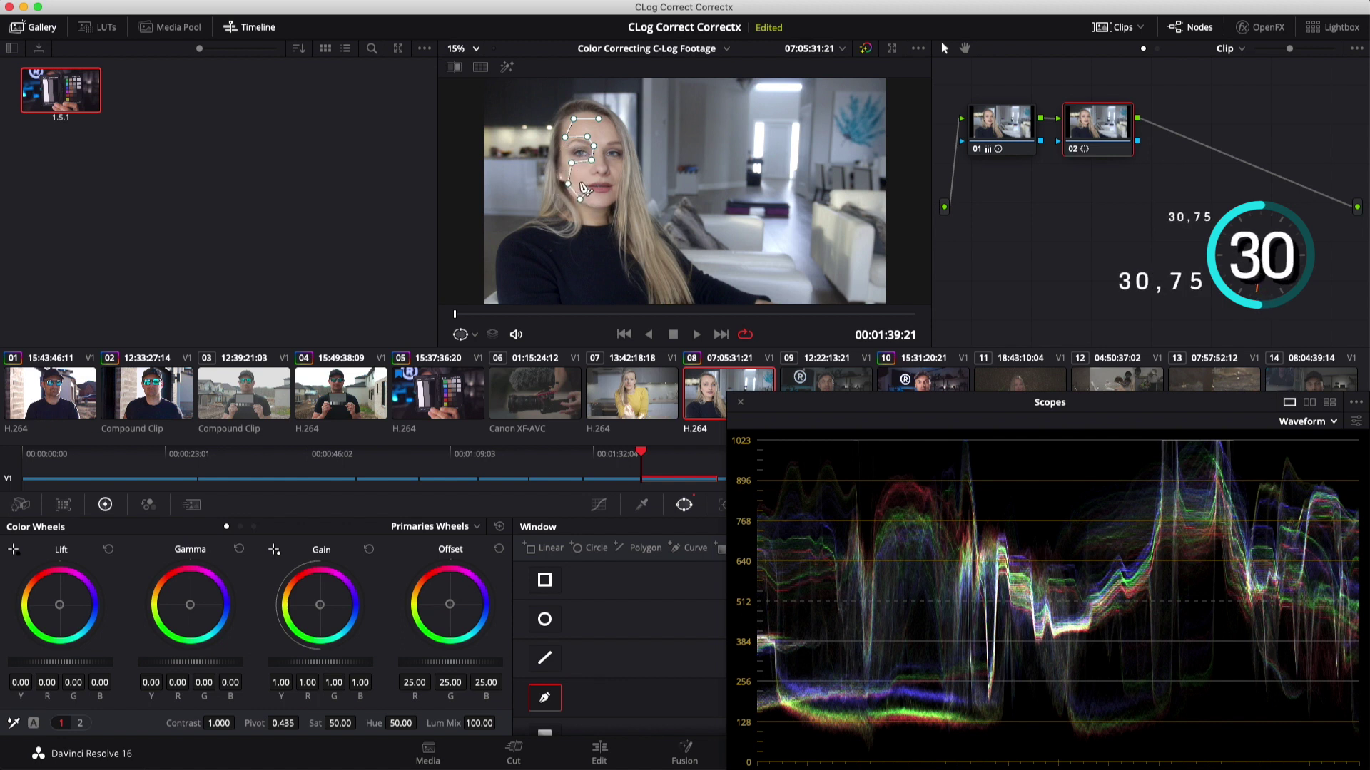
click(587, 182)
click(600, 165)
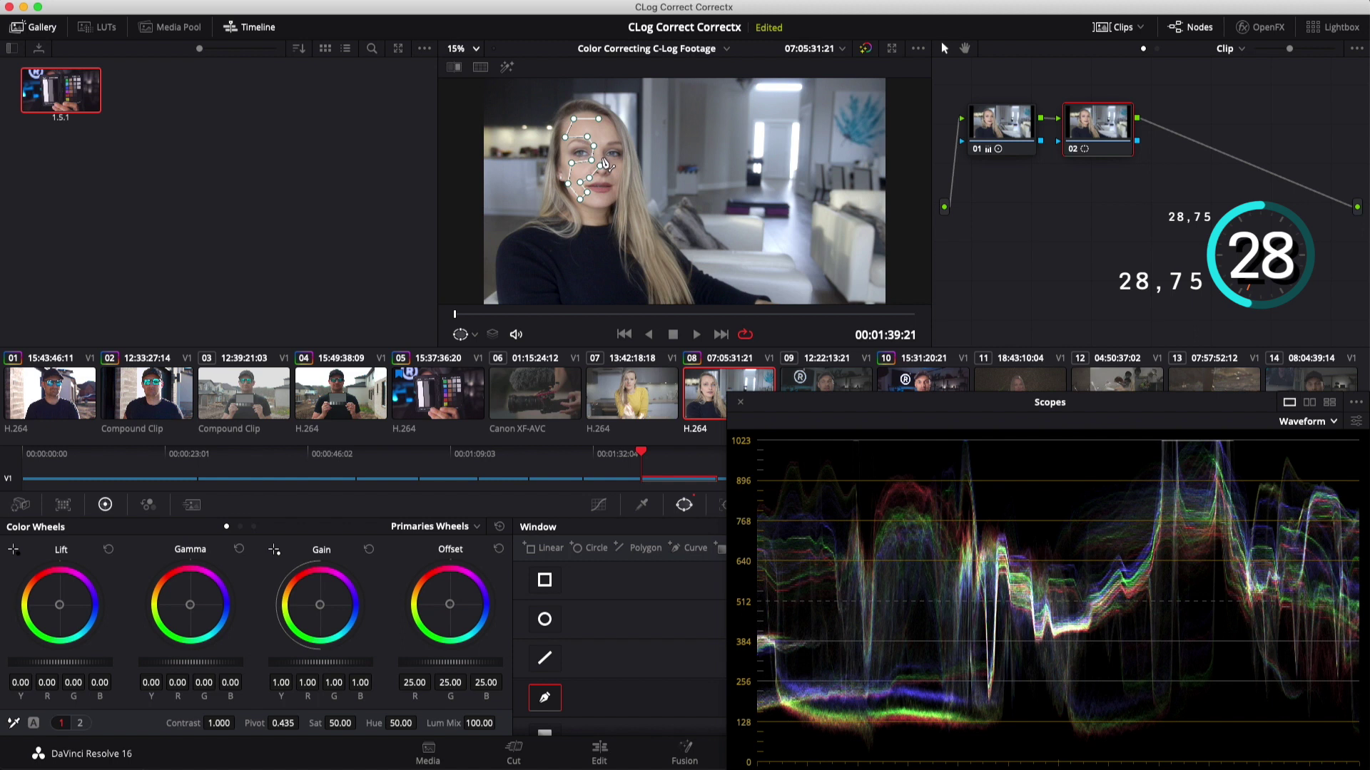
click(602, 136)
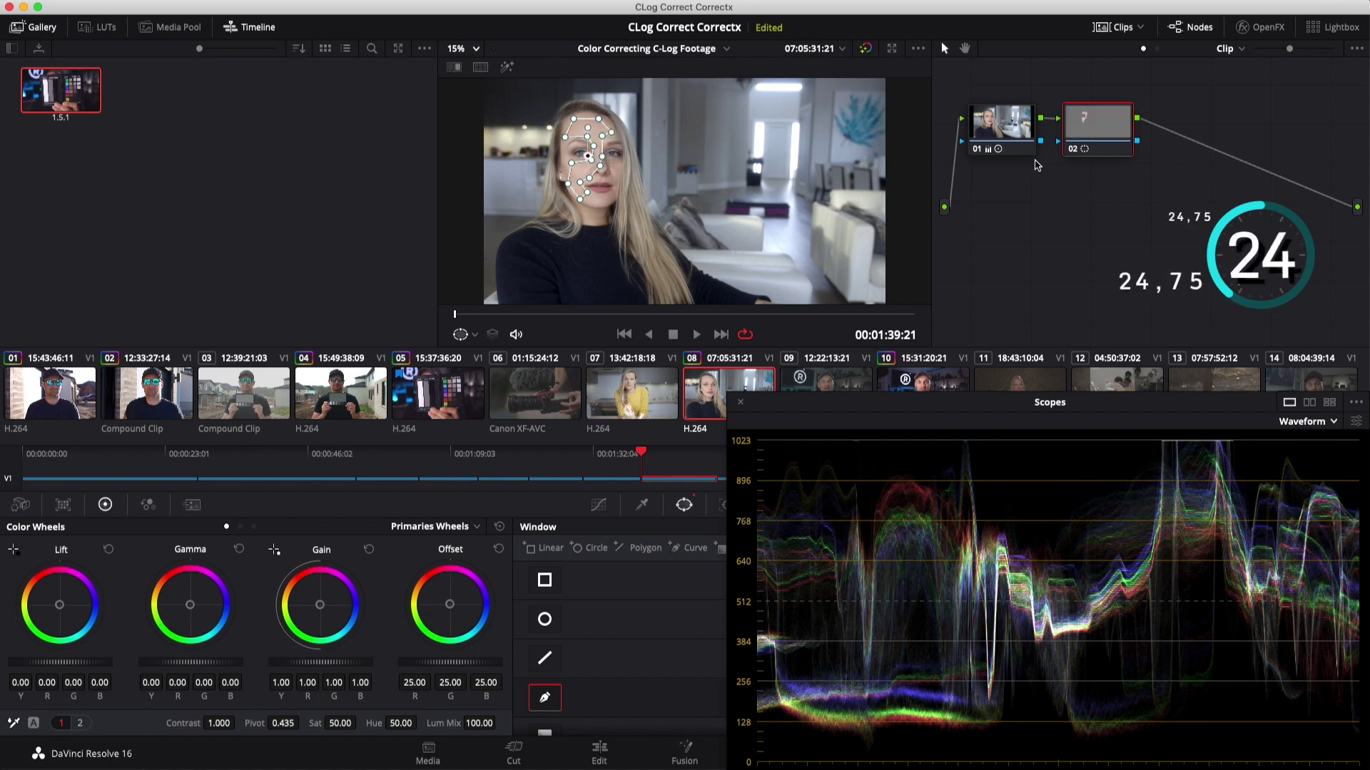
Step: Darken the masked face to Gain 0.89 and set Offset to 25.28, 24.57, 25.37 on the vectorscope
key(shift+h)
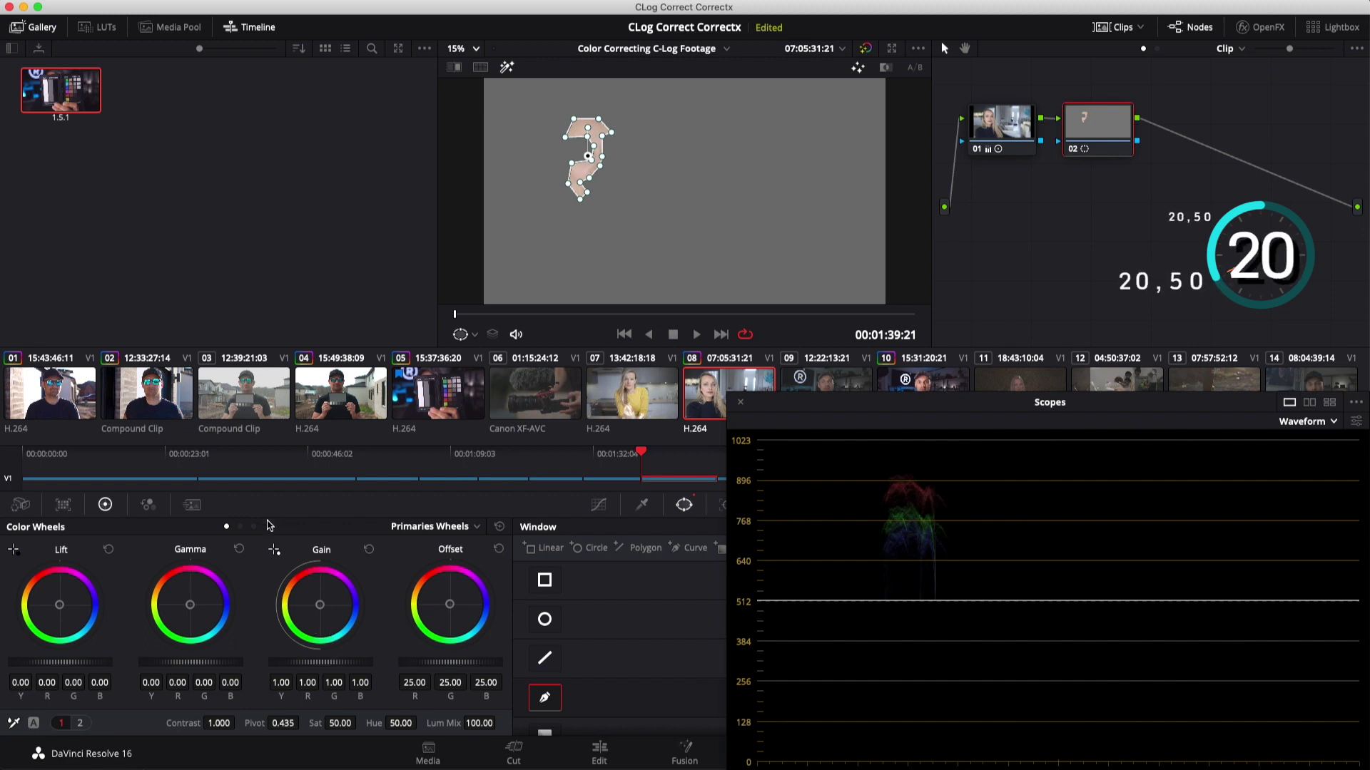
drag(332, 667, 314, 666)
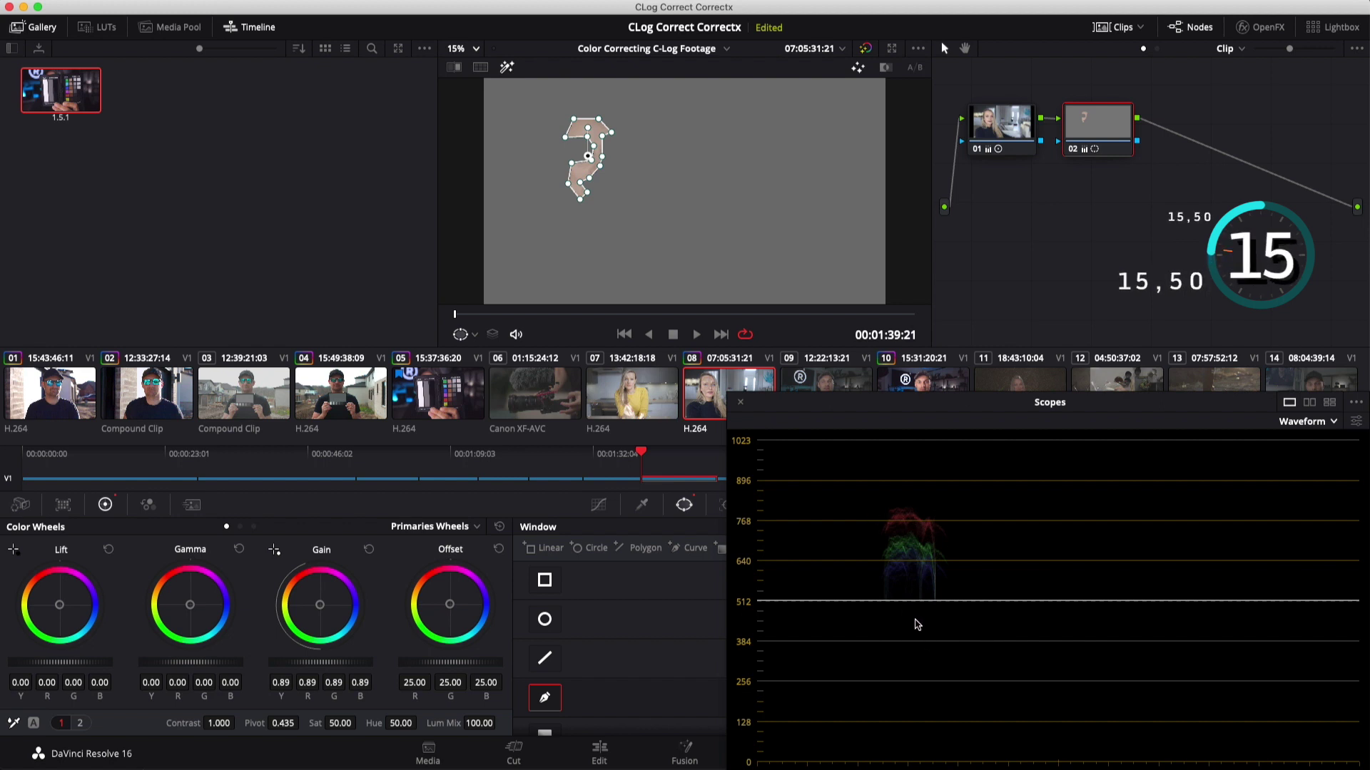
click(1305, 421)
click(1306, 463)
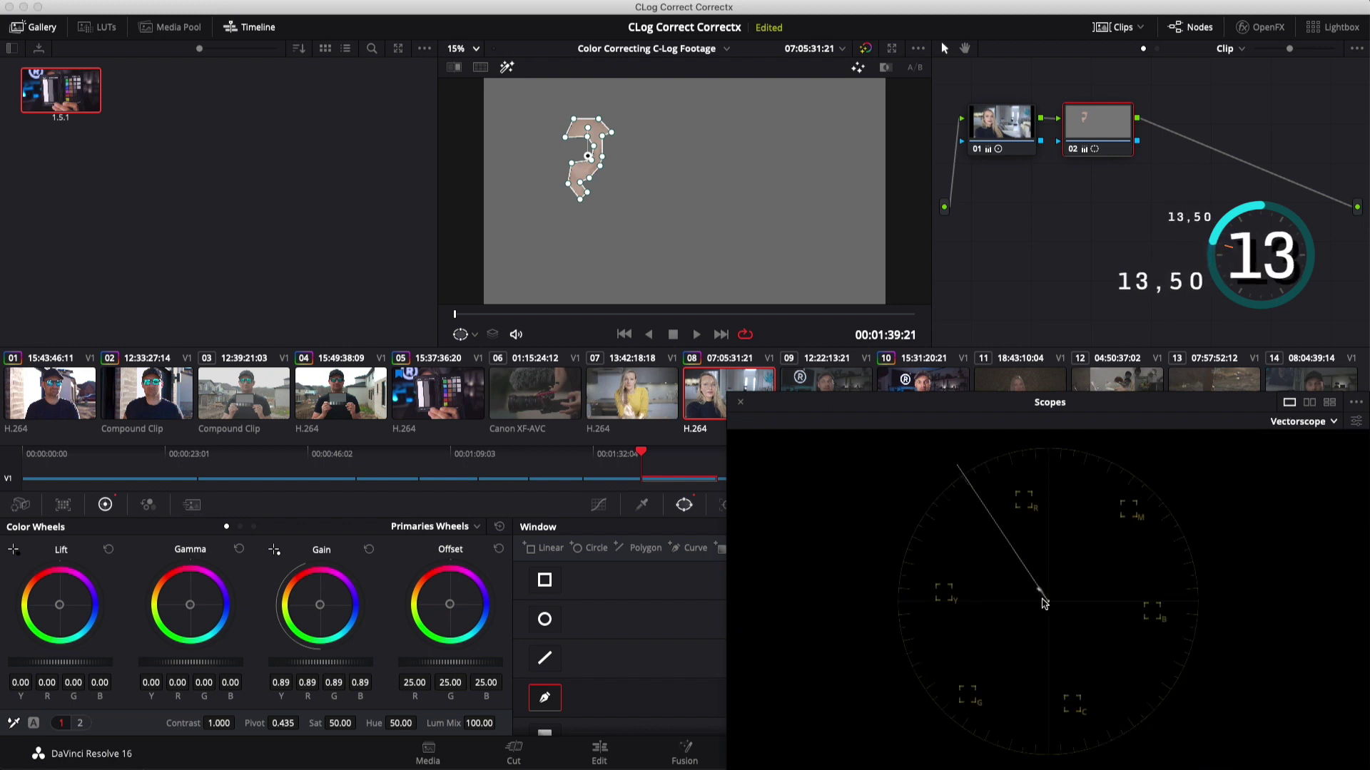
click(450, 604)
drag(450, 604, 462, 608)
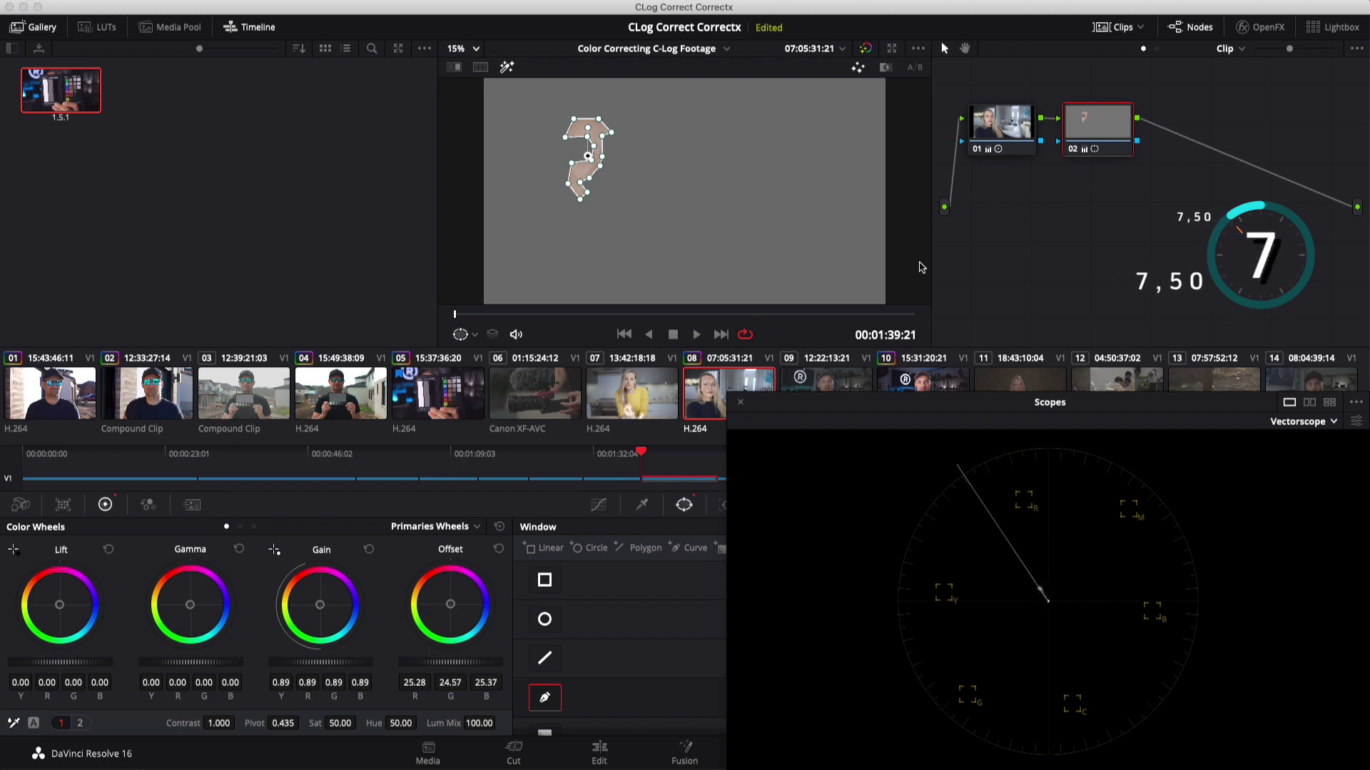
key(Escape)
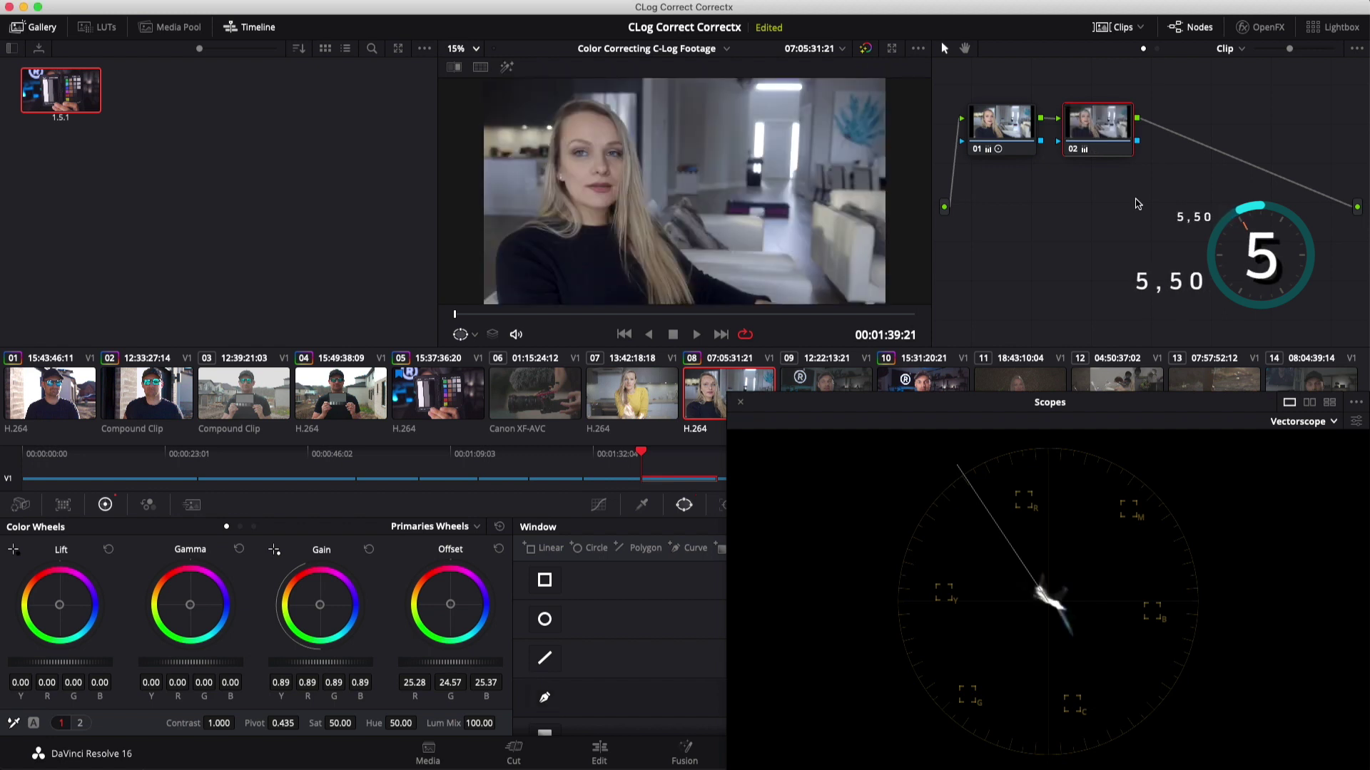
Step: Add node 03 with Log Highlight 0.07/-0.00/-0.16 toward orange and Shadow -0.18/0.04/0.08 toward teal
click(255, 527)
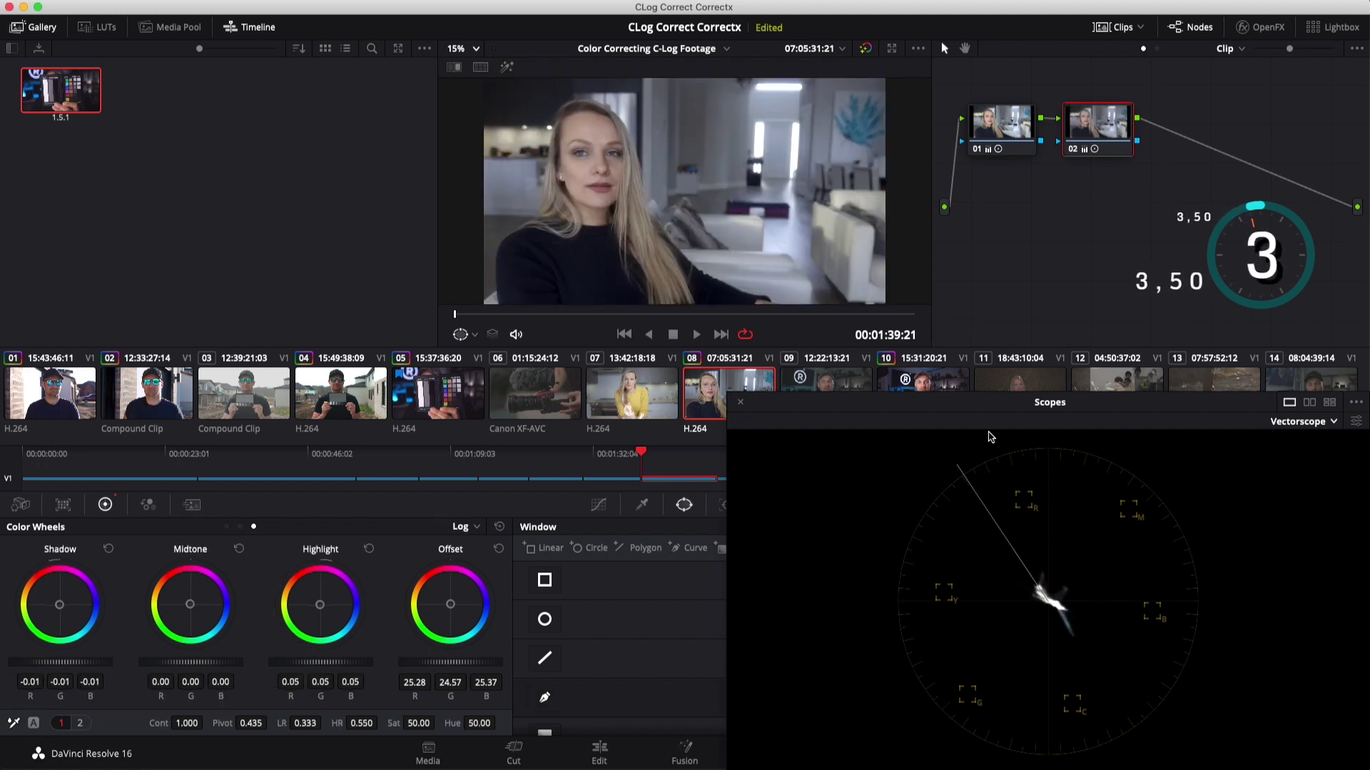
key(alt+s)
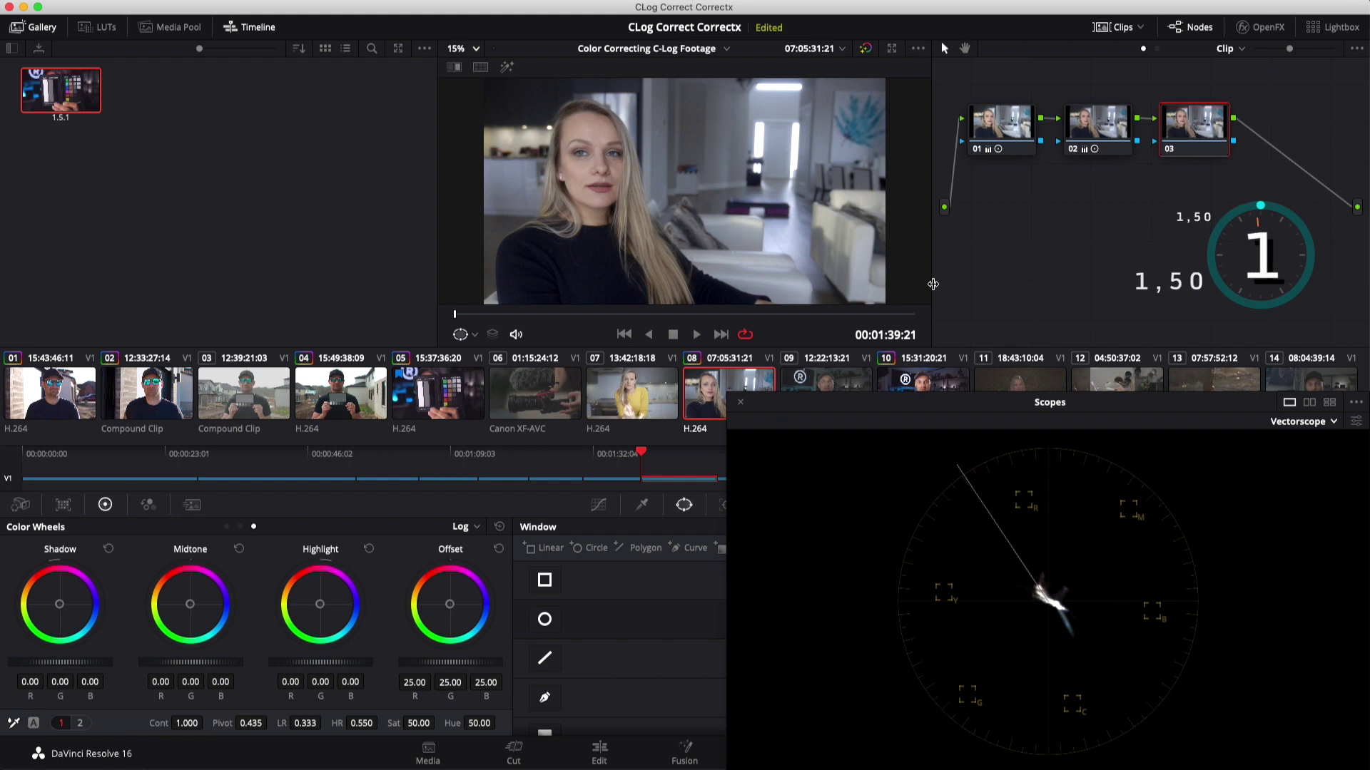
drag(326, 612, 275, 584)
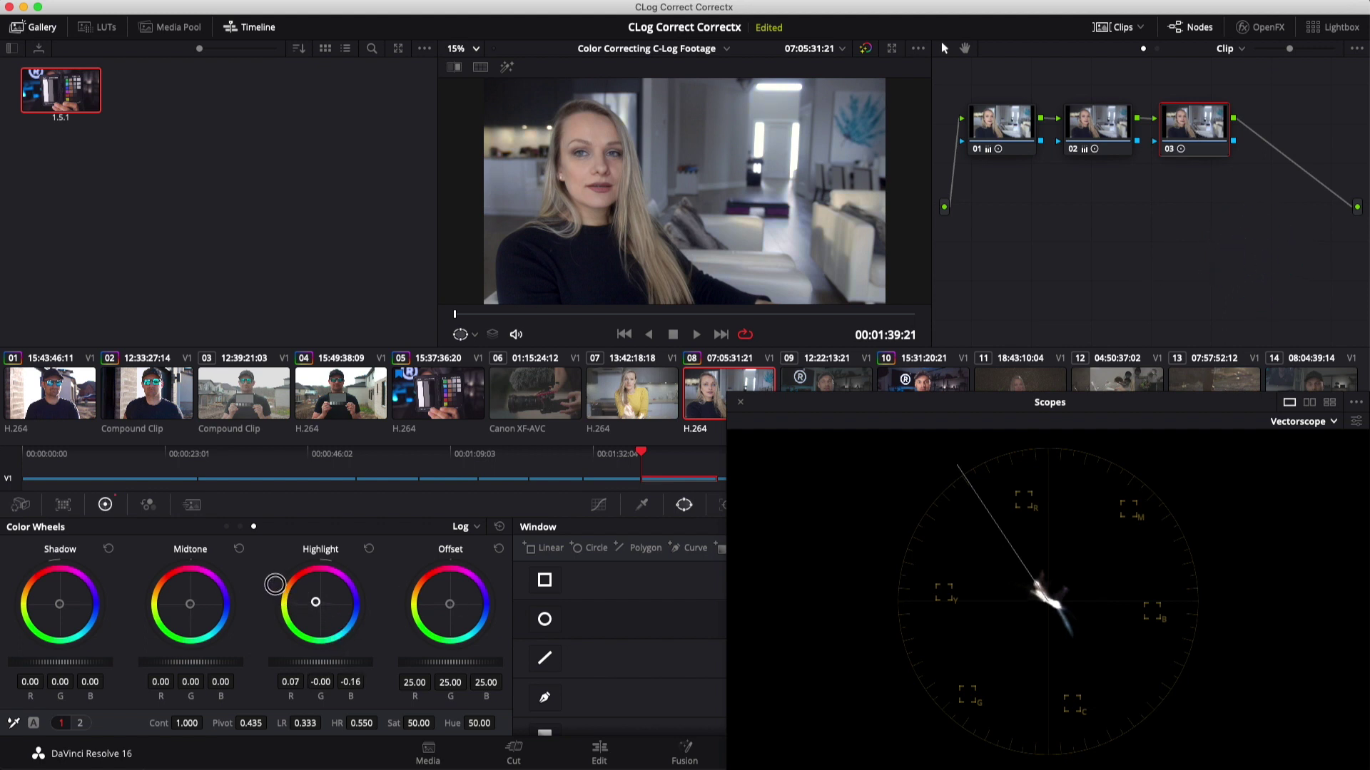
drag(62, 605, 74, 656)
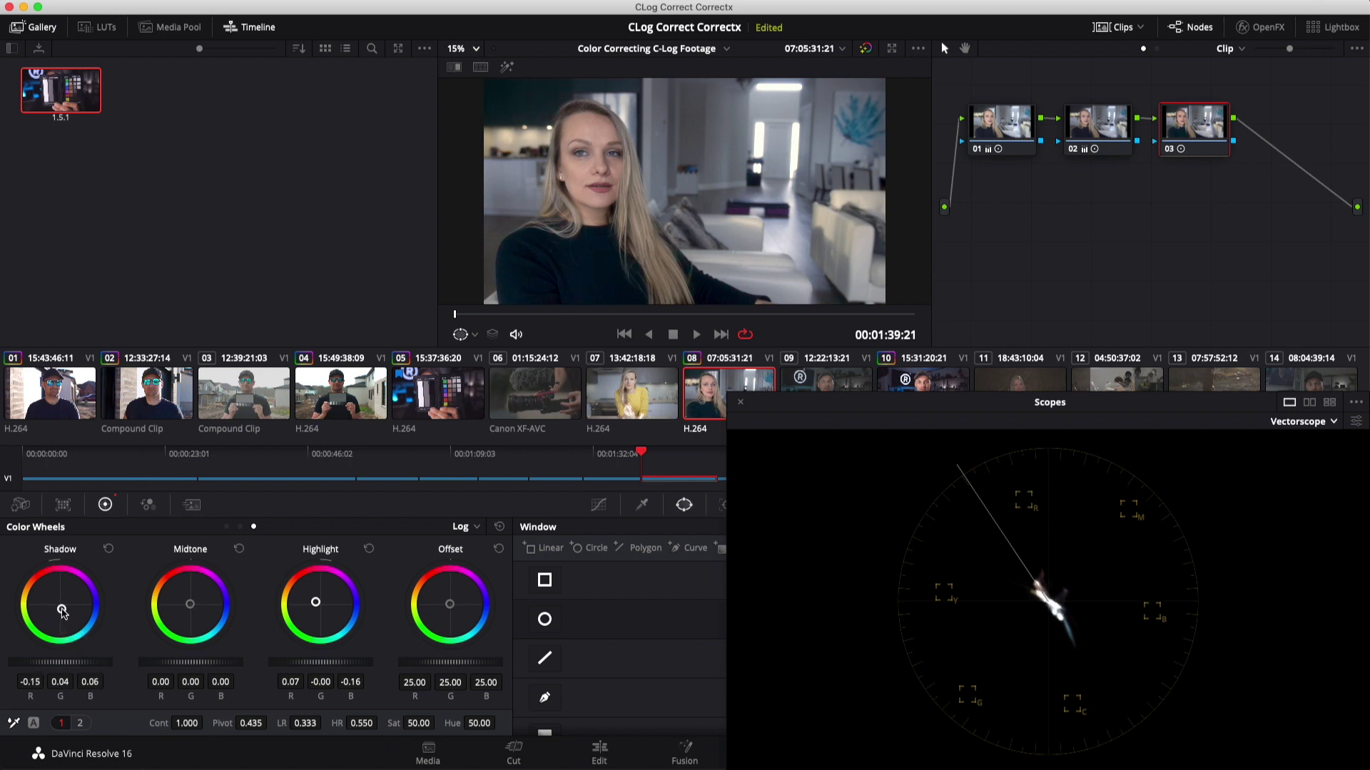
drag(63, 612, 69, 620)
Step: Draw a pen mask around her forehead, cheek and right temple on node 03, closing it on the first point
click(544, 697)
click(592, 119)
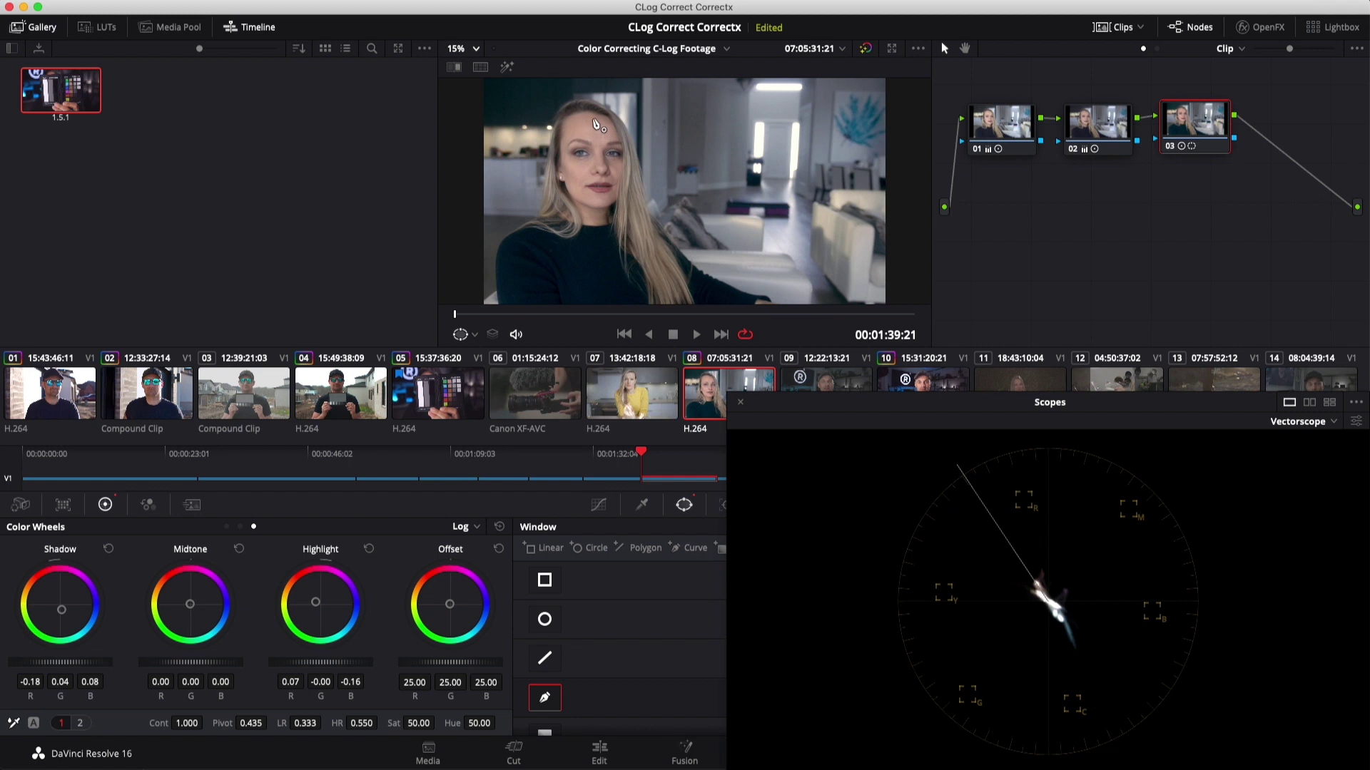
click(568, 120)
click(565, 135)
click(596, 141)
click(592, 157)
click(566, 163)
click(571, 194)
click(580, 187)
click(590, 169)
click(604, 166)
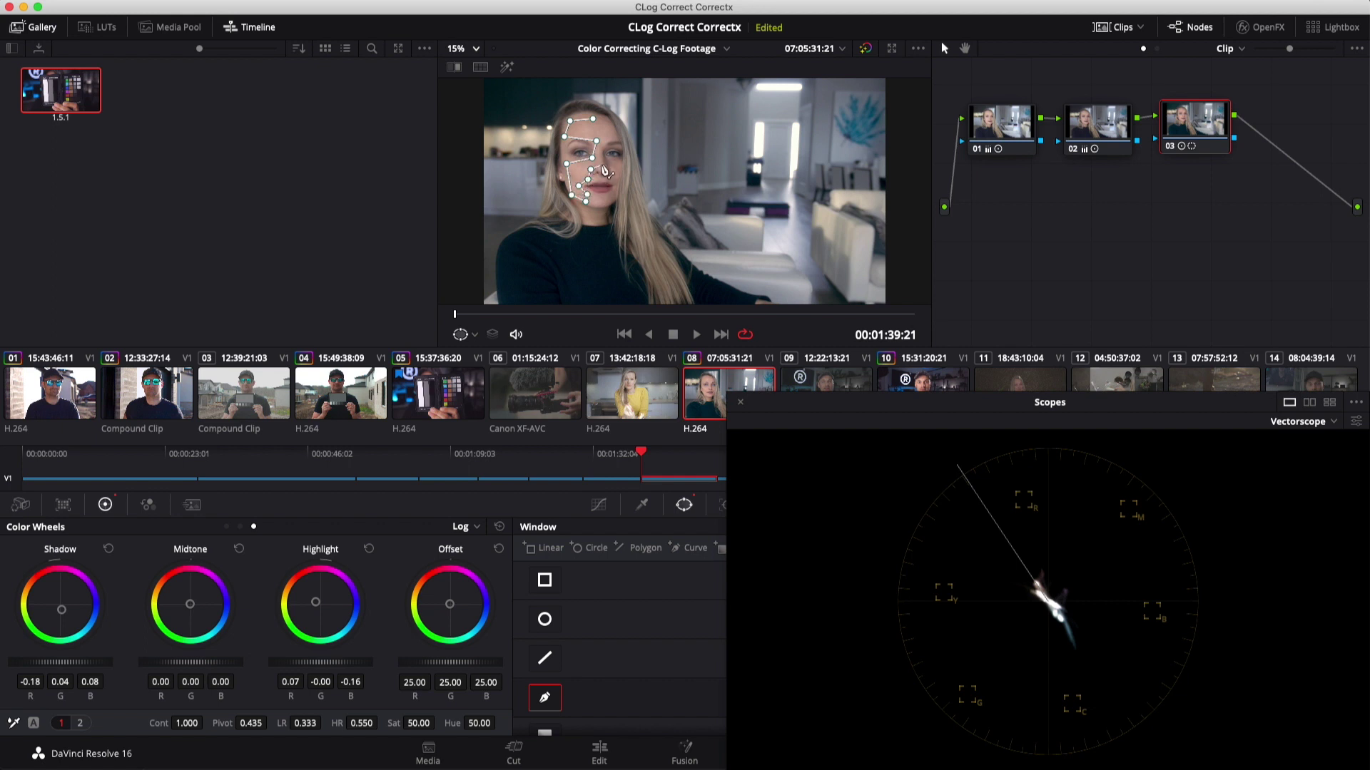
click(606, 129)
click(593, 120)
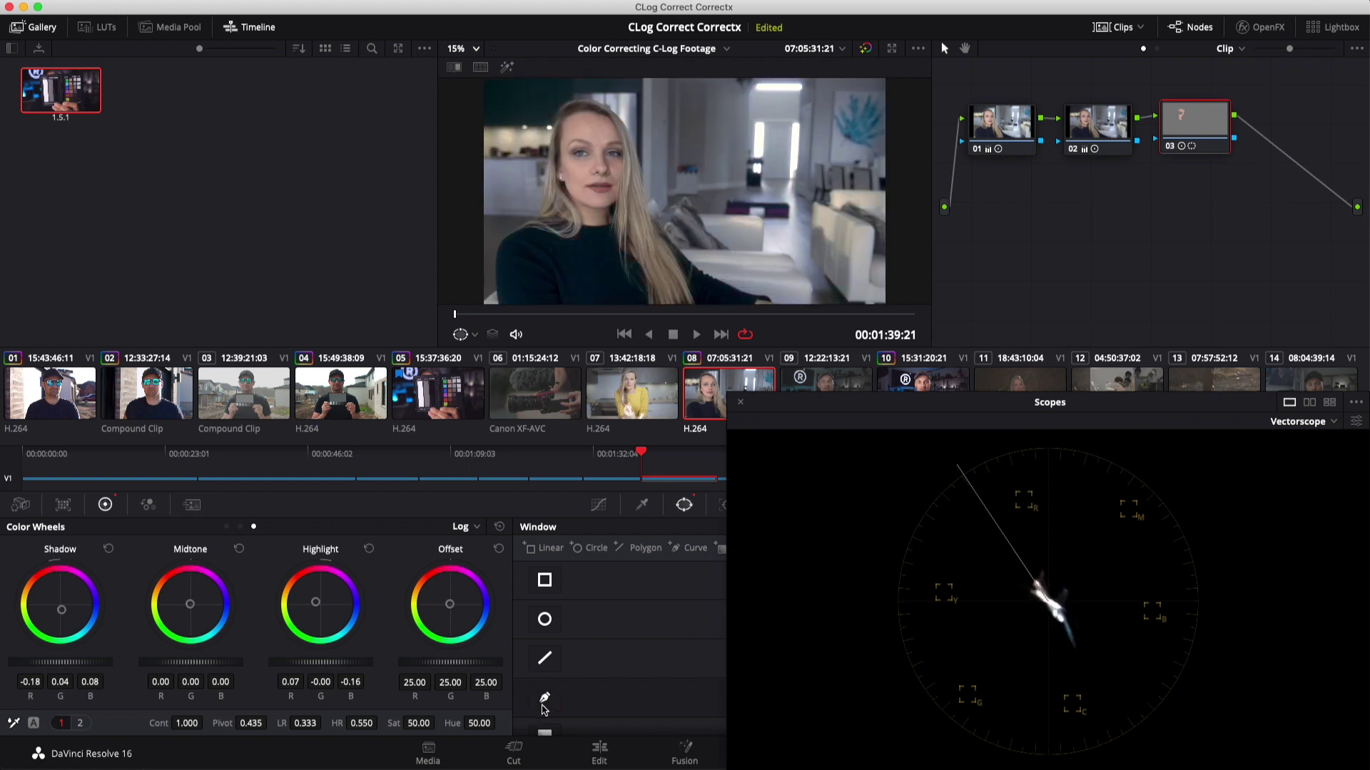
right_click(713, 393)
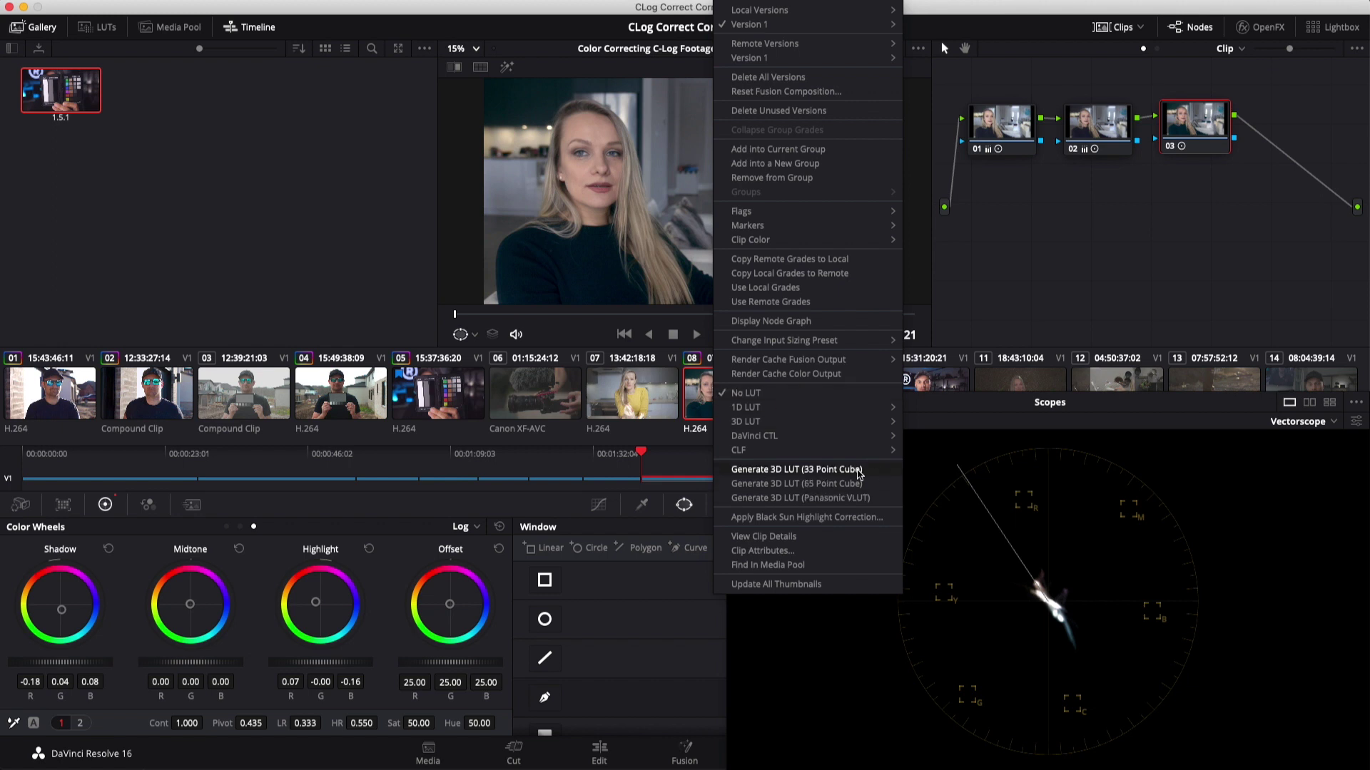
Step: Select clip 11, the woman holding a glittery bottle
click(1035, 386)
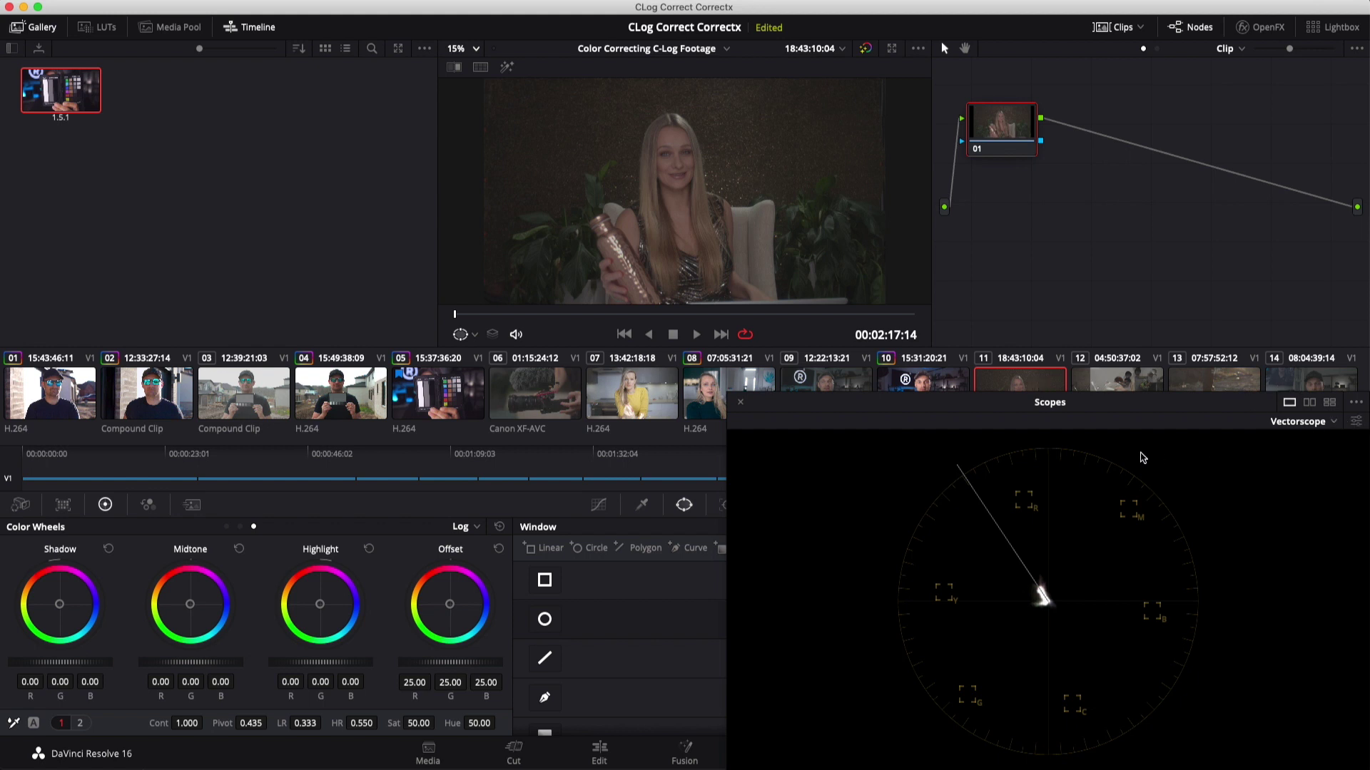
Step: On the Waveform scope, set clip 11's node 01 to Lift -0.02, Gain 1.28, Contrast 1.084, Saturation 60.20
click(226, 526)
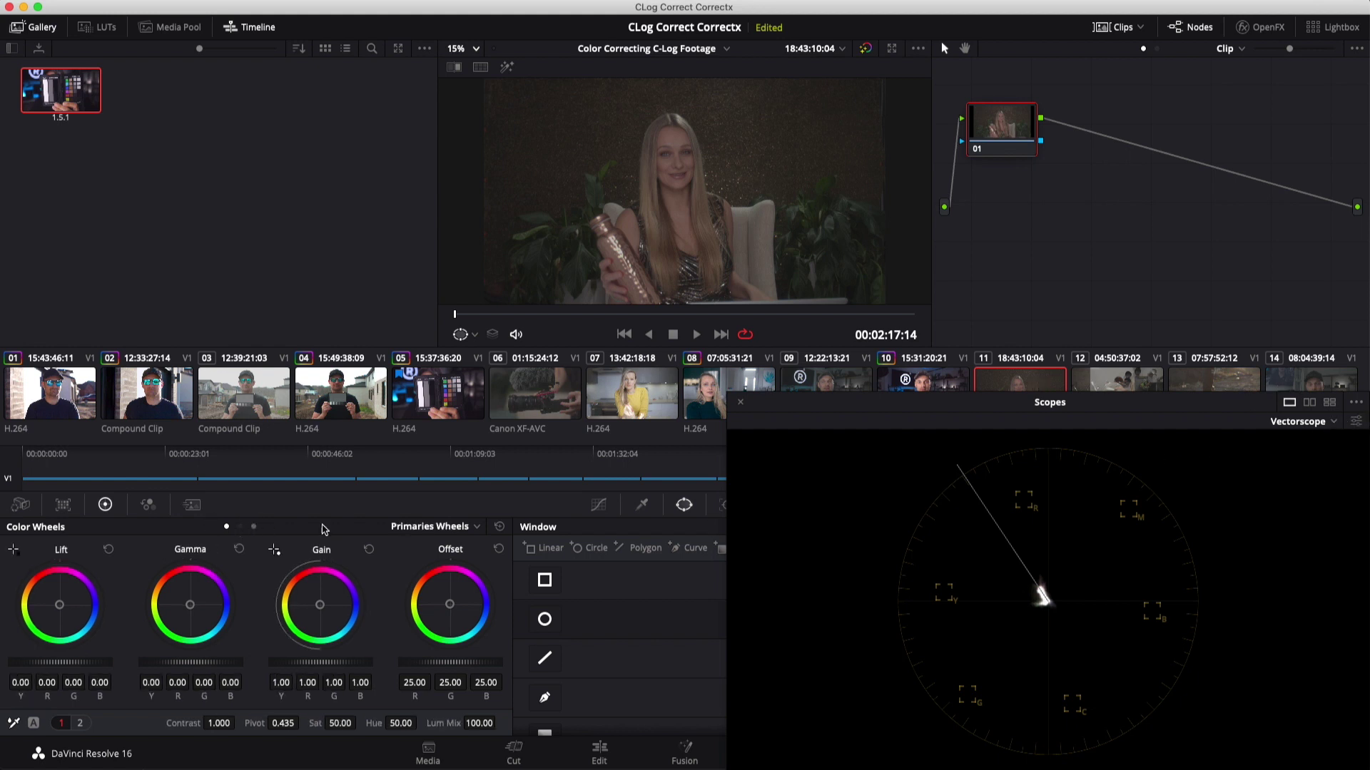
click(1300, 422)
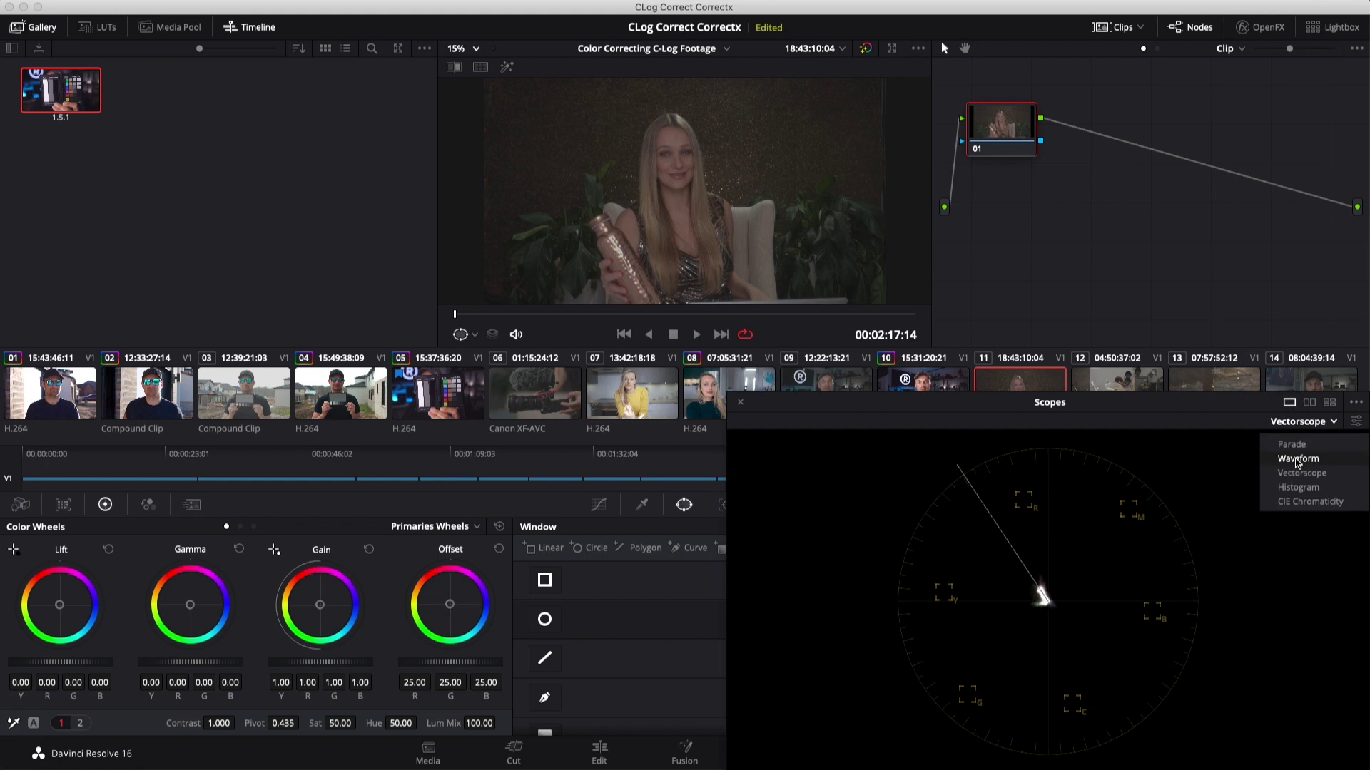
click(1298, 460)
drag(79, 662, 30, 664)
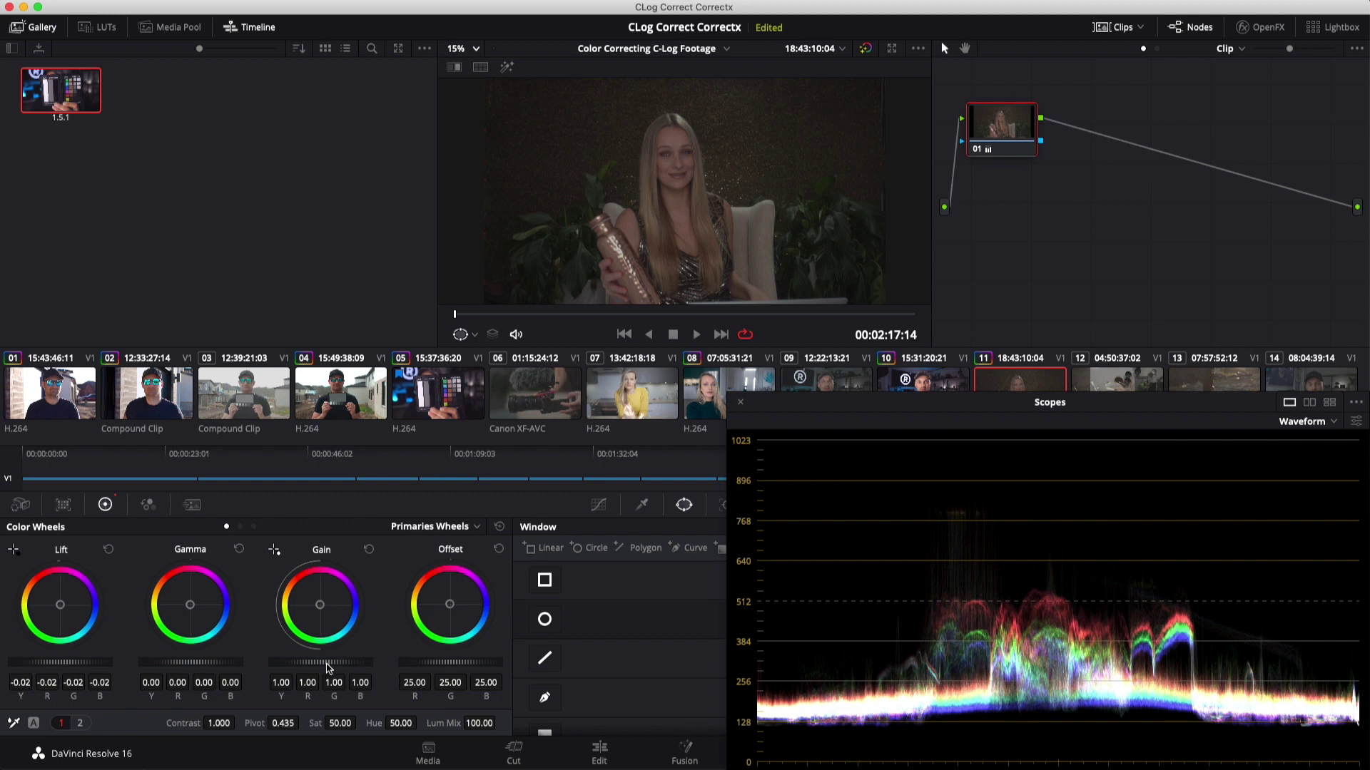
drag(328, 667, 492, 657)
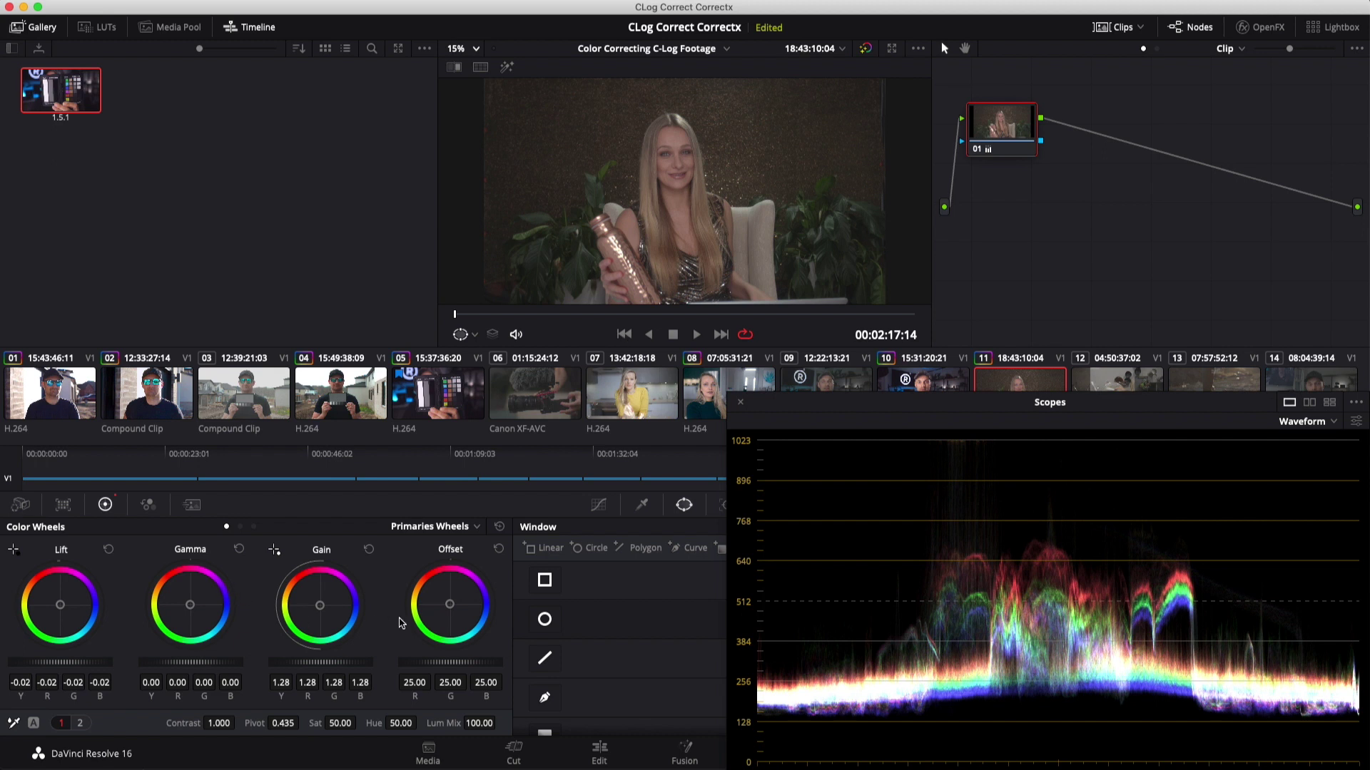
mouse_move(174, 723)
mouse_down()
mouse_move(186, 723)
mouse_move(174, 724)
mouse_up()
drag(309, 722, 349, 722)
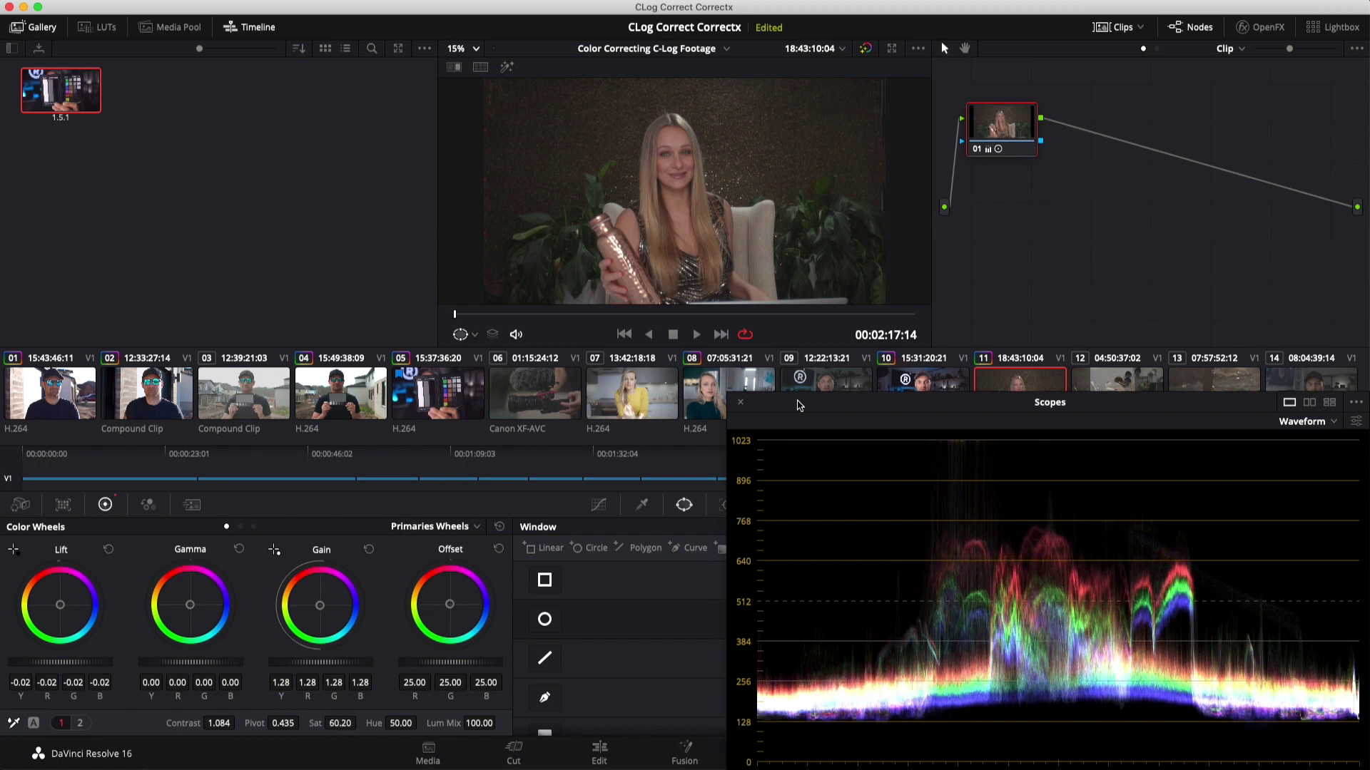
key(alt+s)
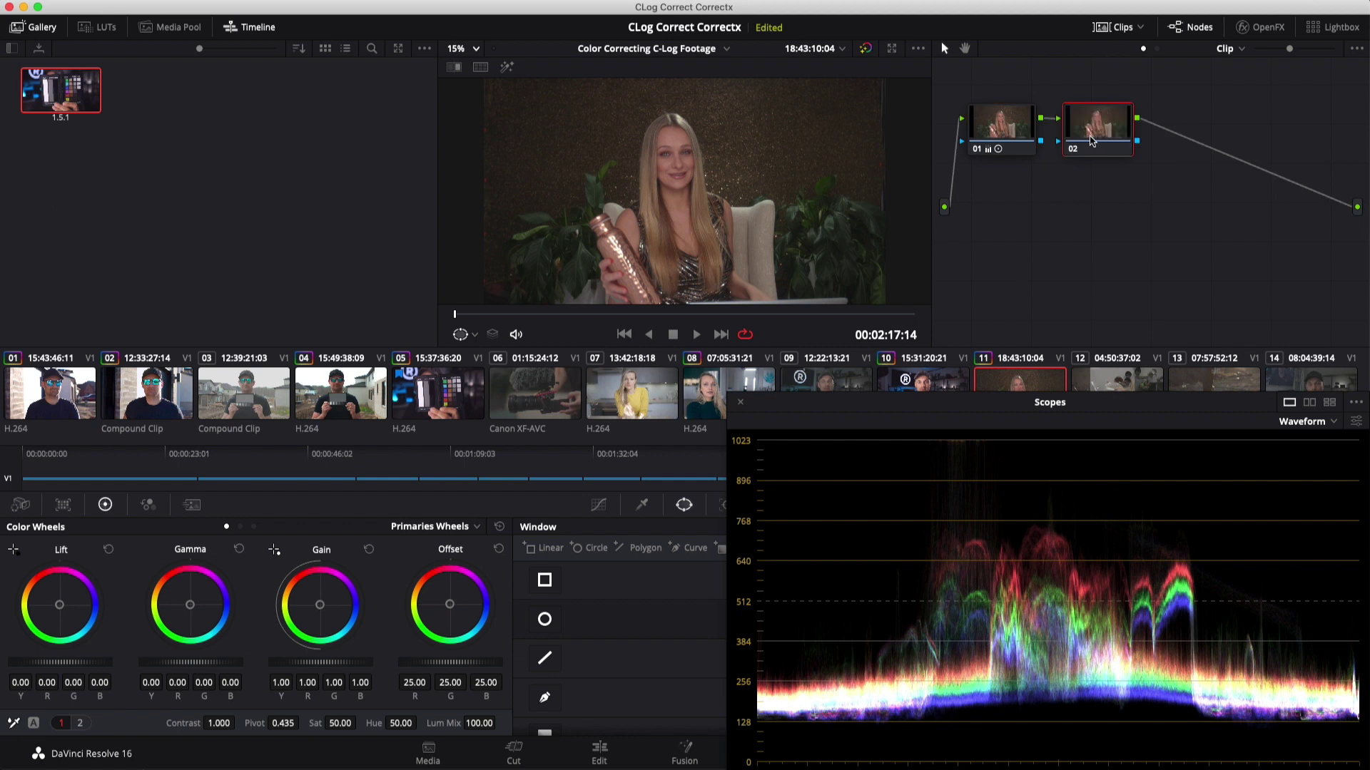
Step: Draw a closed pen mask around the woman's forehead and cheek on node 02
click(549, 699)
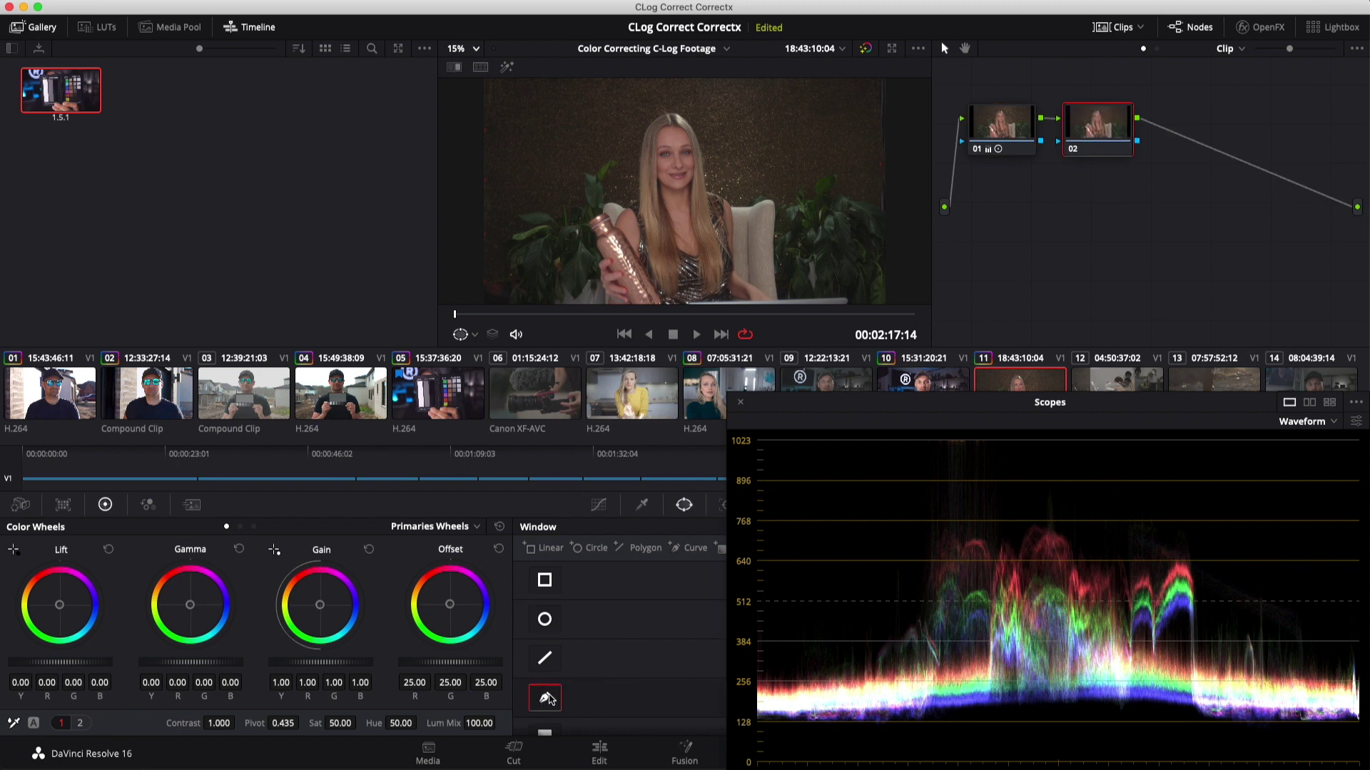
click(678, 131)
click(662, 131)
click(659, 142)
click(673, 146)
click(671, 160)
click(682, 161)
click(681, 151)
click(673, 116)
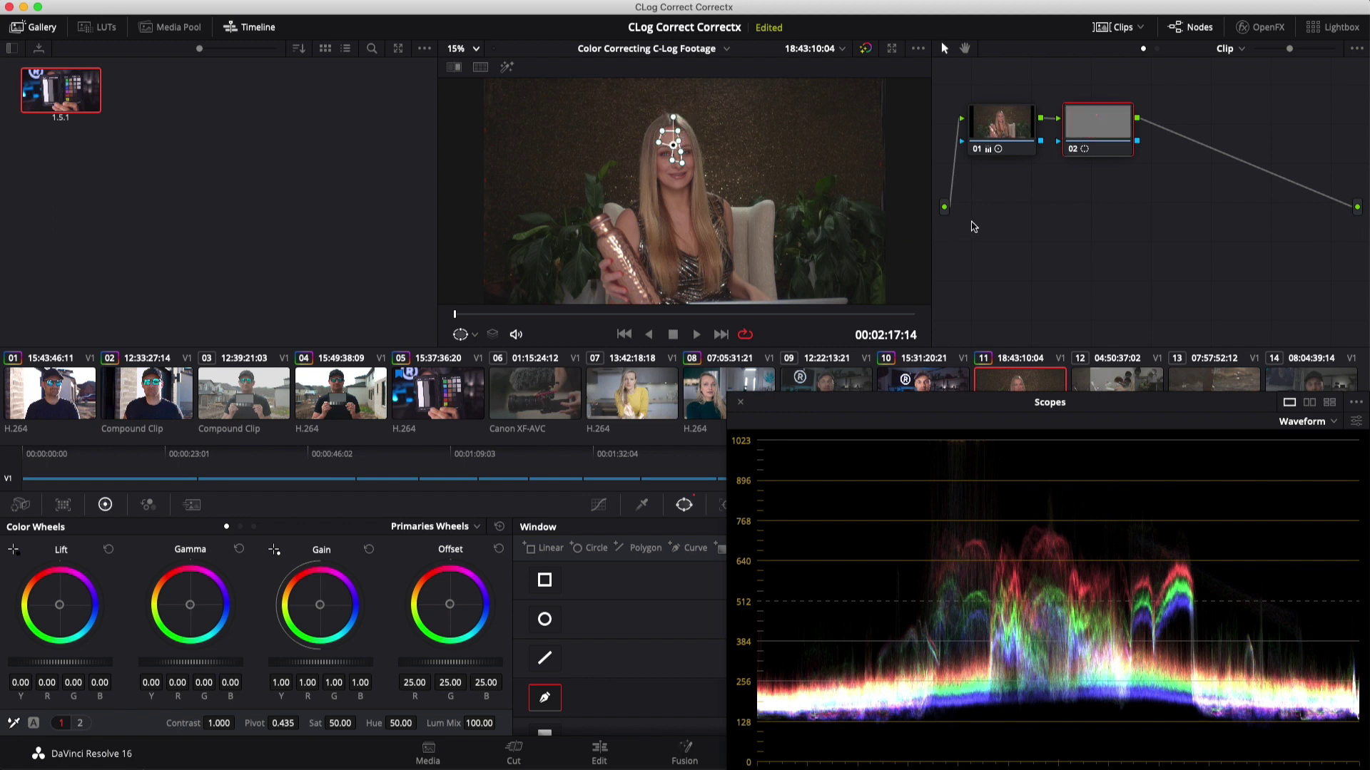
Step: Nudge the masked face's Gain toward natural skin tone, judged on the vectorscope with highlight preview
key(shift+h)
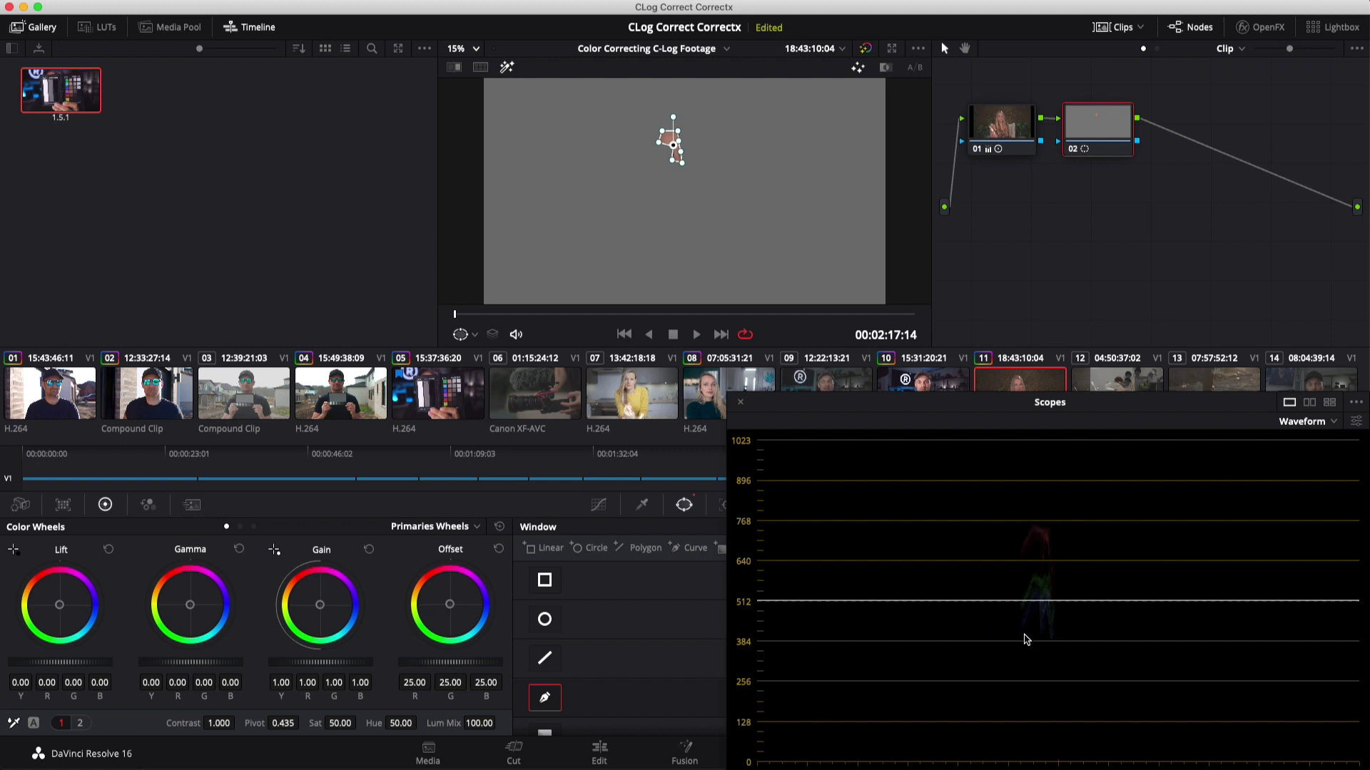
click(1328, 421)
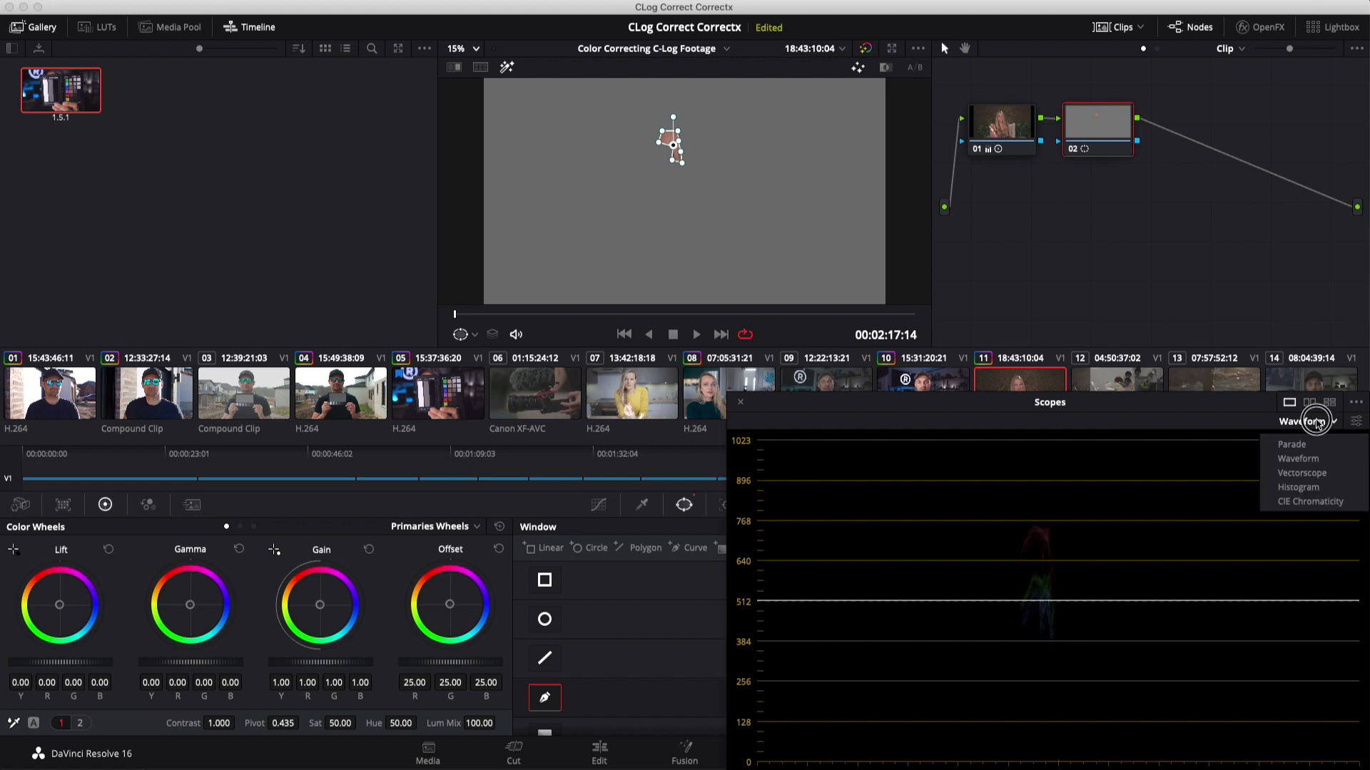
click(1300, 474)
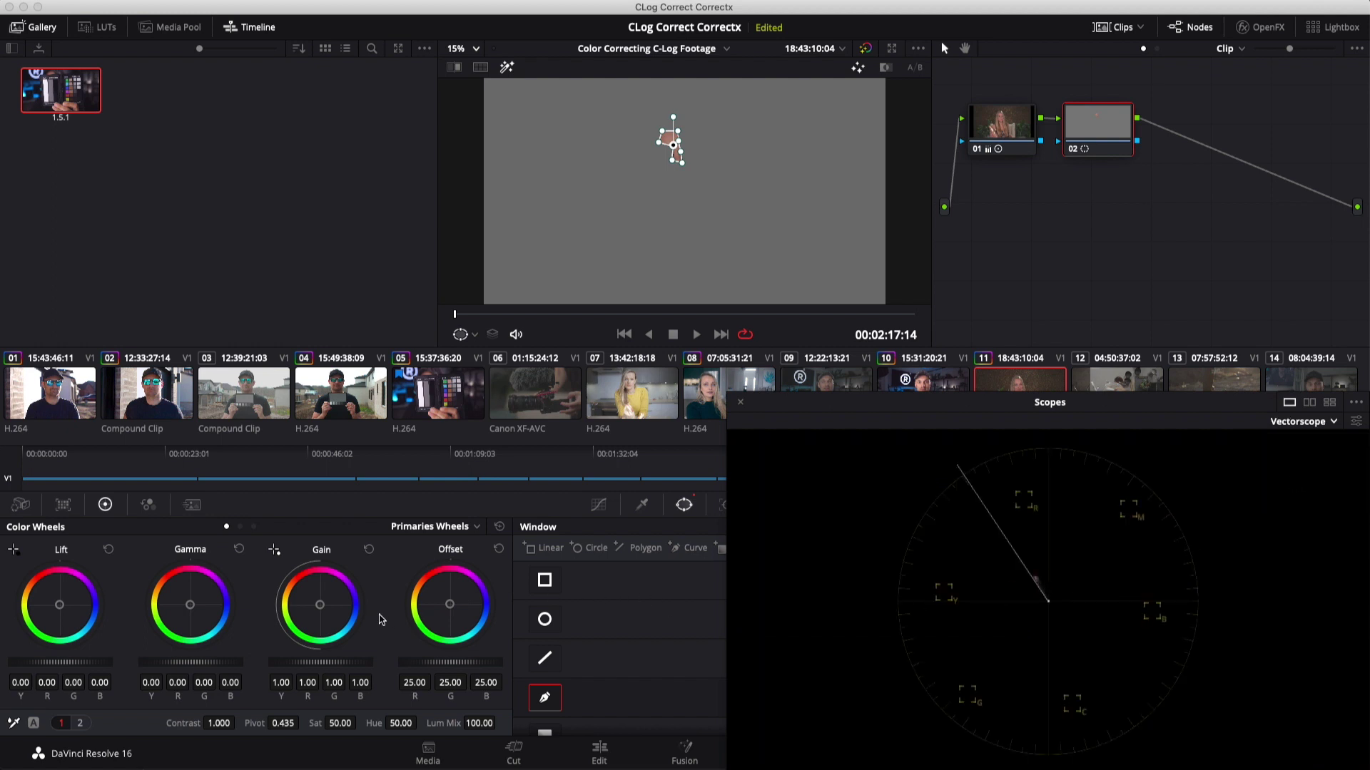
drag(320, 605, 321, 608)
key(shift+h)
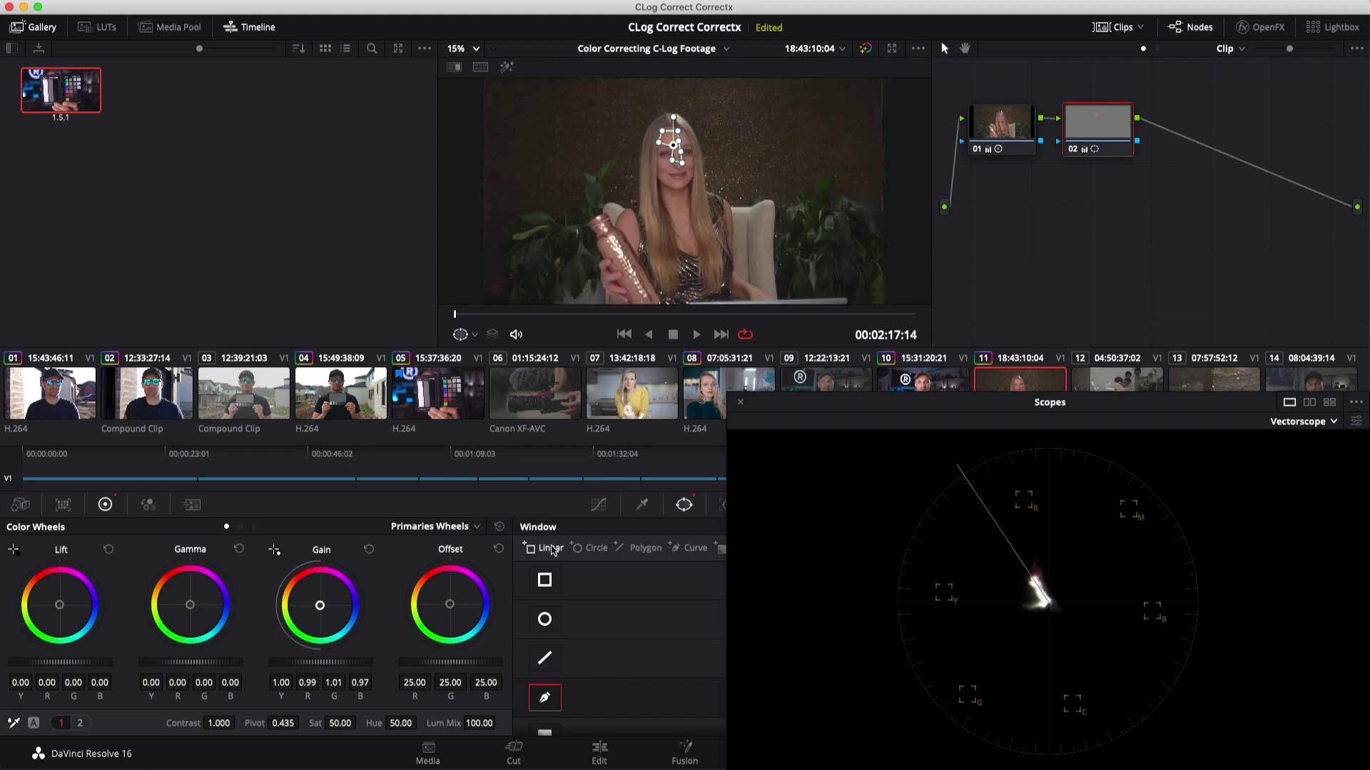
Step: Disable the face mask and raise node 02's Log Highlight master to 0.05
click(546, 699)
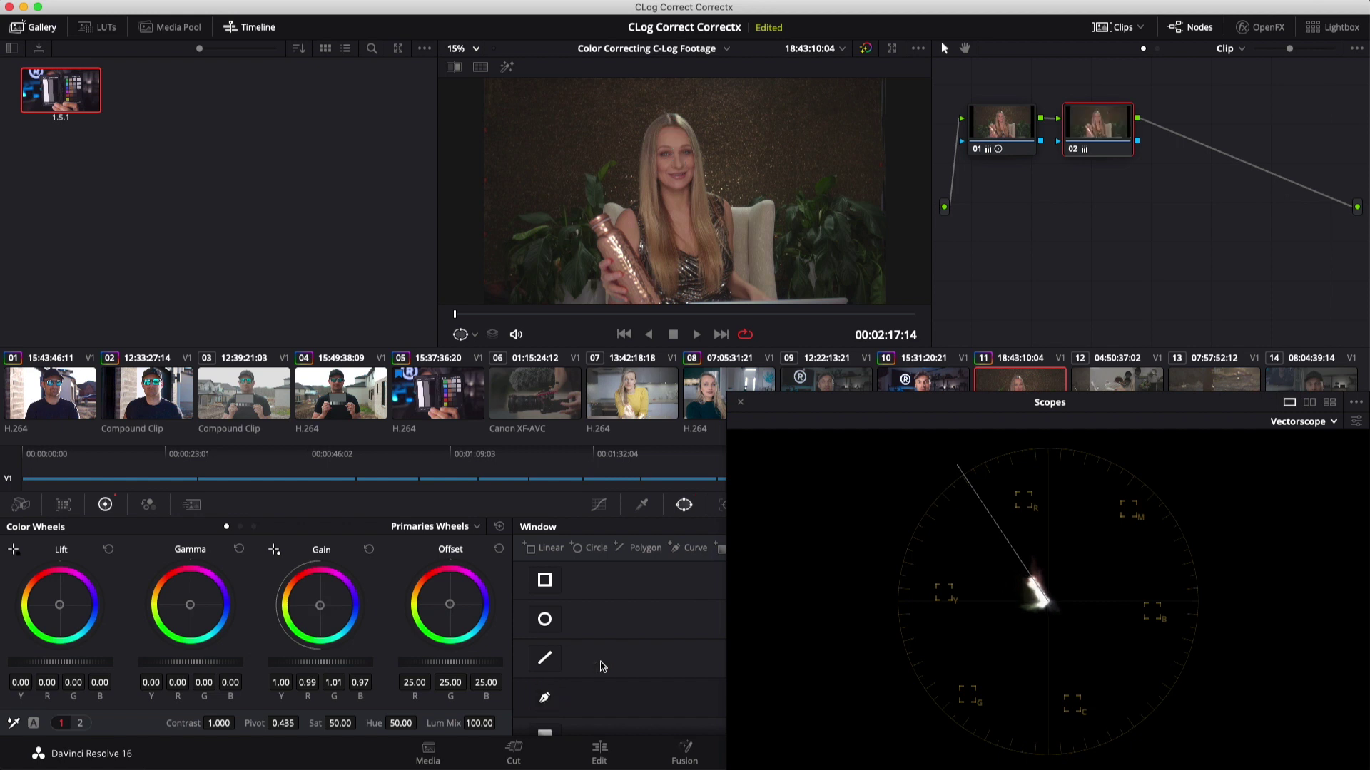
click(253, 526)
drag(308, 663, 364, 661)
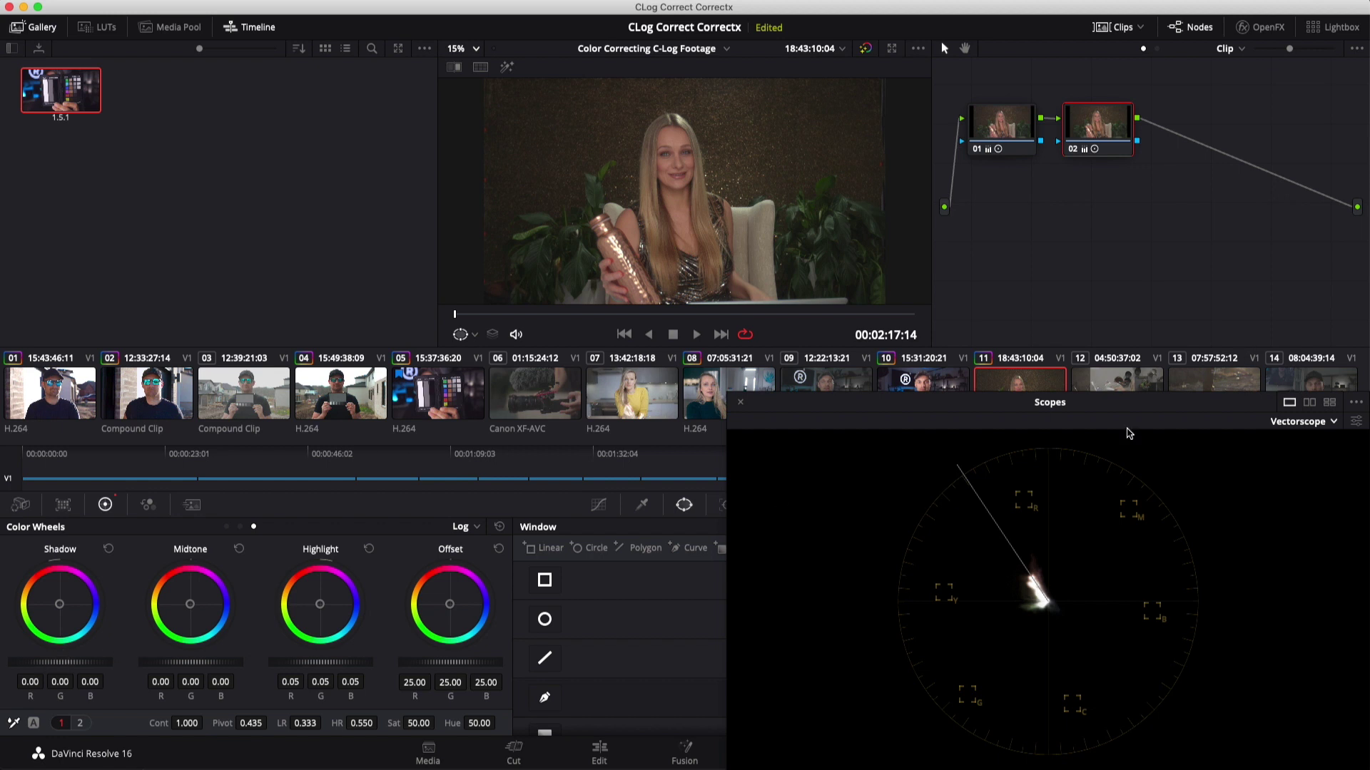
click(1225, 386)
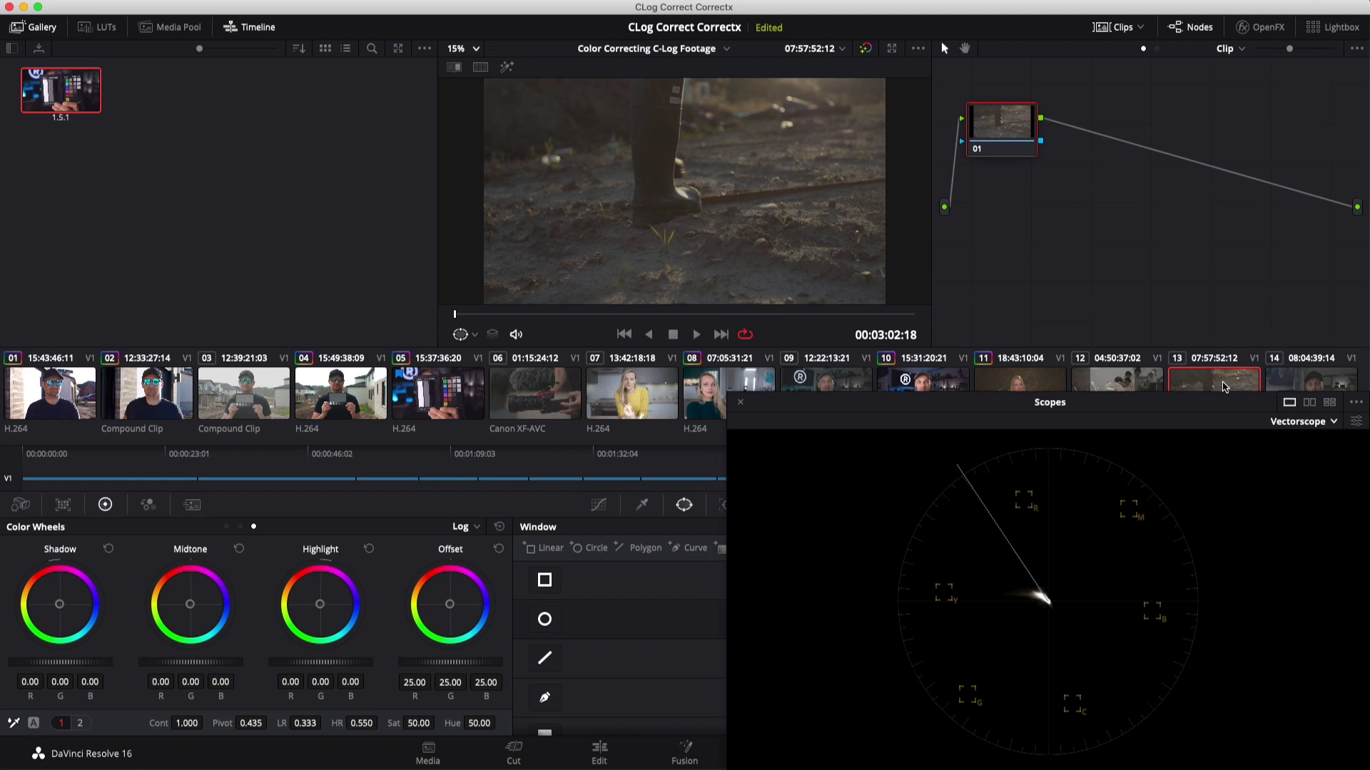
Step: On the Waveform scope, set clip 13's node 01 to Lift -0.08, Gain 1.38, Contrast 1.114, Saturation 60.00
click(1297, 421)
click(1298, 450)
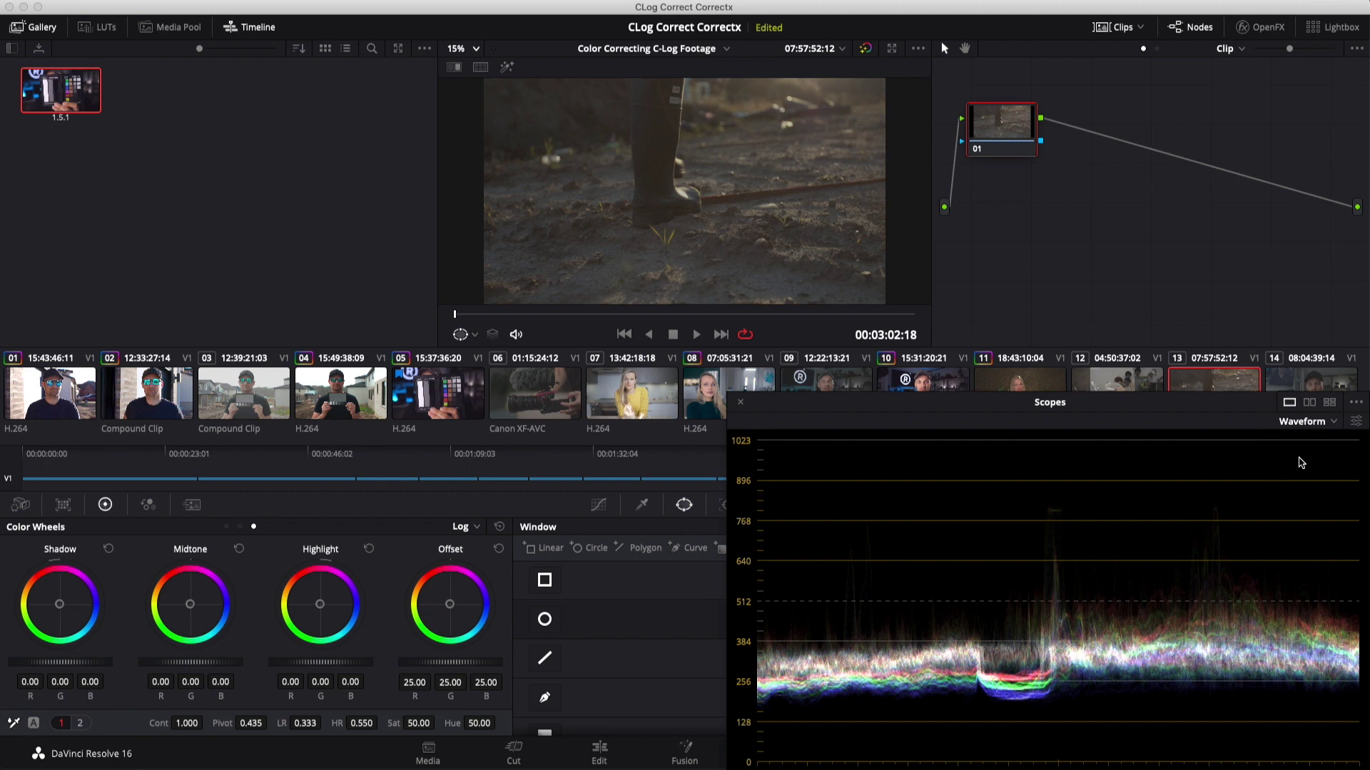
click(226, 526)
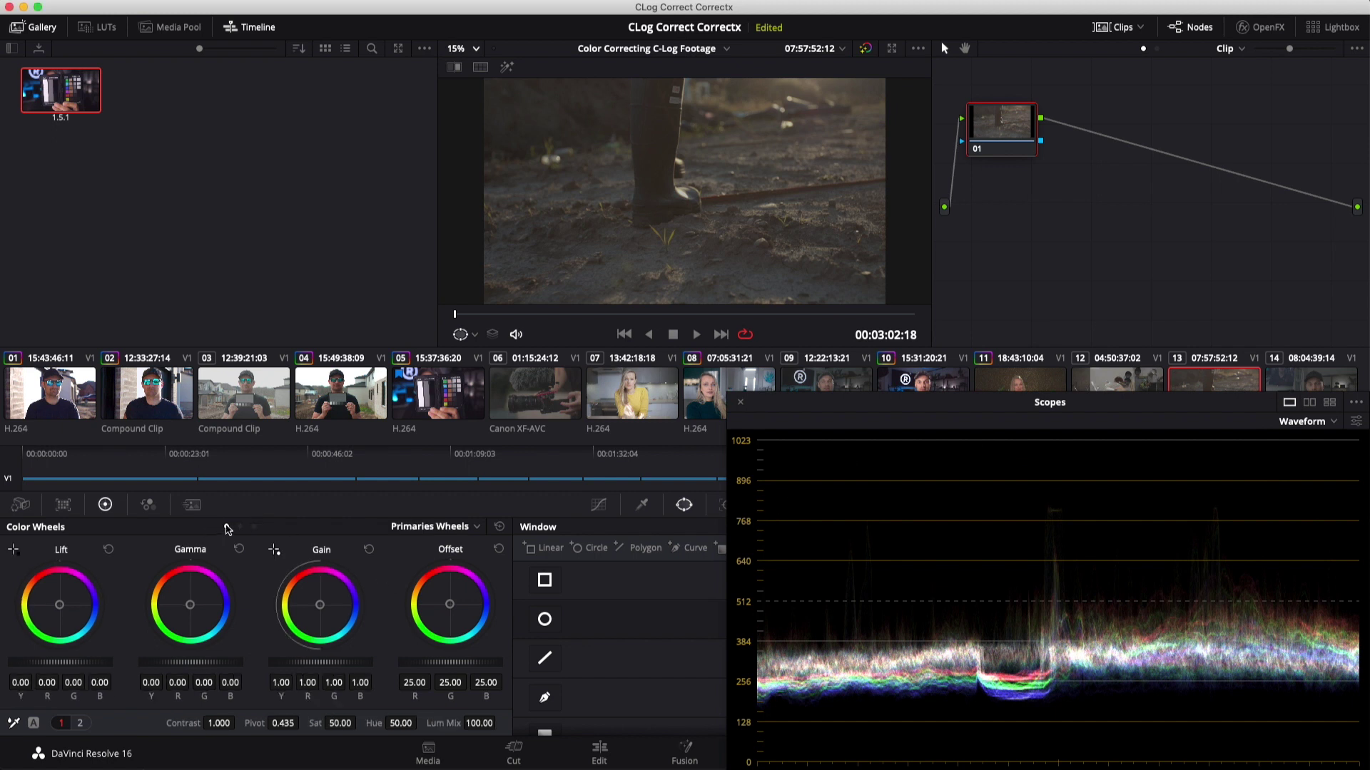
drag(77, 663, 20, 665)
mouse_move(684, 410)
mouse_down()
mouse_move(645, 413)
mouse_move(458, 651)
mouse_move(560, 654)
mouse_up()
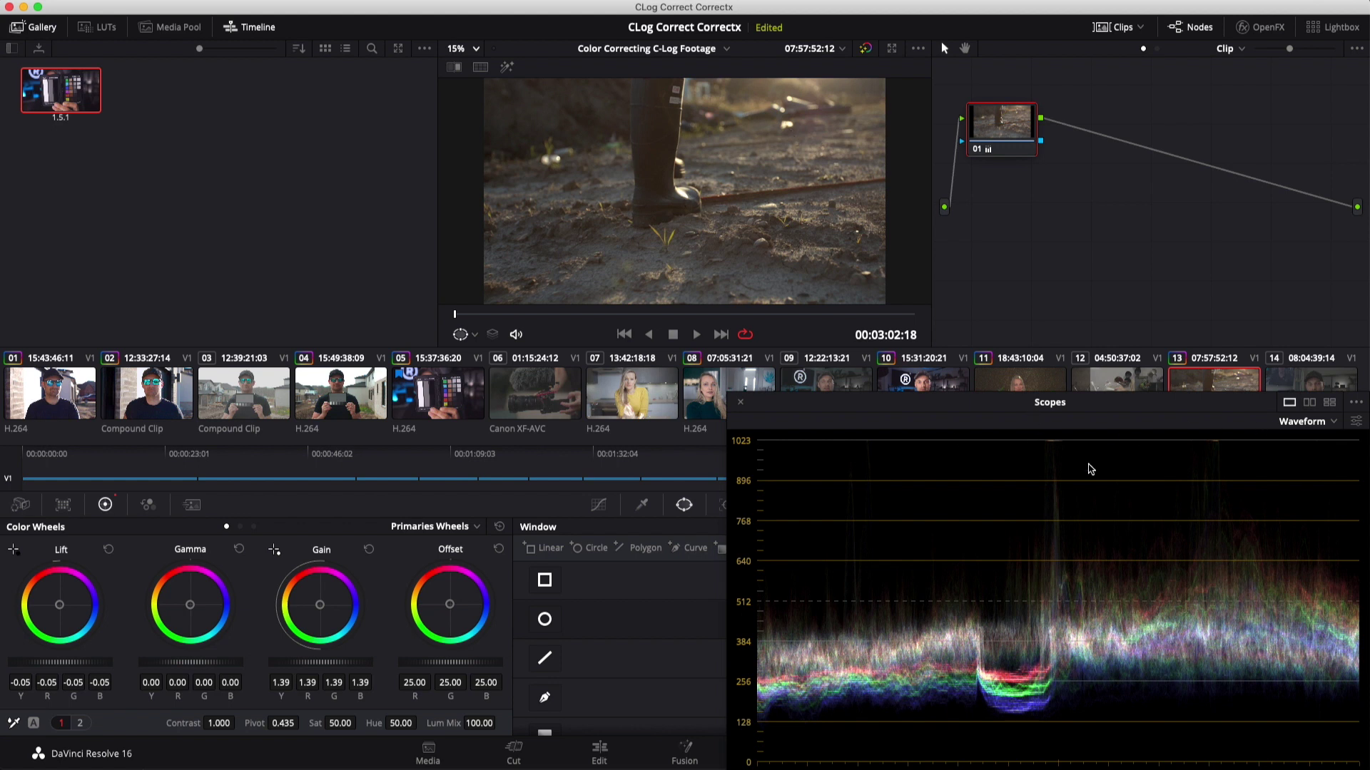
mouse_move(328, 654)
mouse_down()
mouse_move(312, 657)
mouse_move(319, 668)
mouse_up()
drag(63, 662, 21, 666)
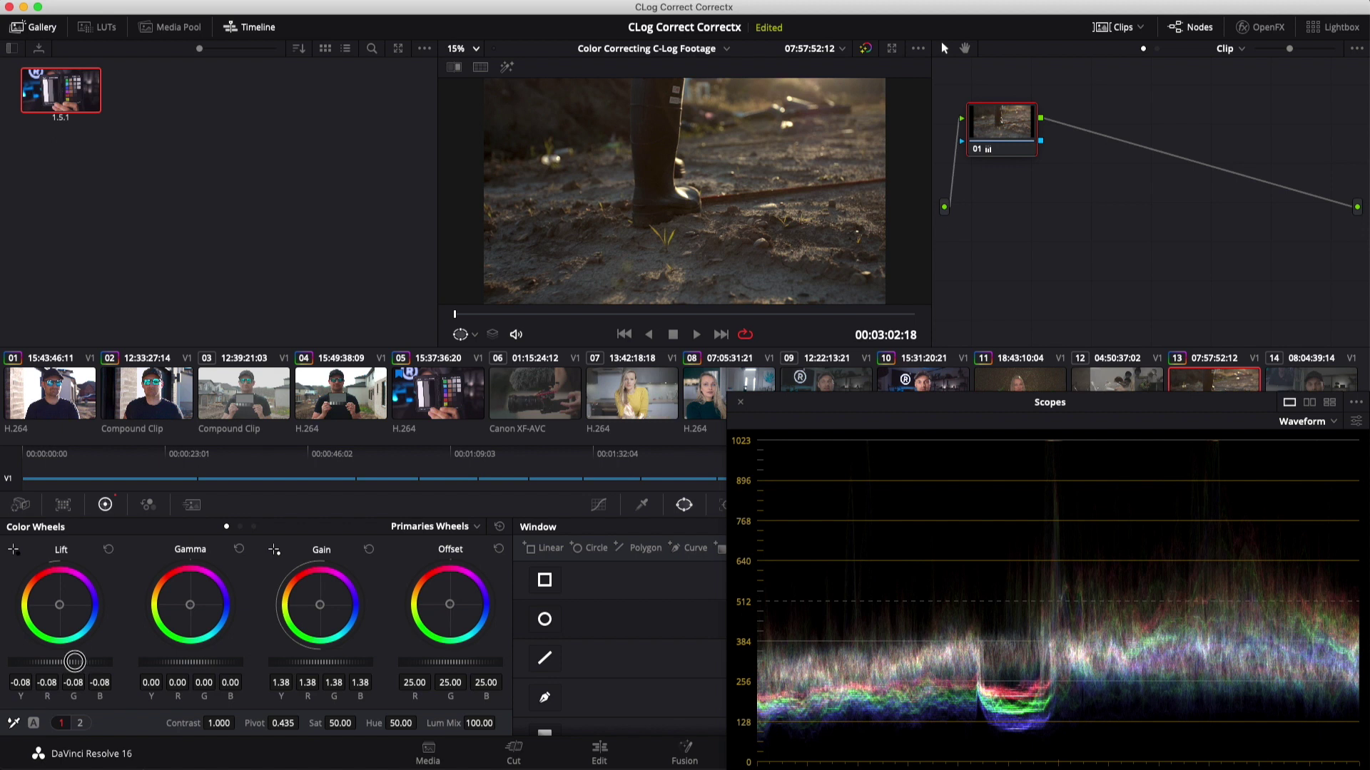
drag(184, 724, 218, 724)
mouse_move(337, 724)
mouse_down()
mouse_move(323, 723)
mouse_move(352, 724)
mouse_up()
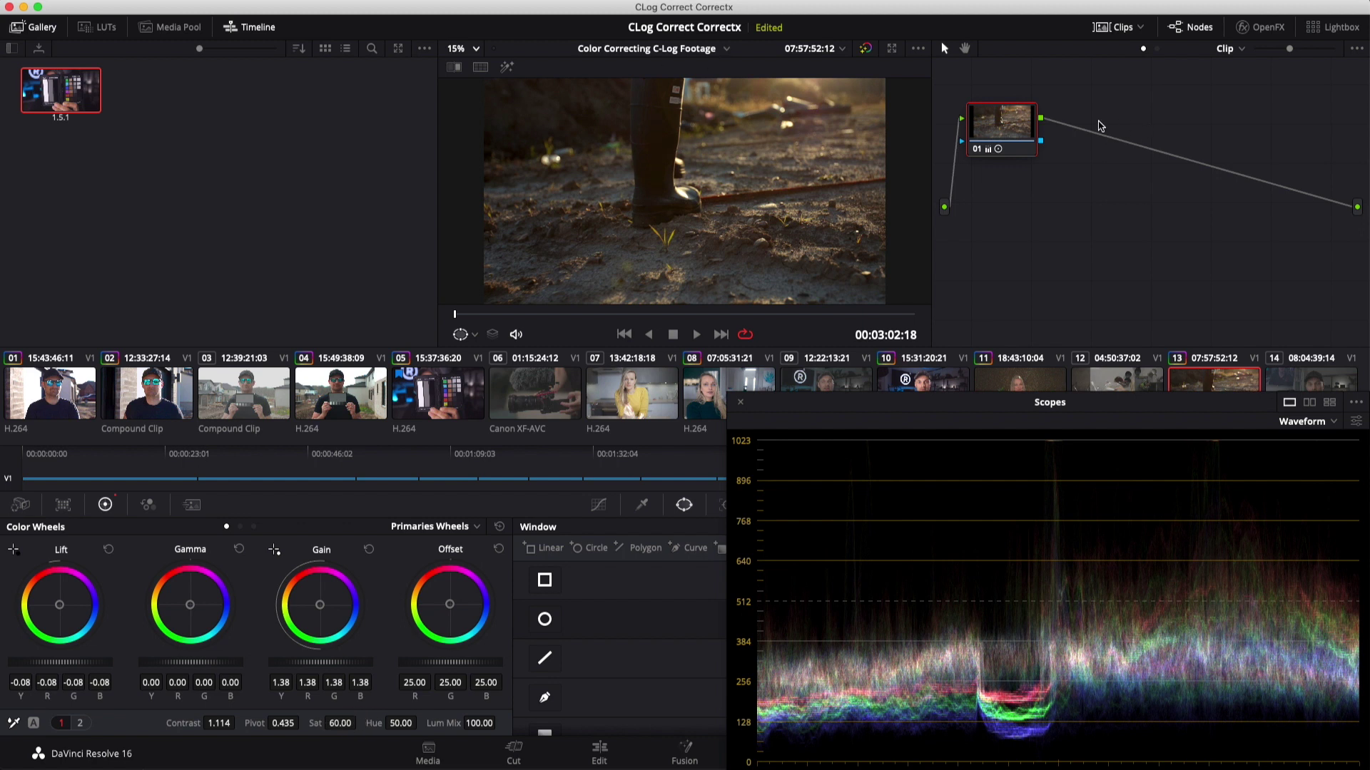
key(alt+s)
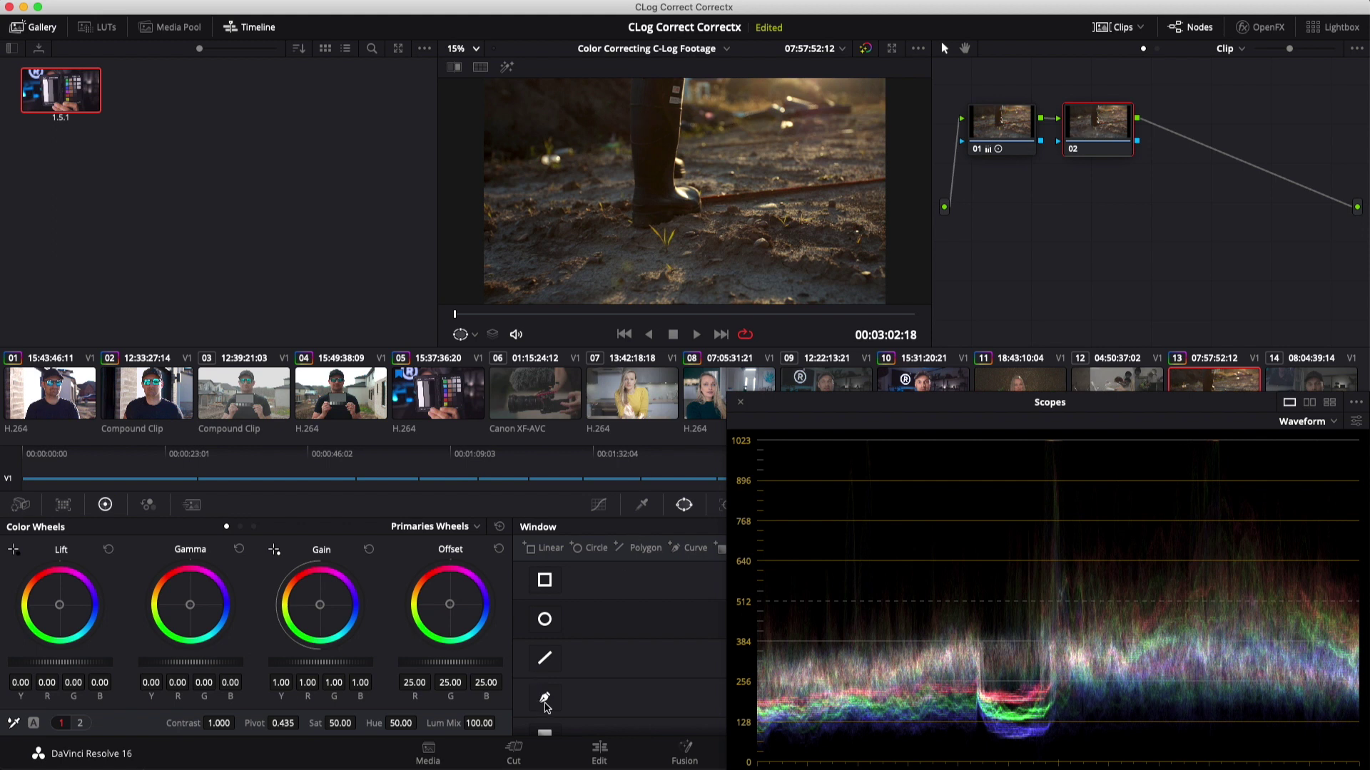
Step: Draw a closed freehand Pen window around the black boot on node 02
click(544, 698)
click(638, 113)
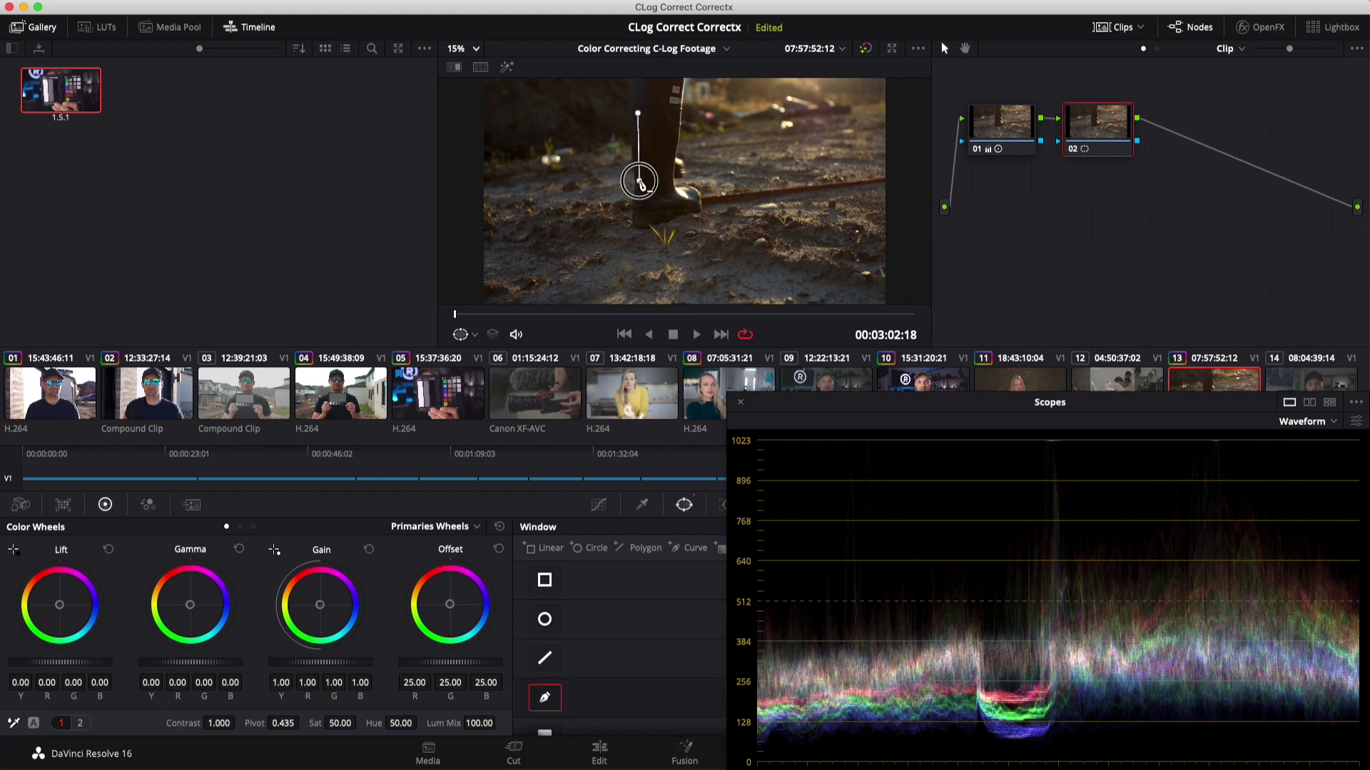
click(637, 180)
click(671, 185)
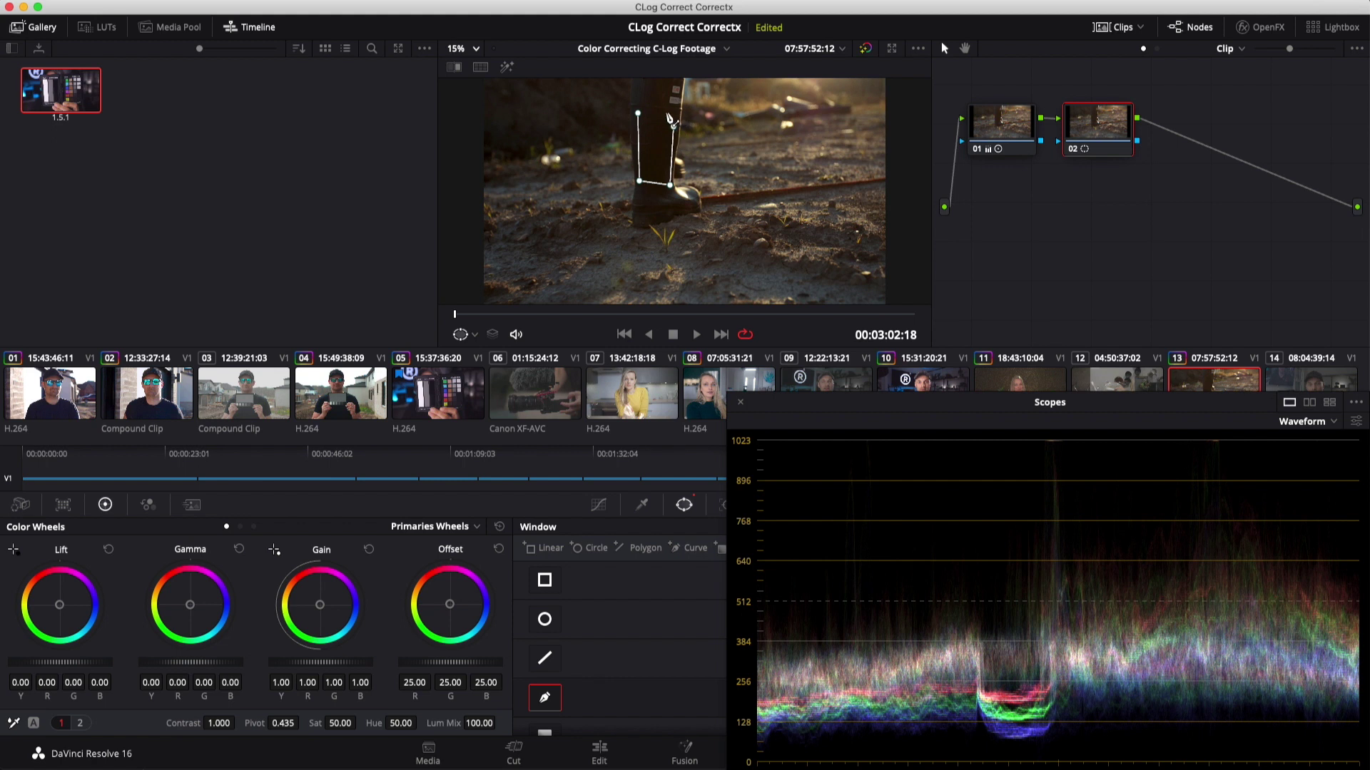
click(672, 127)
click(664, 112)
click(638, 113)
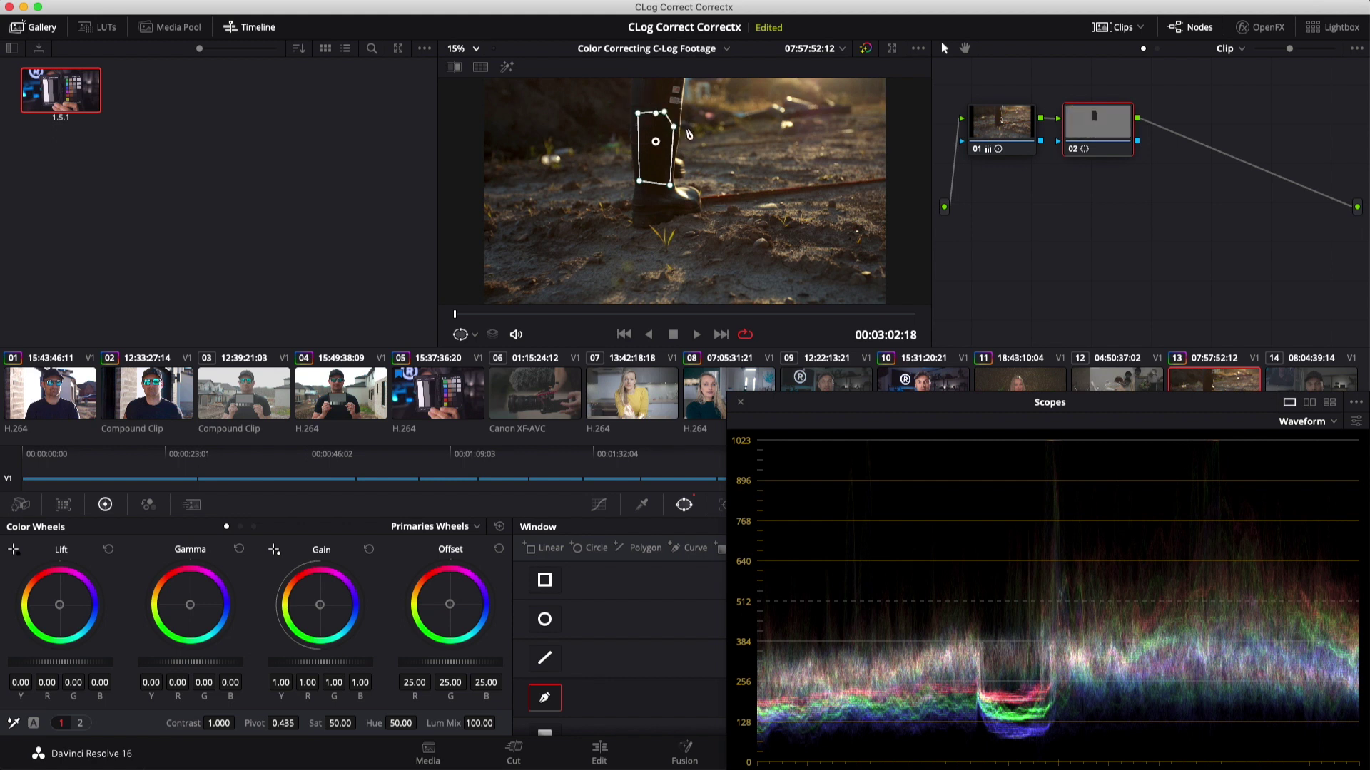
Step: Isolate the boot and, using the RGB Parade, balance its Lift to R -0.03, B 0.03
key(shift+h)
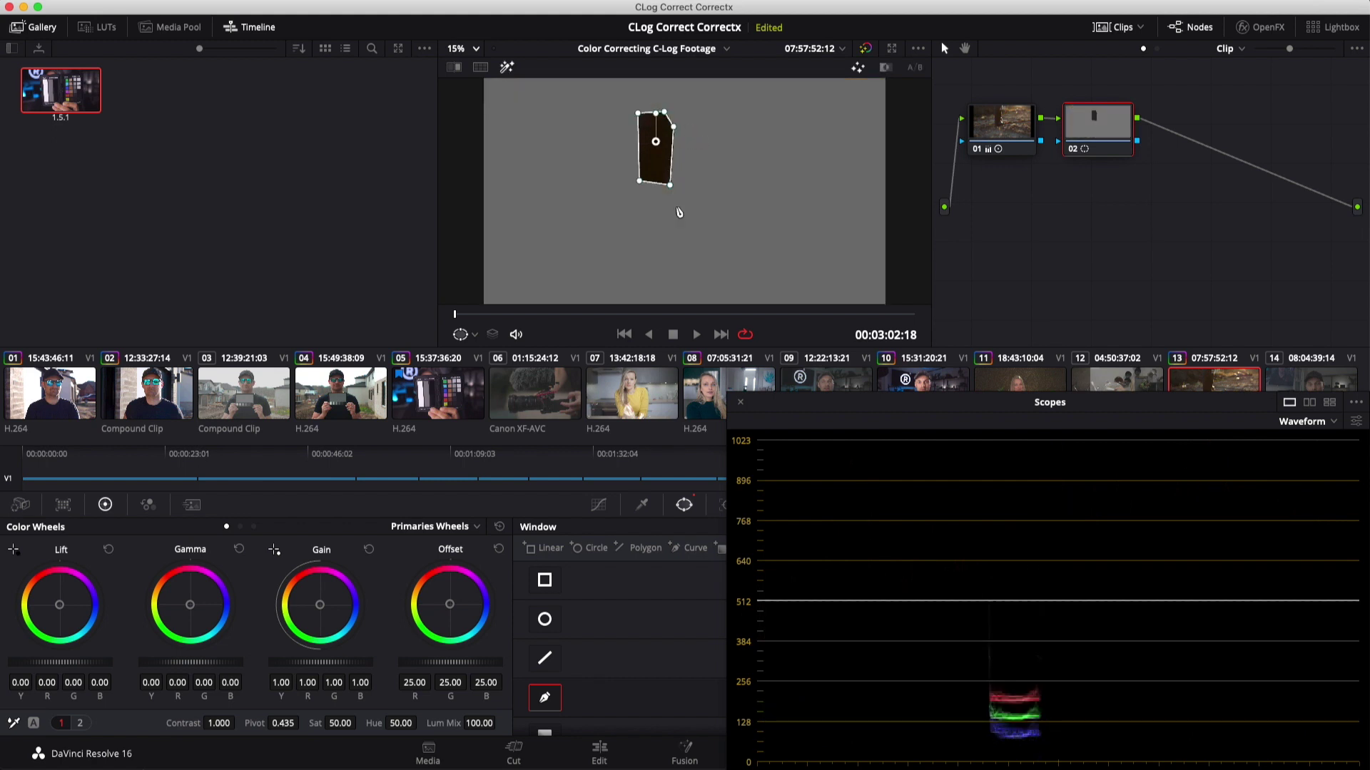
click(1306, 422)
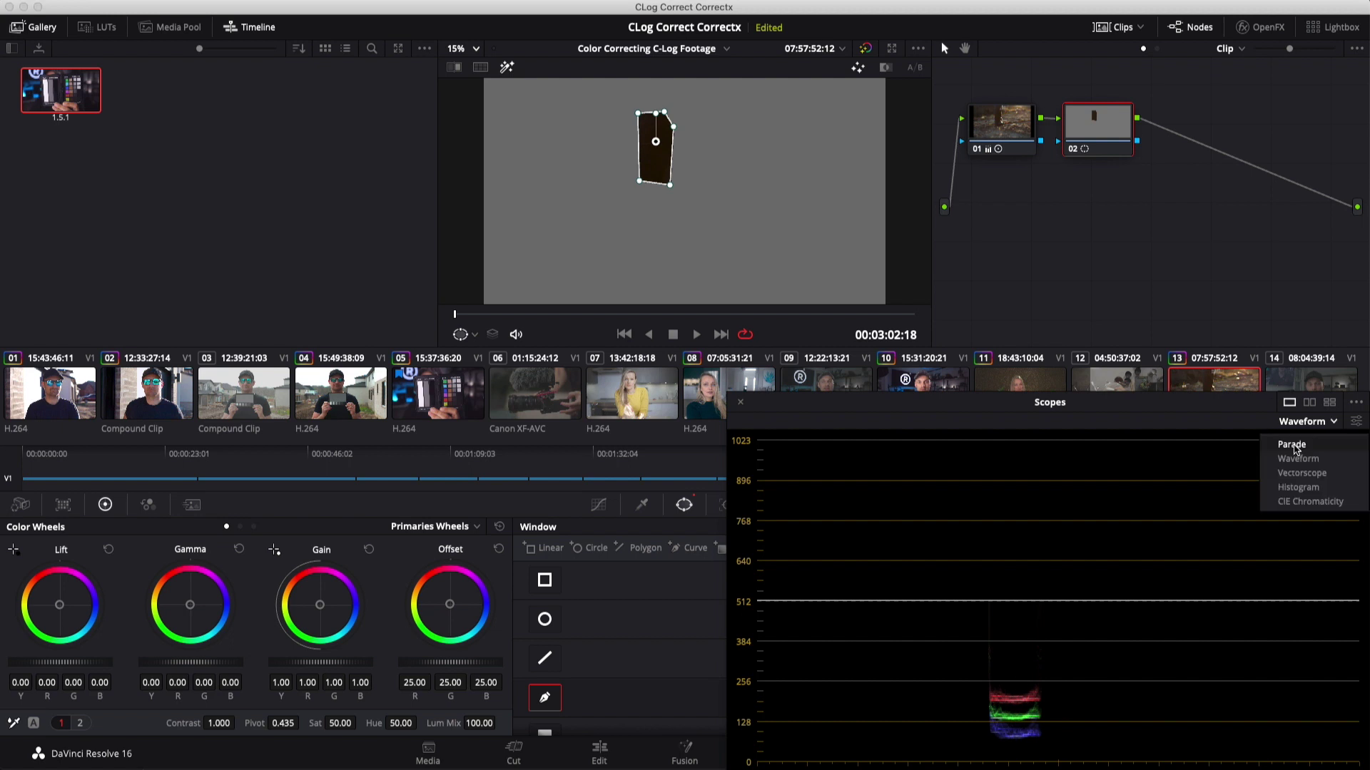
click(1295, 445)
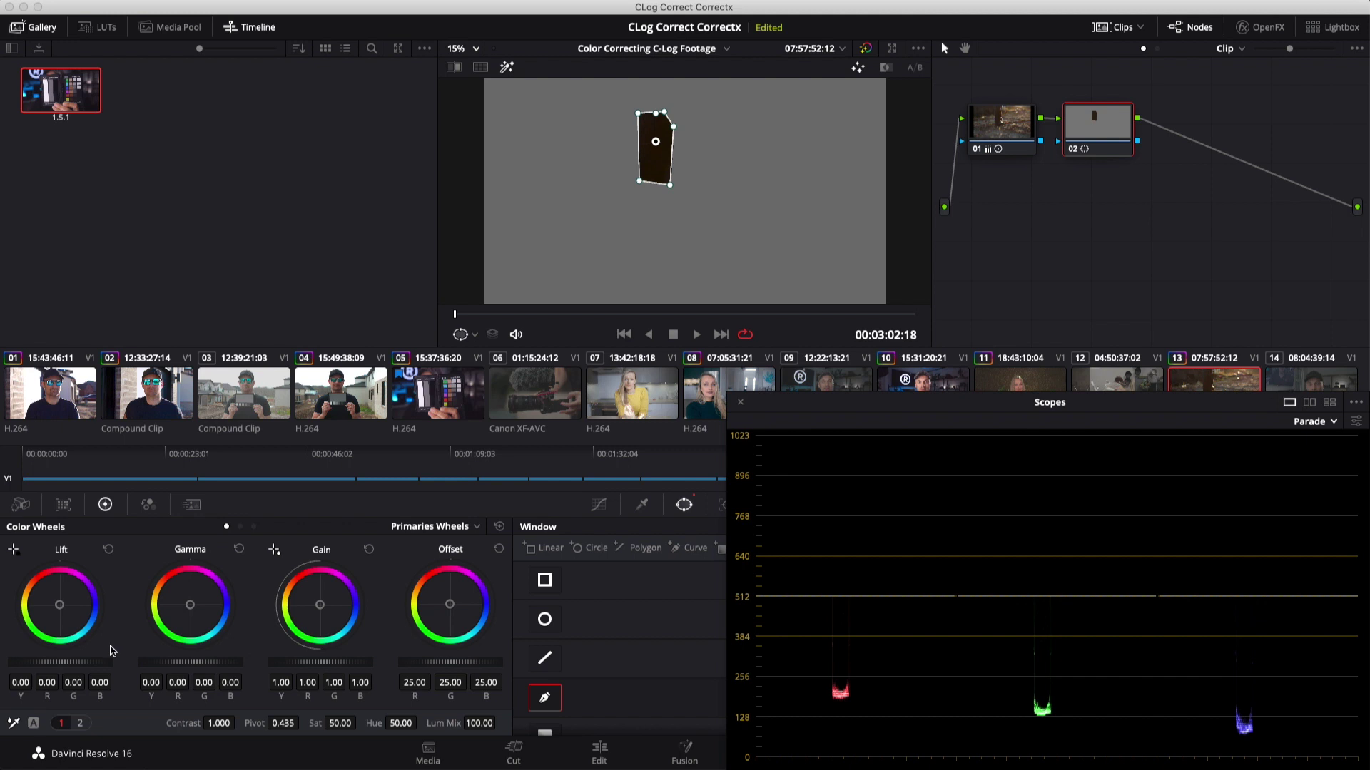
drag(59, 607, 58, 605)
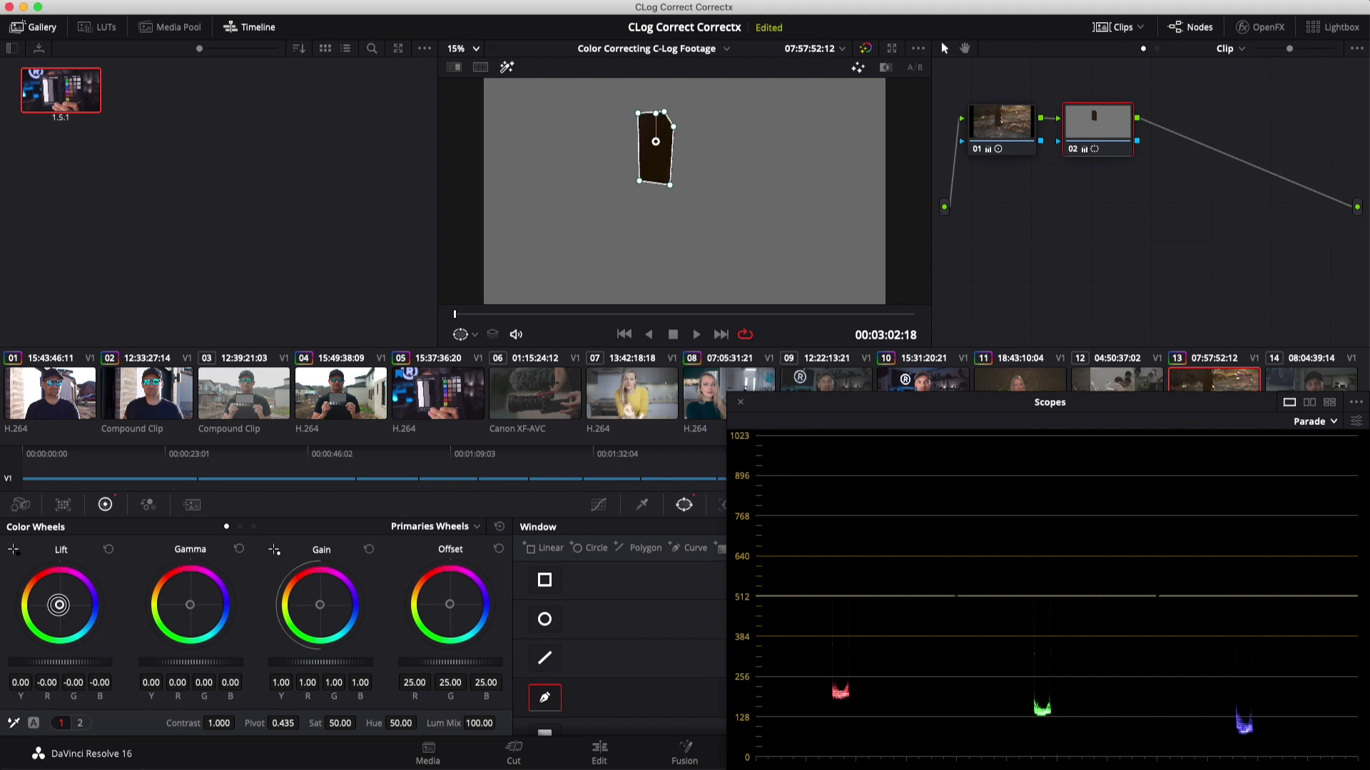
mouse_move(59, 605)
mouse_down()
mouse_move(83, 611)
mouse_move(76, 625)
mouse_up()
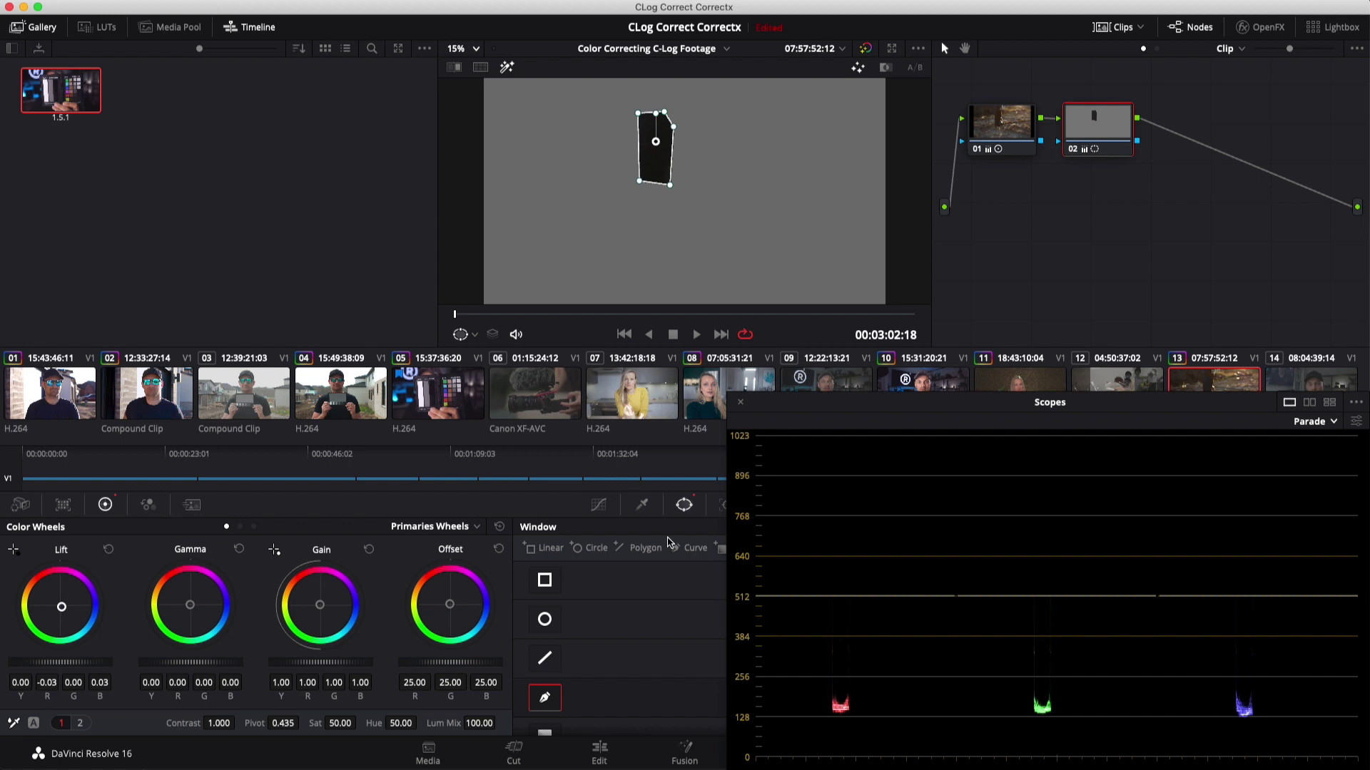
key(shift+h)
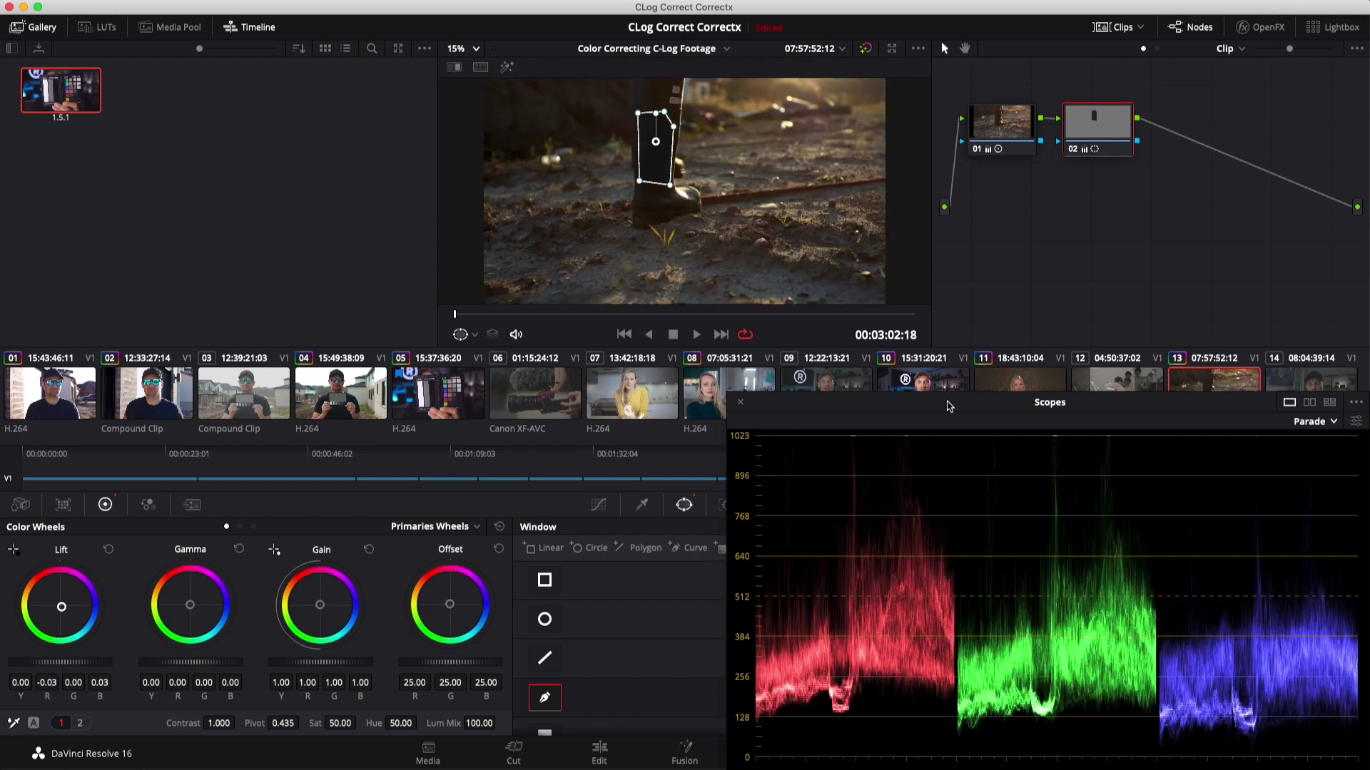
Step: Disable the boot window, compare node 02 off and on, then ease Lift to R -0.02, B 0.02
click(545, 699)
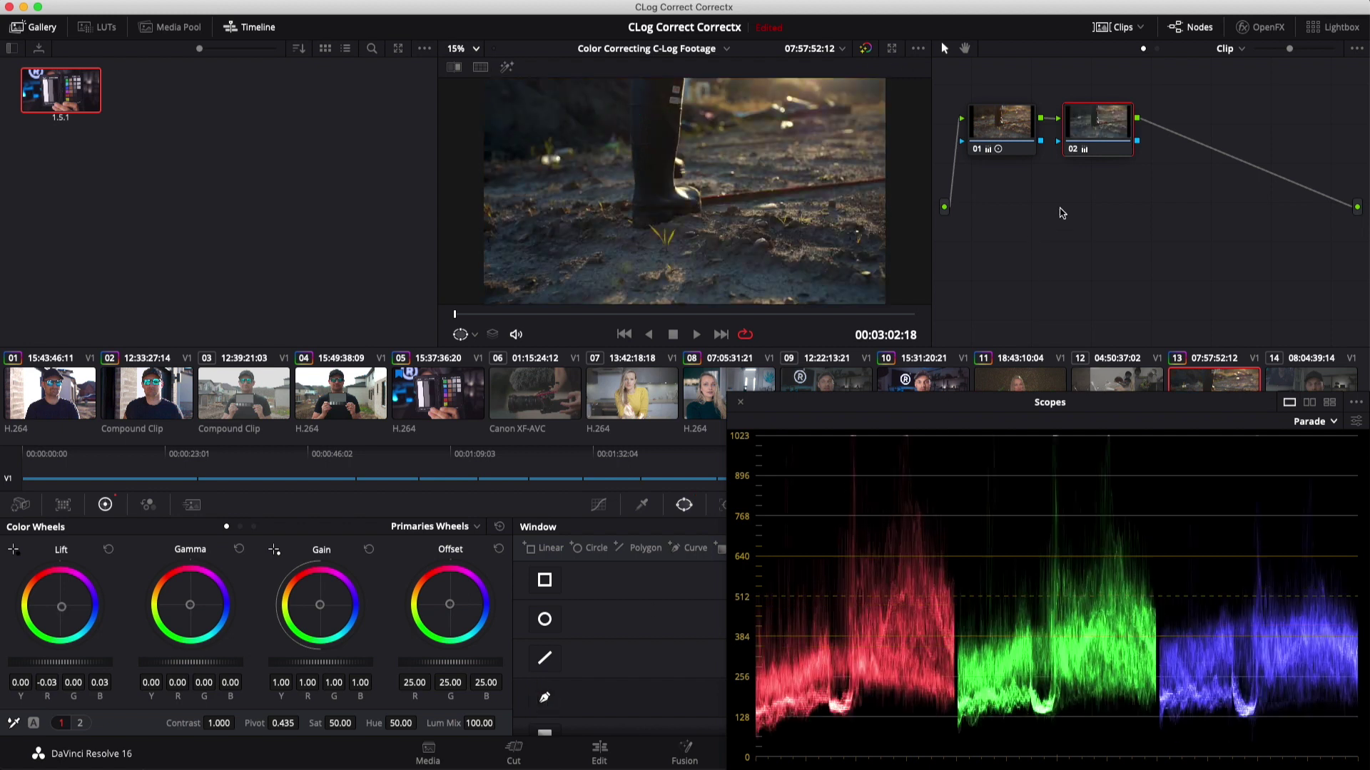
key(ctrl+d)
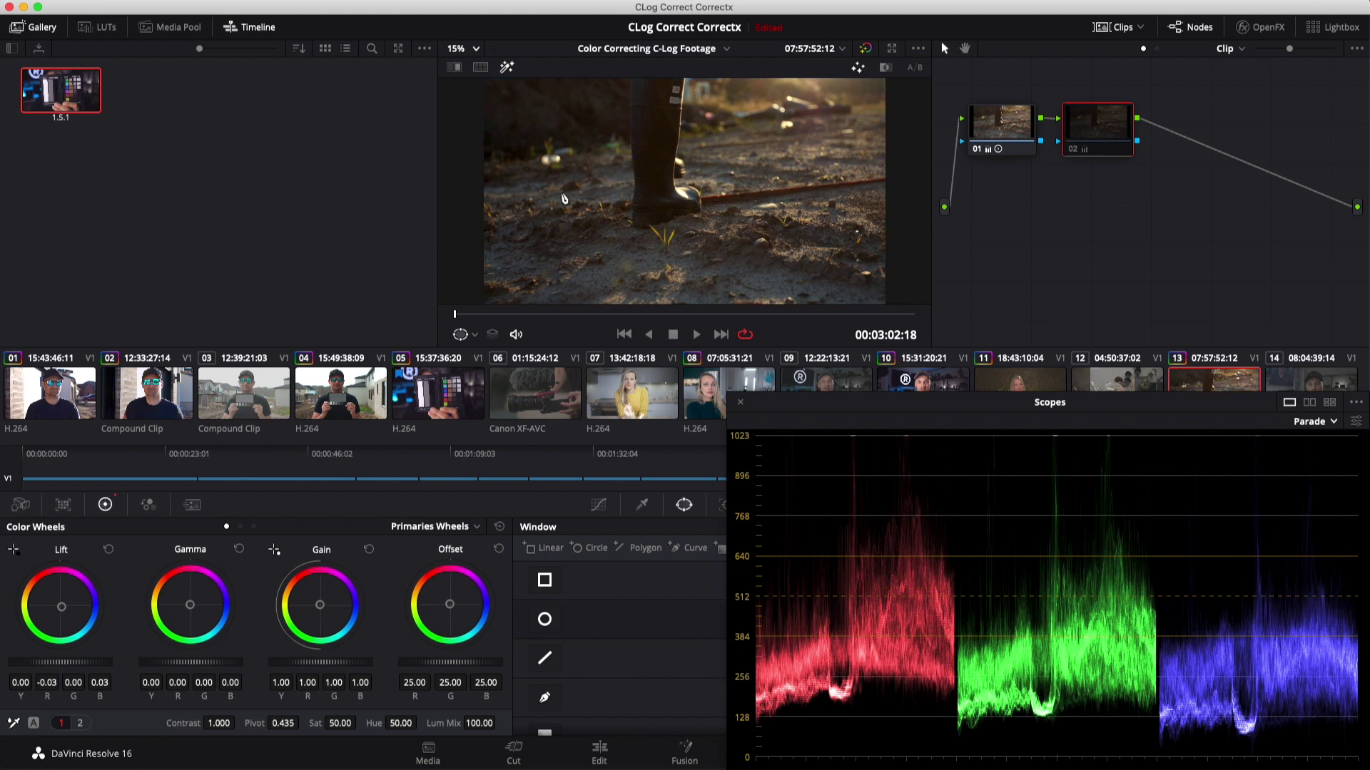
key(ctrl+d)
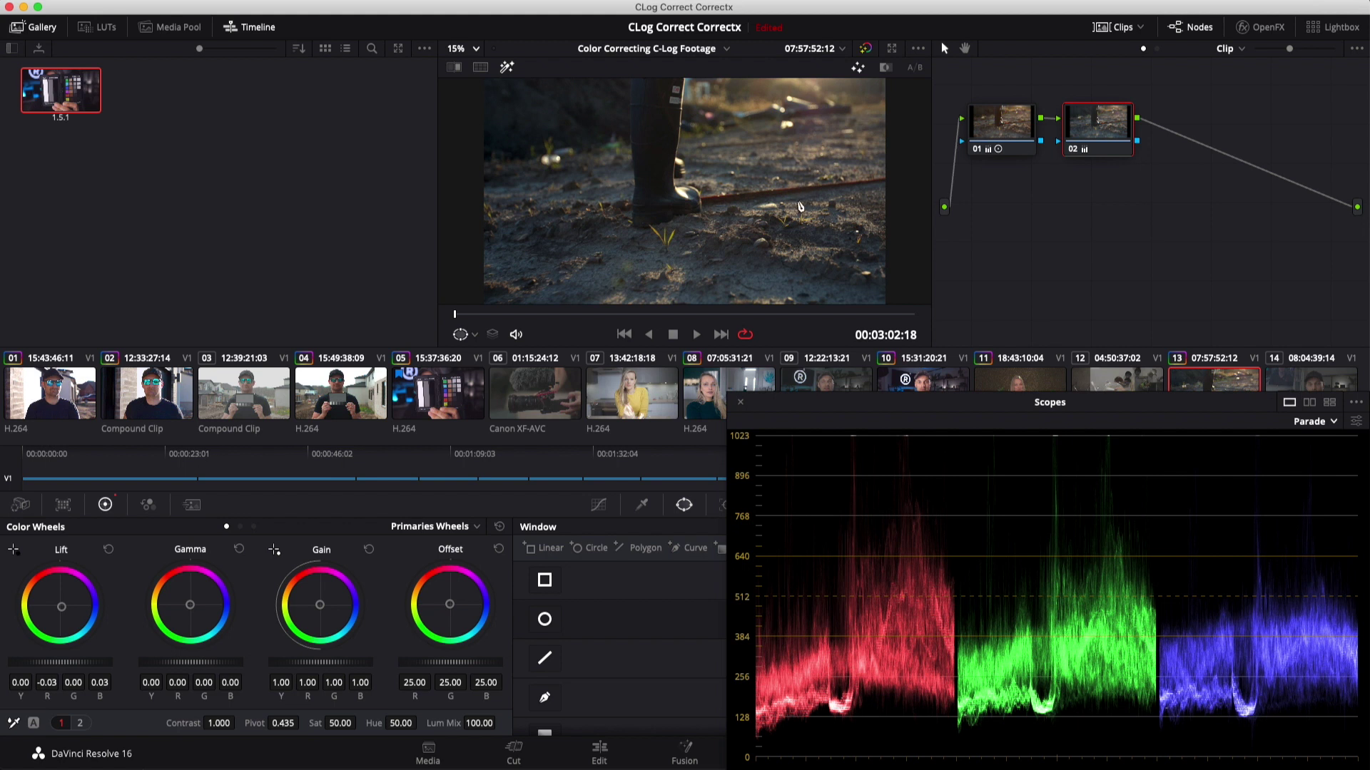
drag(62, 611, 61, 608)
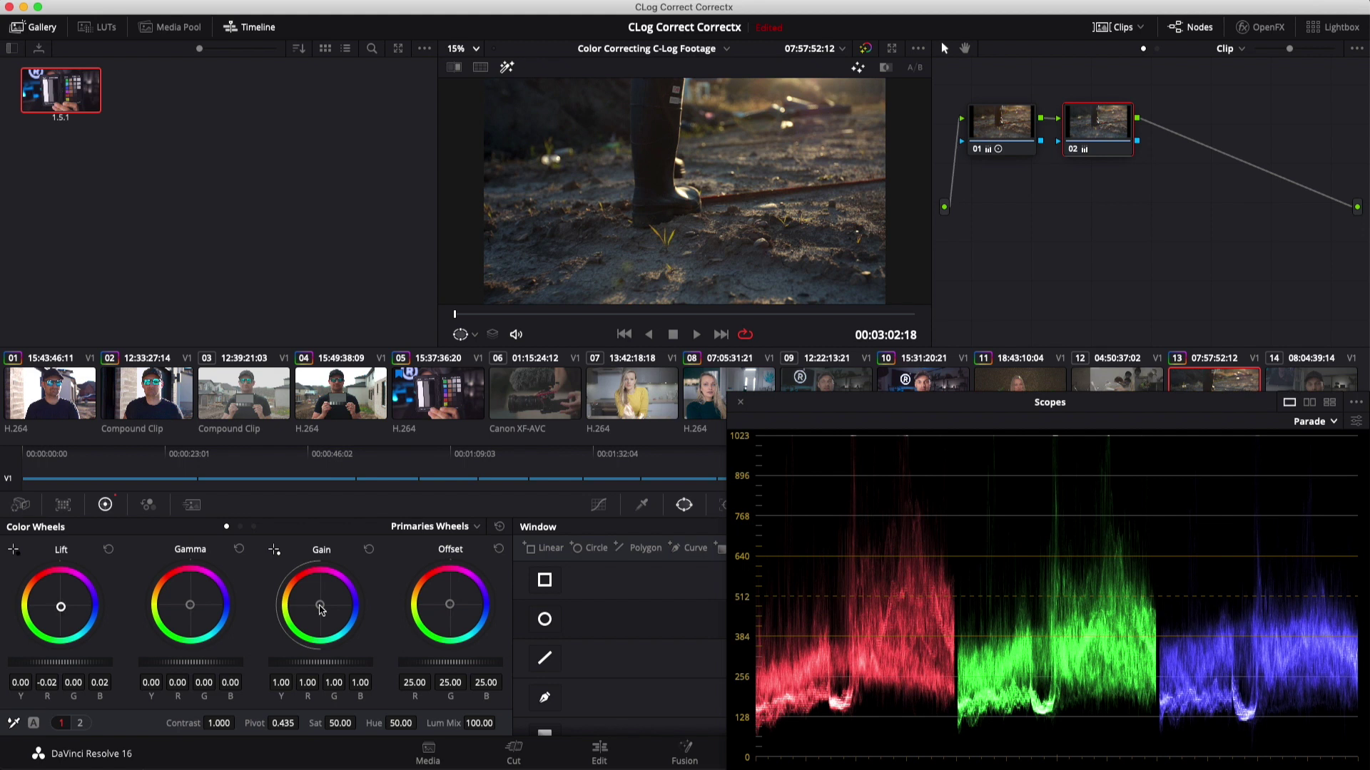